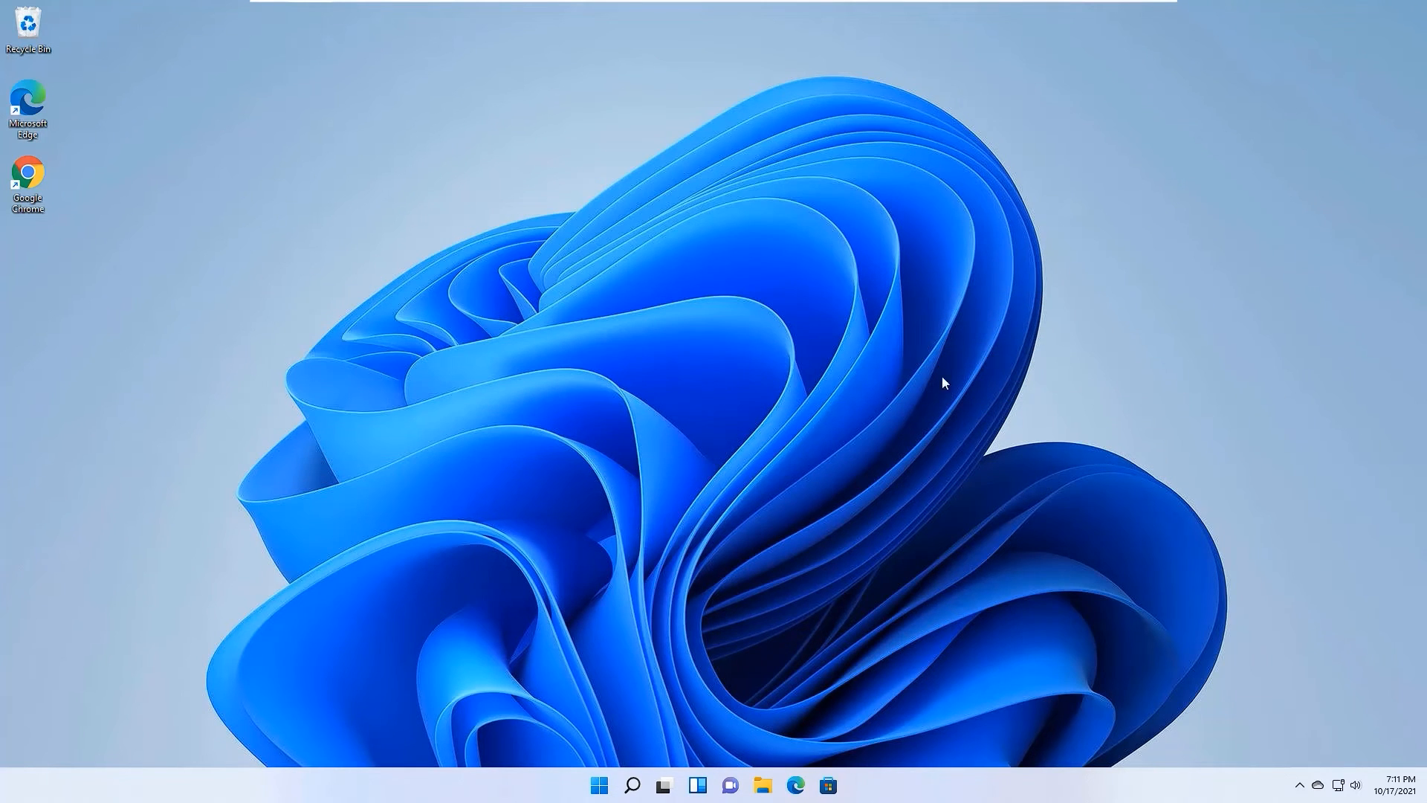
Step: Open the power, sleep and battery settings and set the power mode to Best performance
left_click(633, 785)
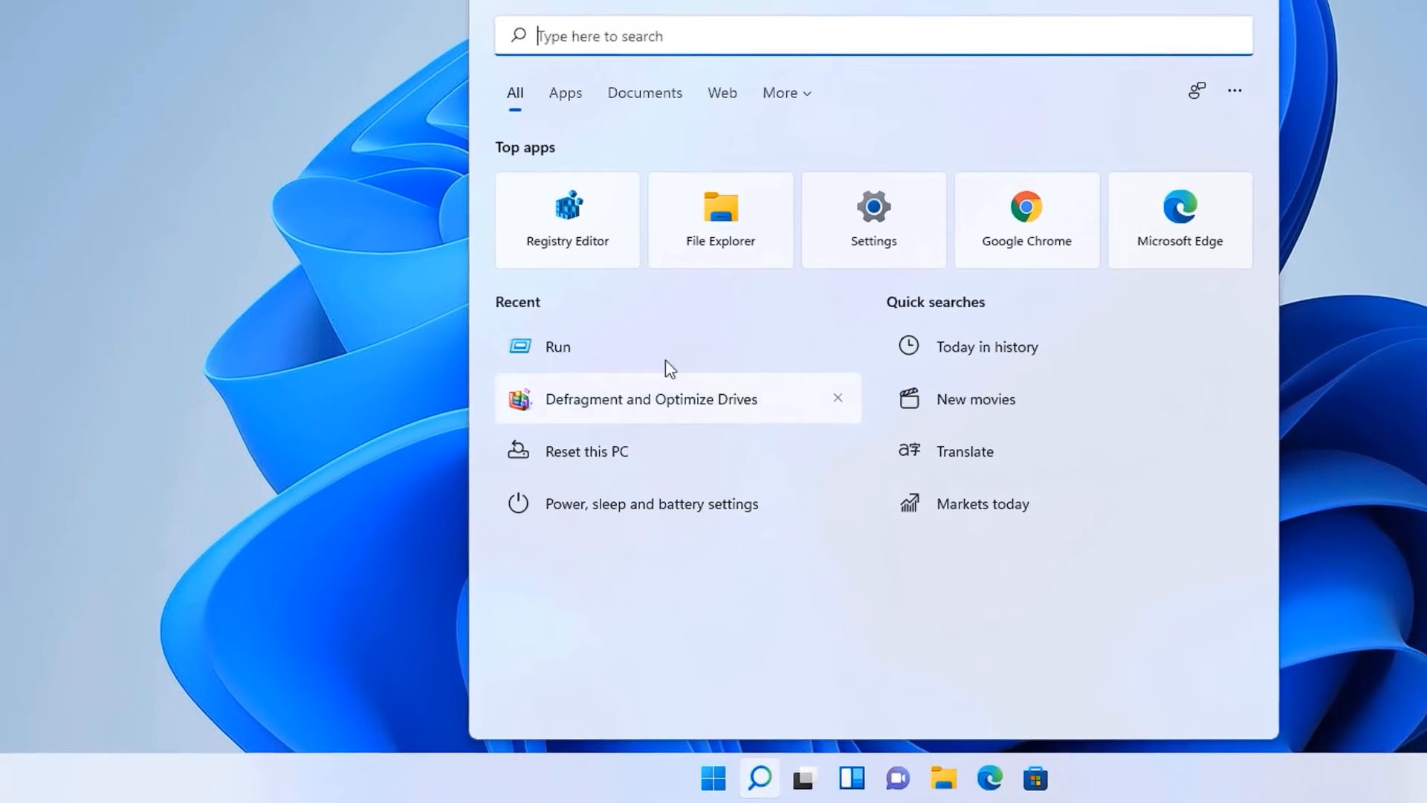
type("power and")
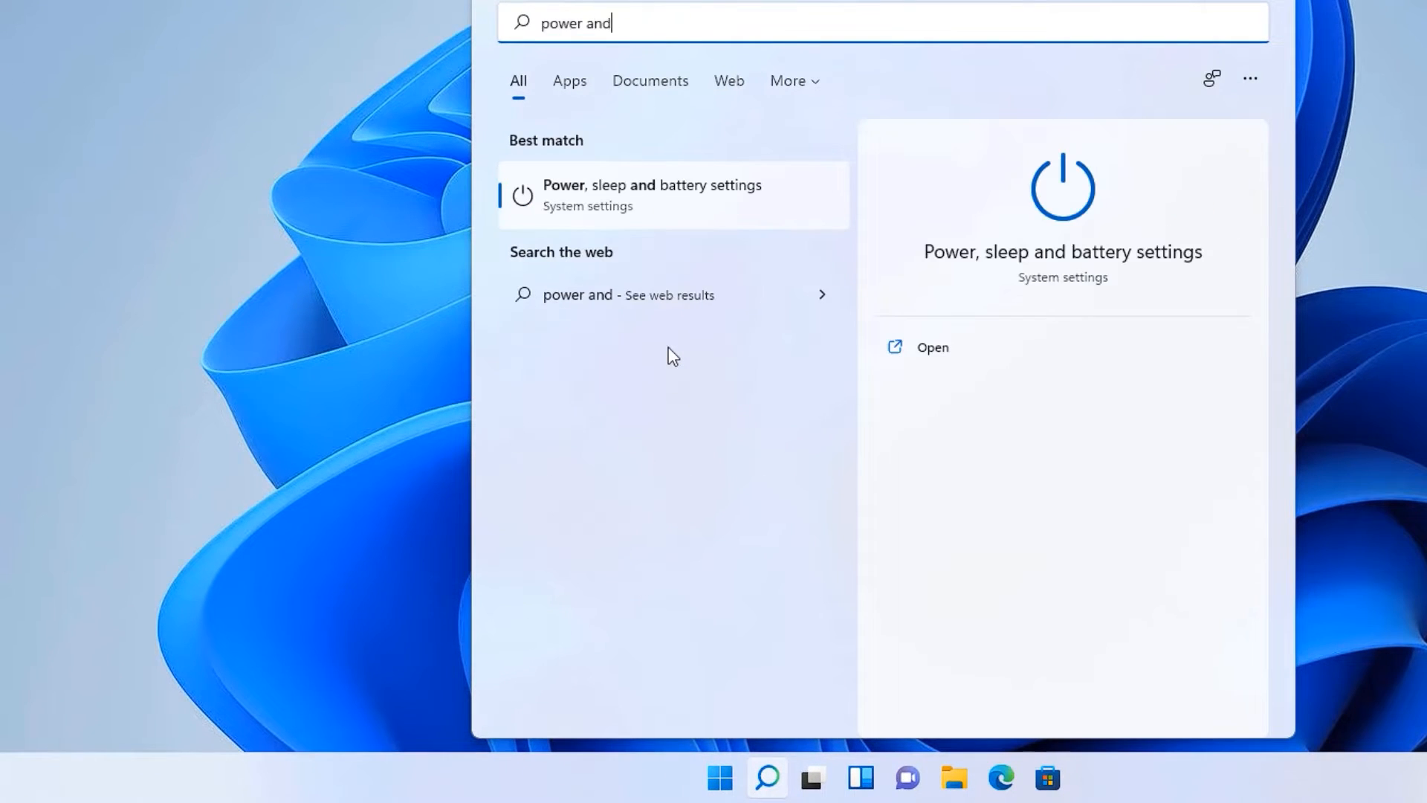
type(" sleep")
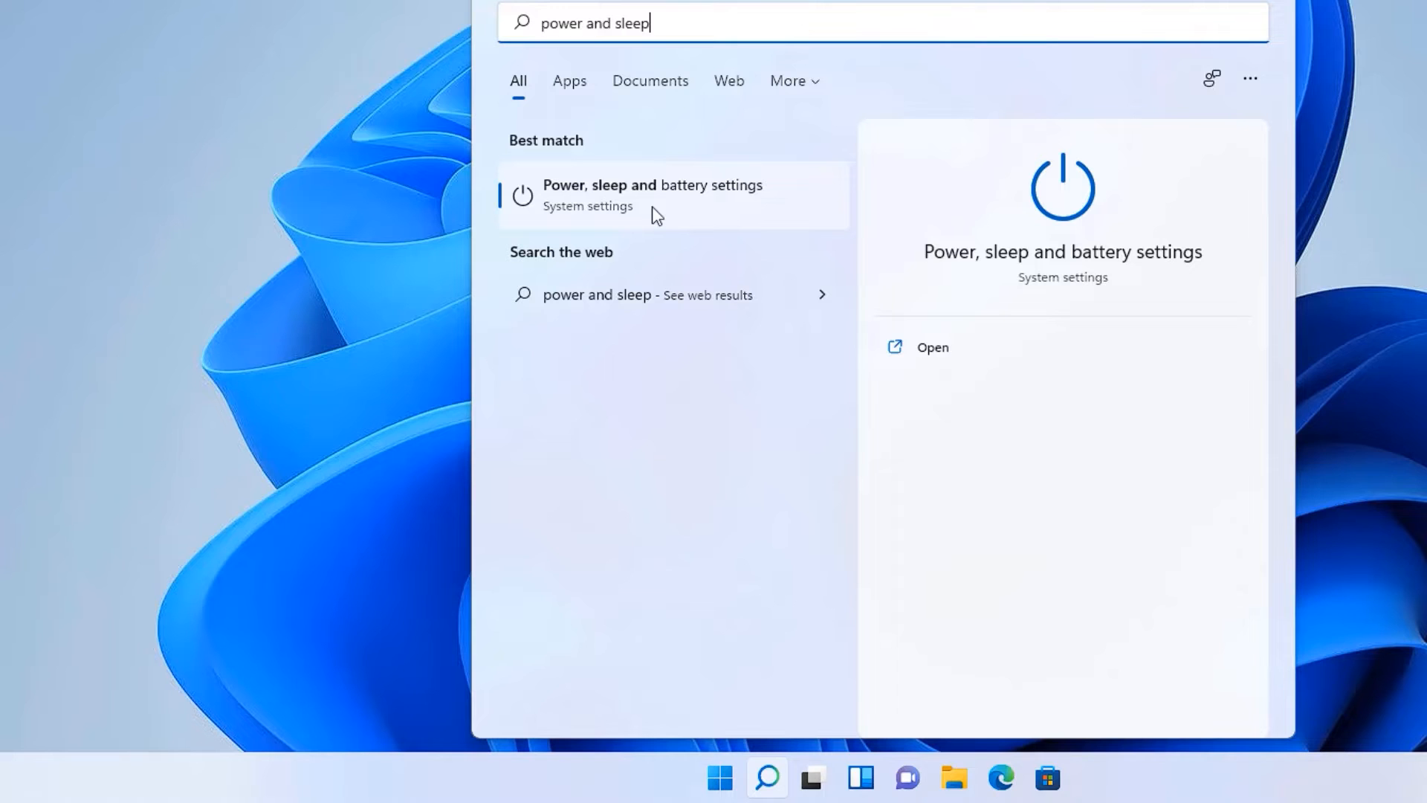
left_click(653, 207)
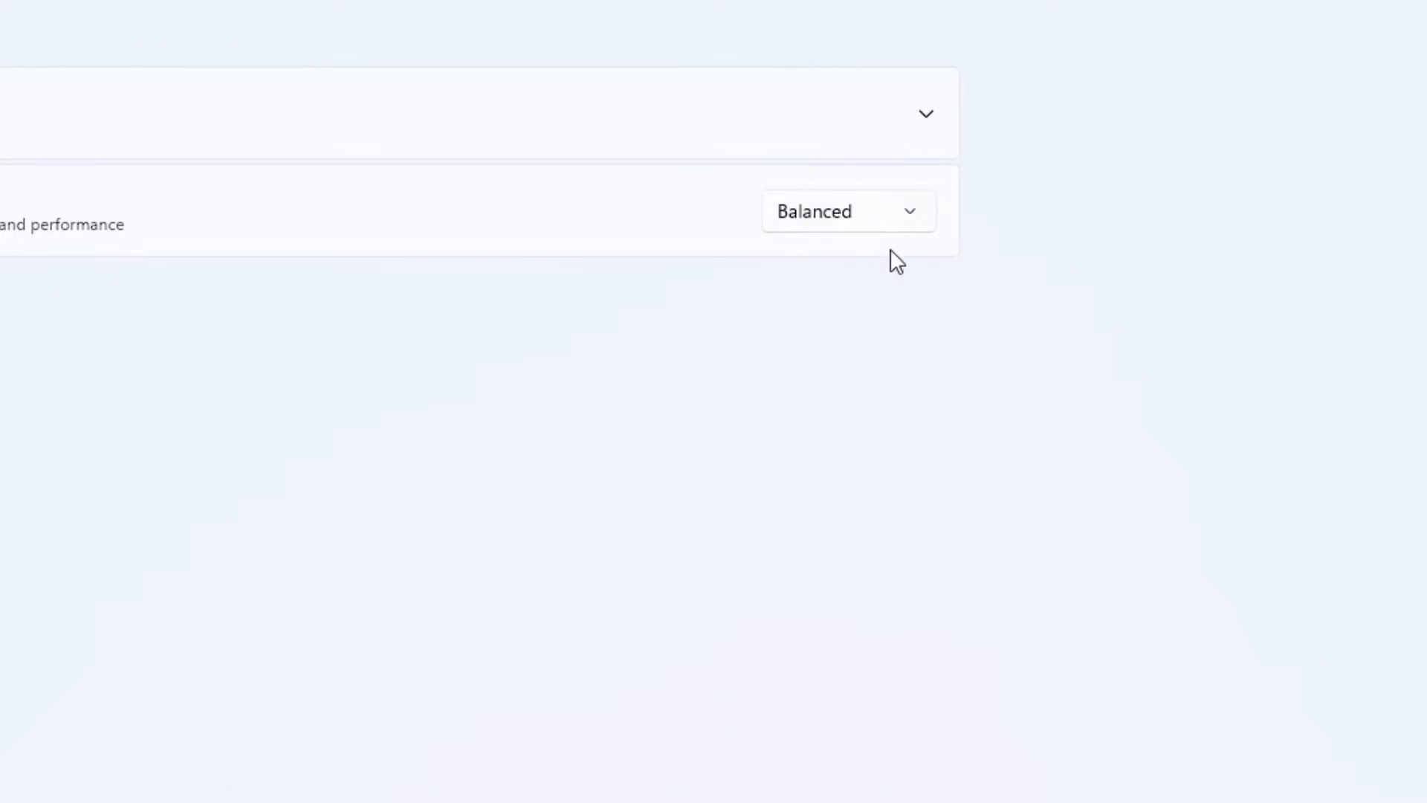
left_click(889, 227)
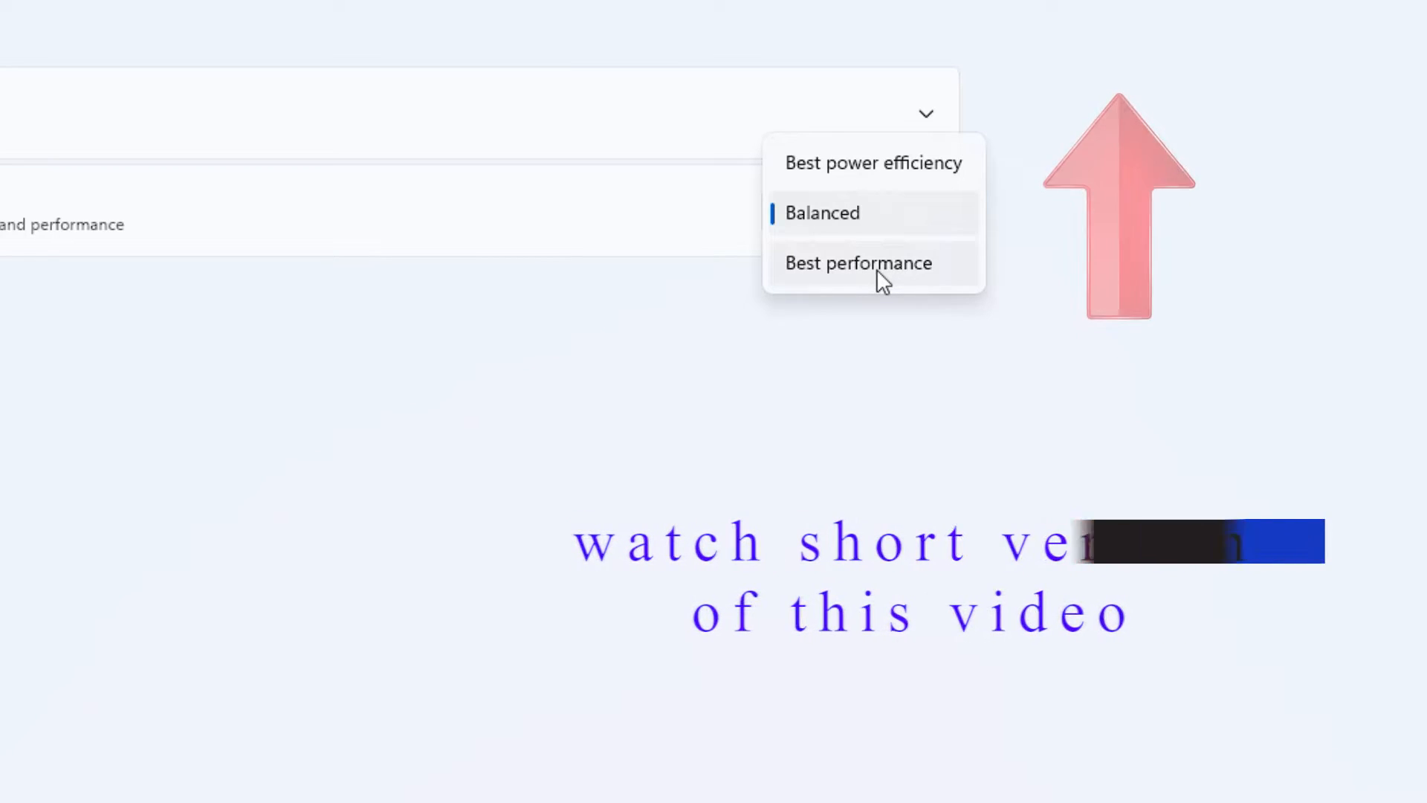
left_click(877, 271)
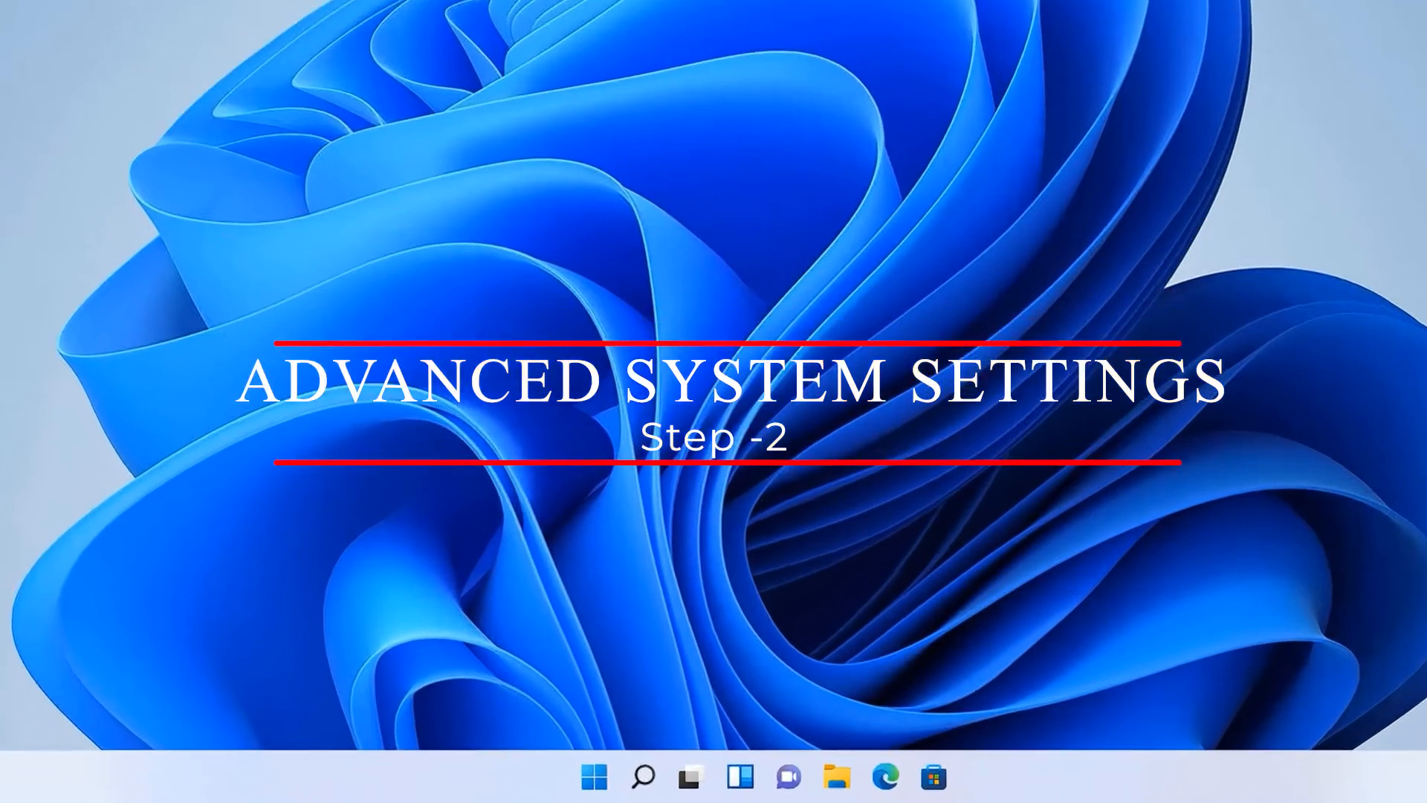
Step: Find the advanced system settings and open the Performance settings for visual effects
key("super+s")
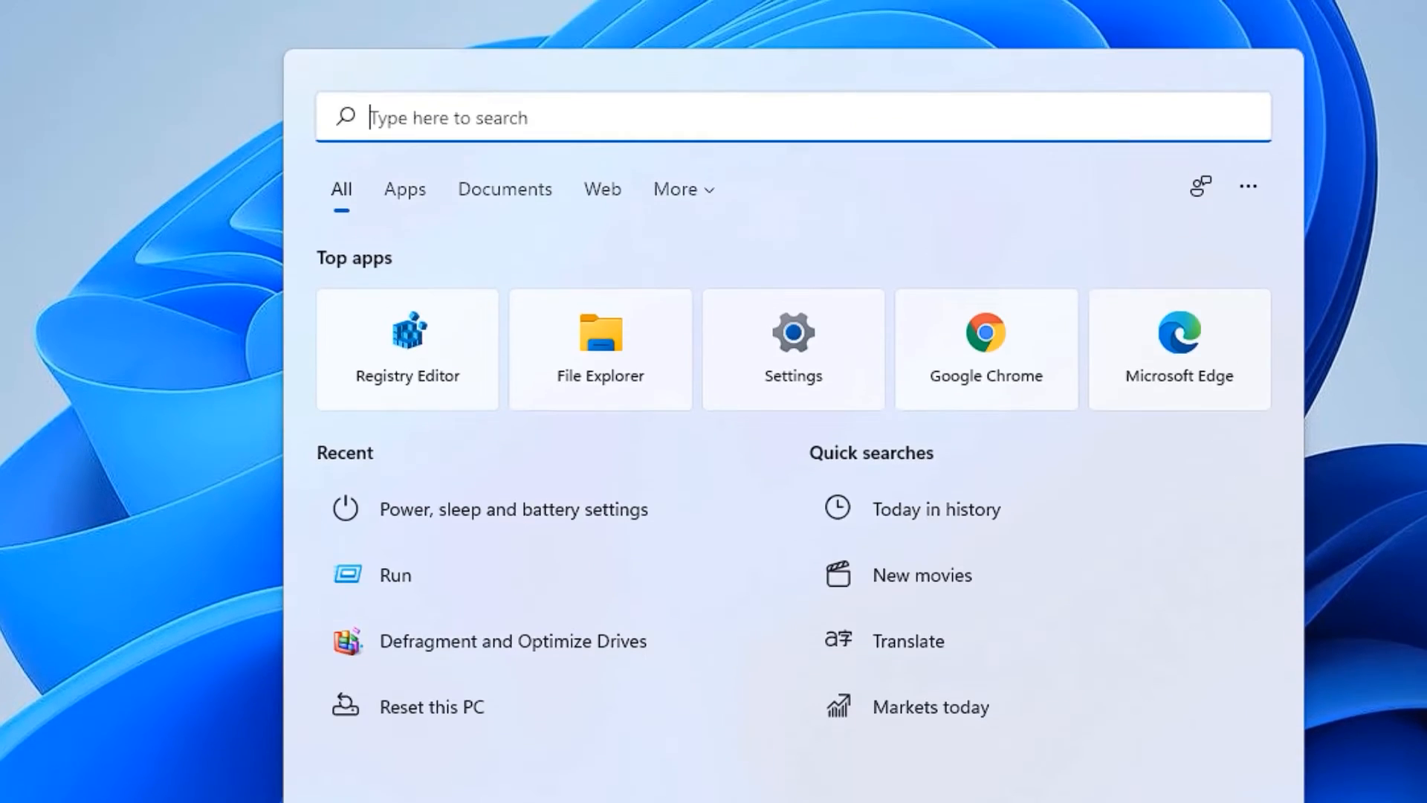
type("system settings")
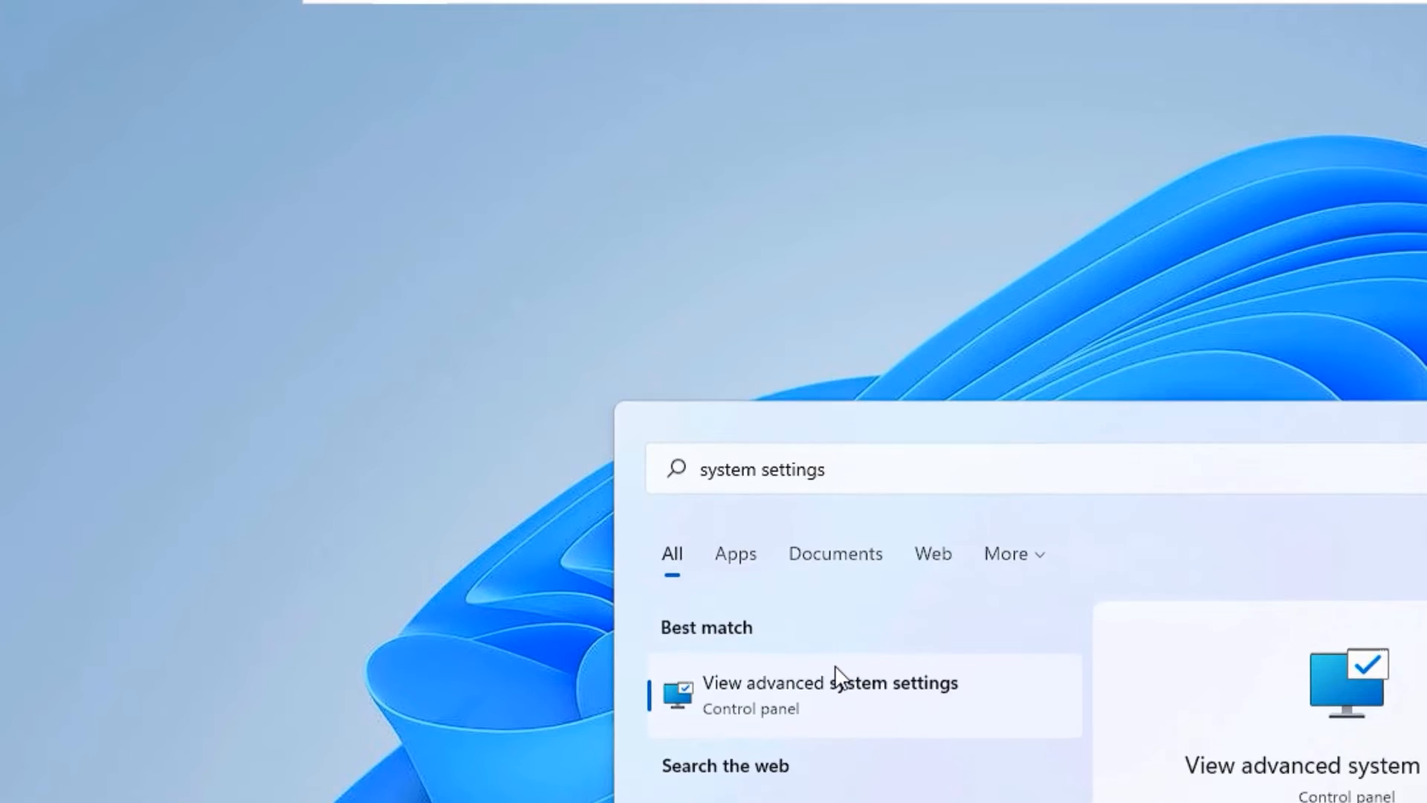
left_click(836, 677)
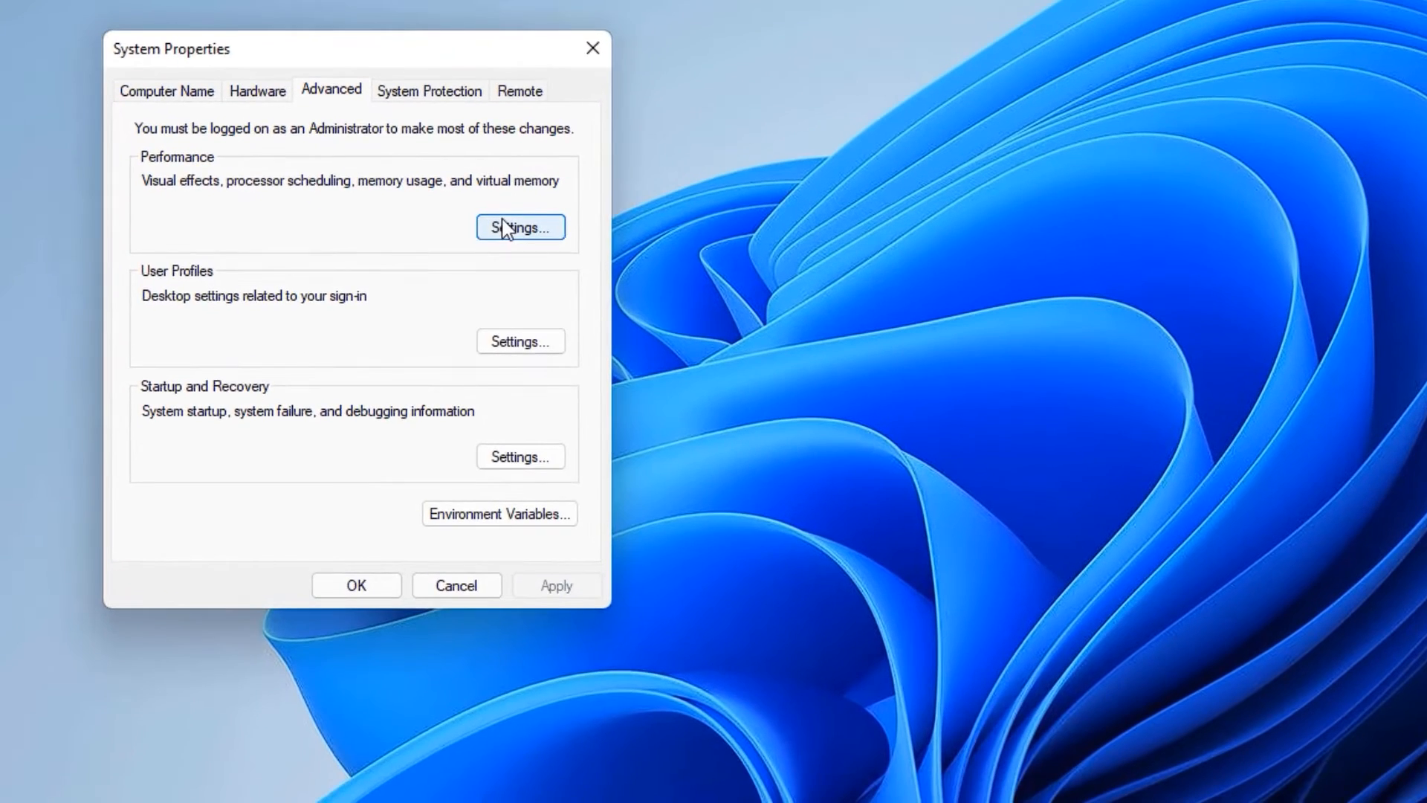
left_click(459, 375)
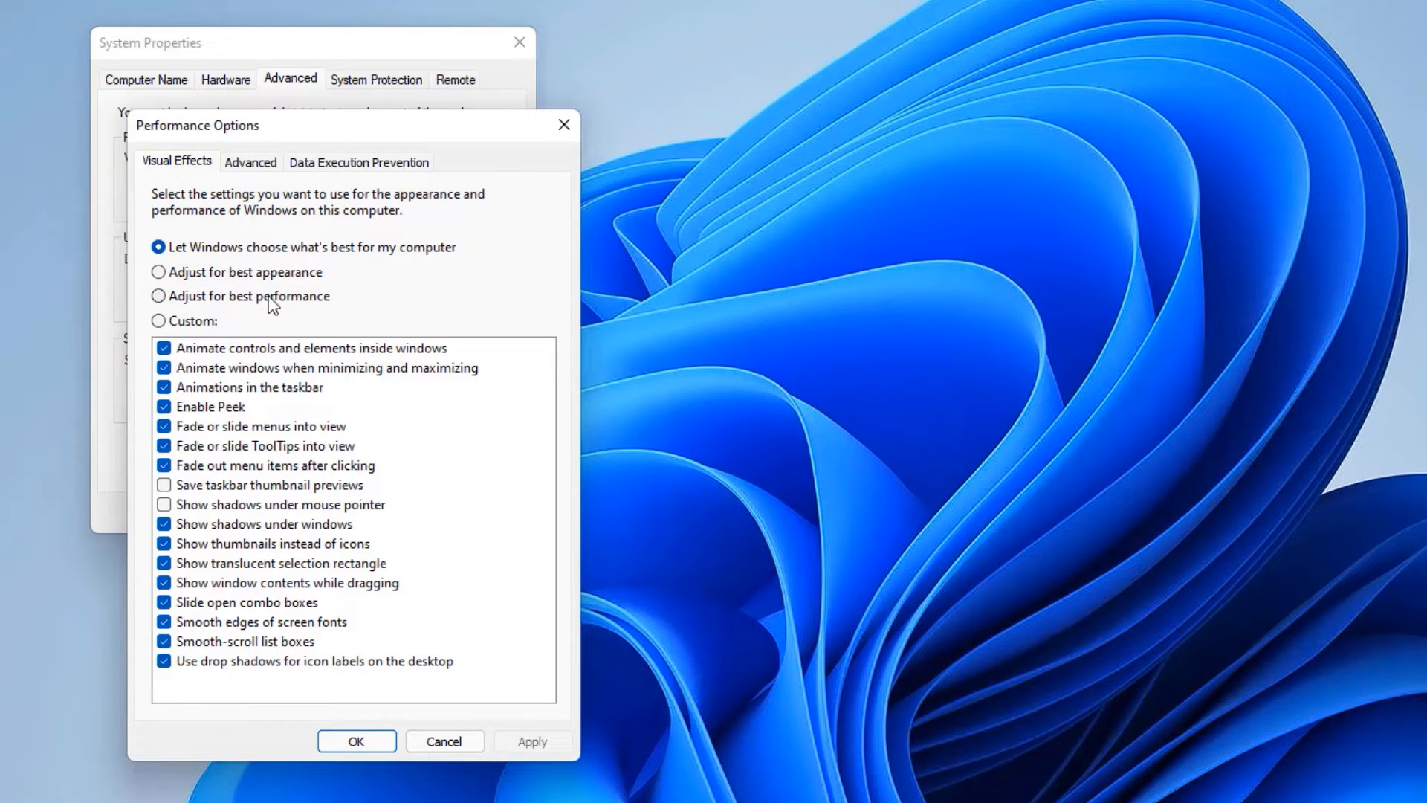
Step: Adjust visual effects for best performance, keeping only smooth edges of screen fonts and drop shadows for desktop icon labels, and apply
left_click(160, 298)
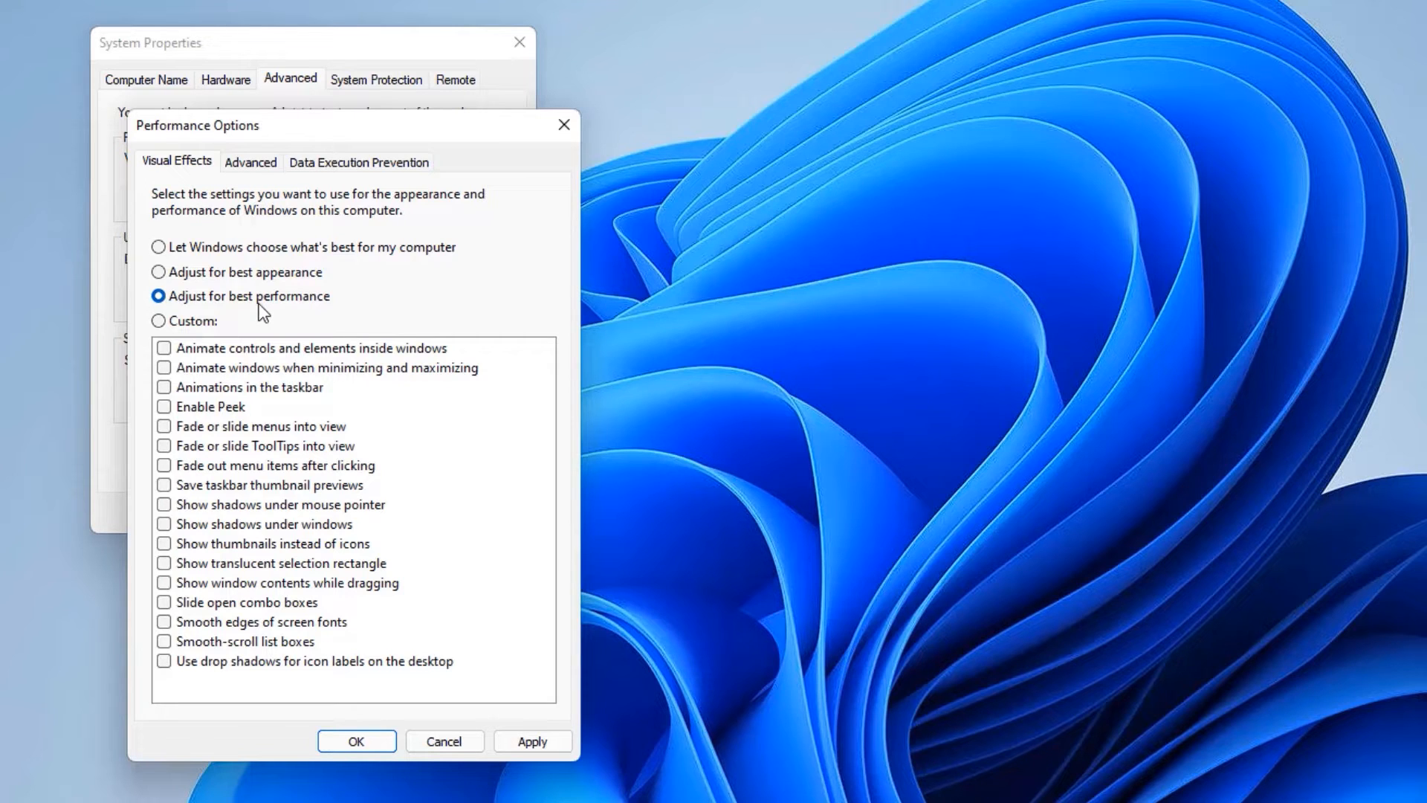
left_click(163, 622)
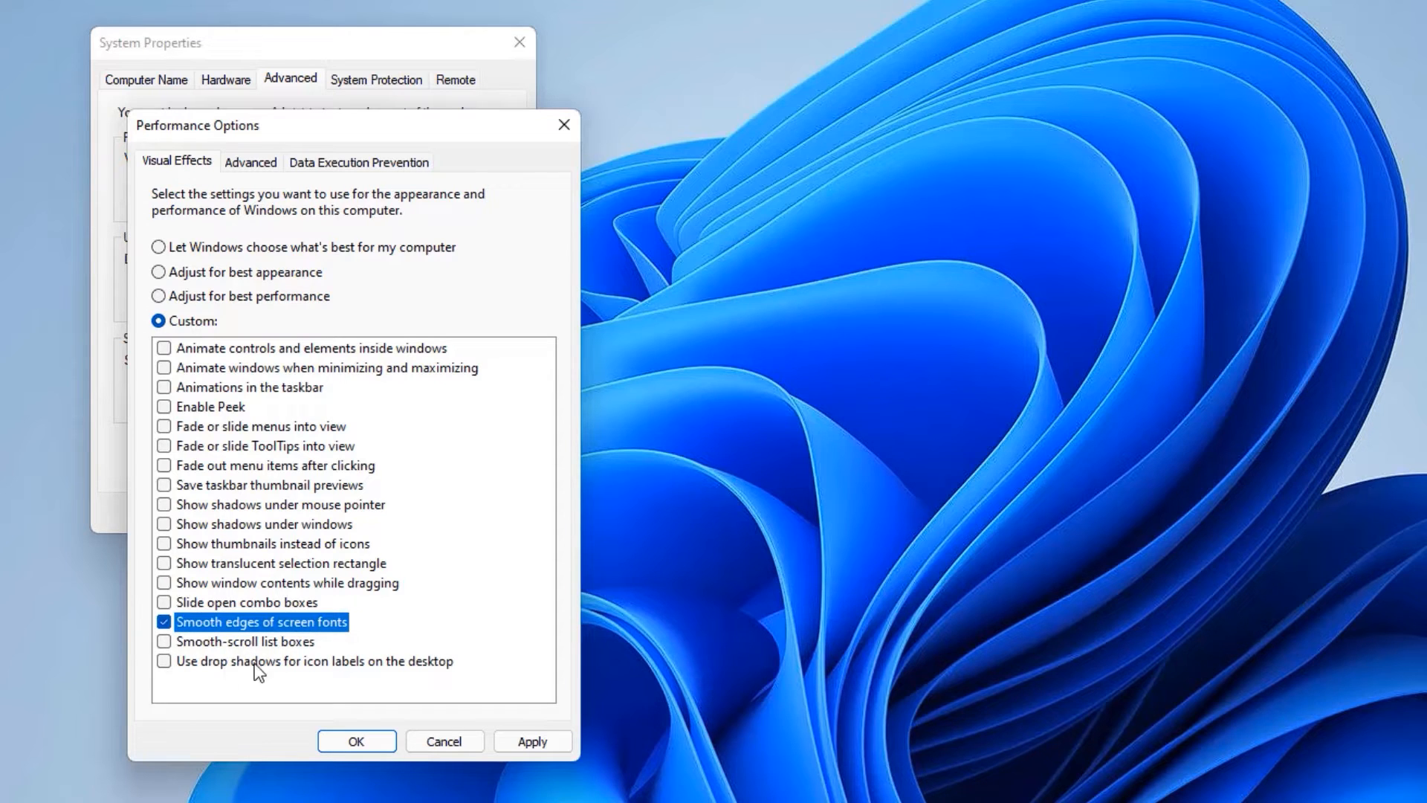
left_click(161, 661)
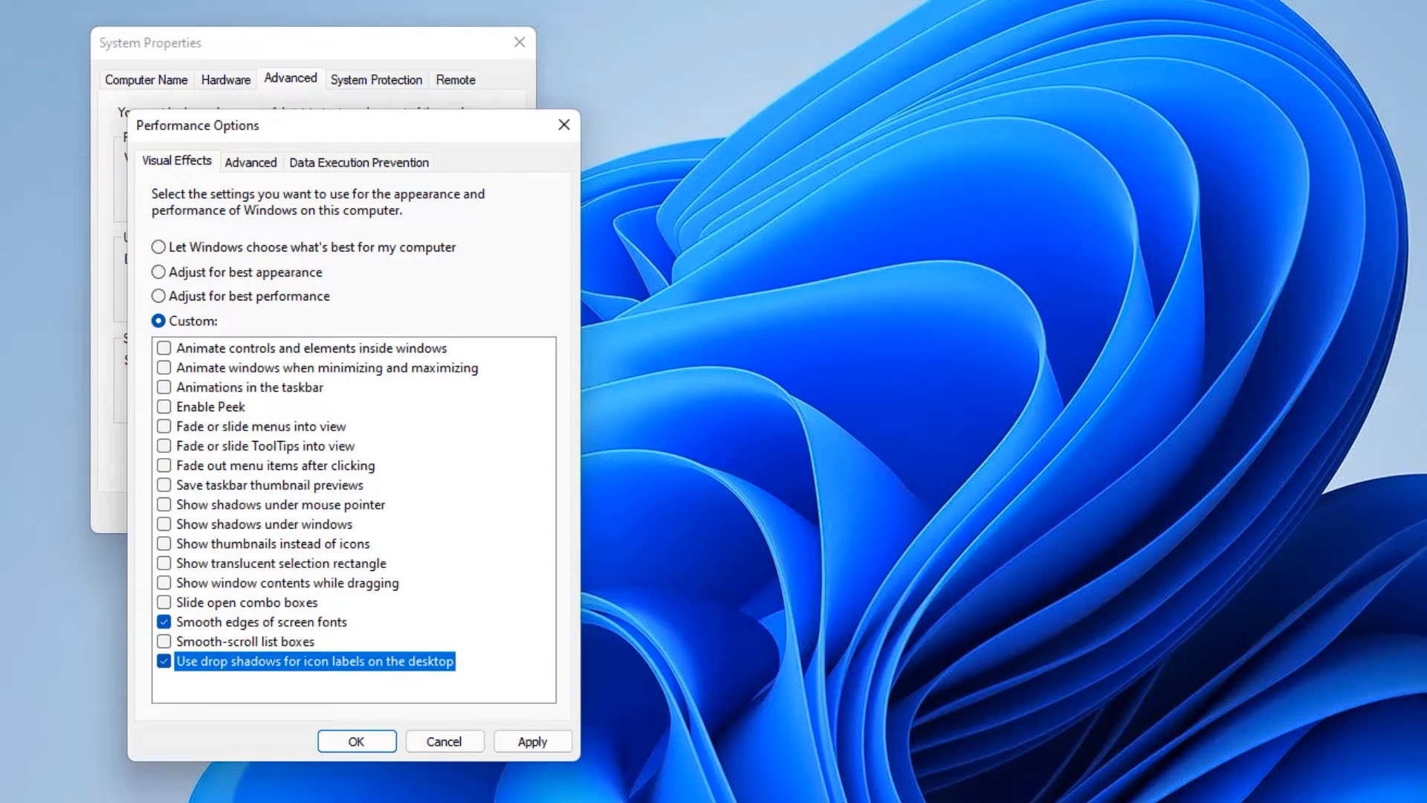
left_click(537, 747)
left_click(360, 748)
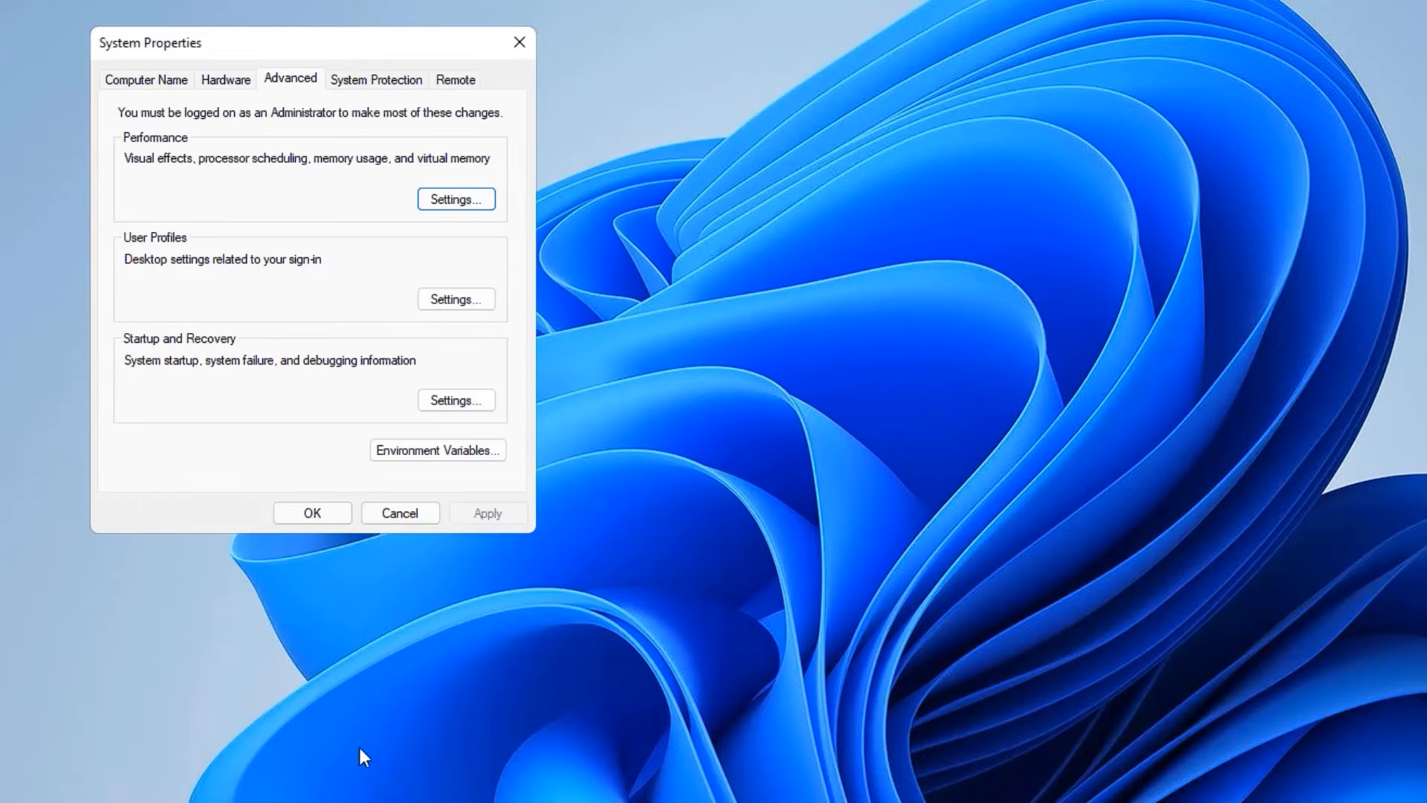
left_click(526, 48)
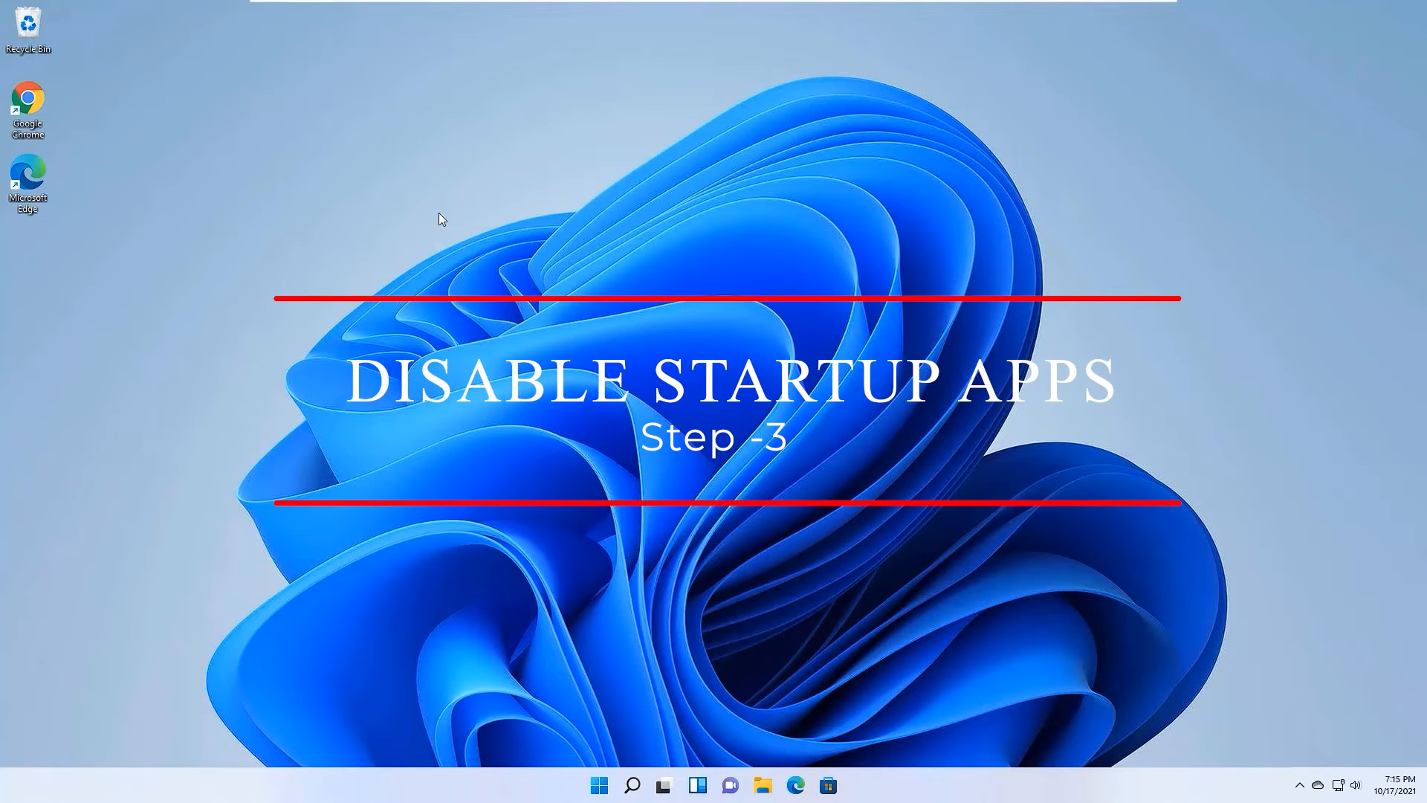
Step: Check in the Settings app which apps start automatically at sign-in, and close Settings
left_click(638, 791)
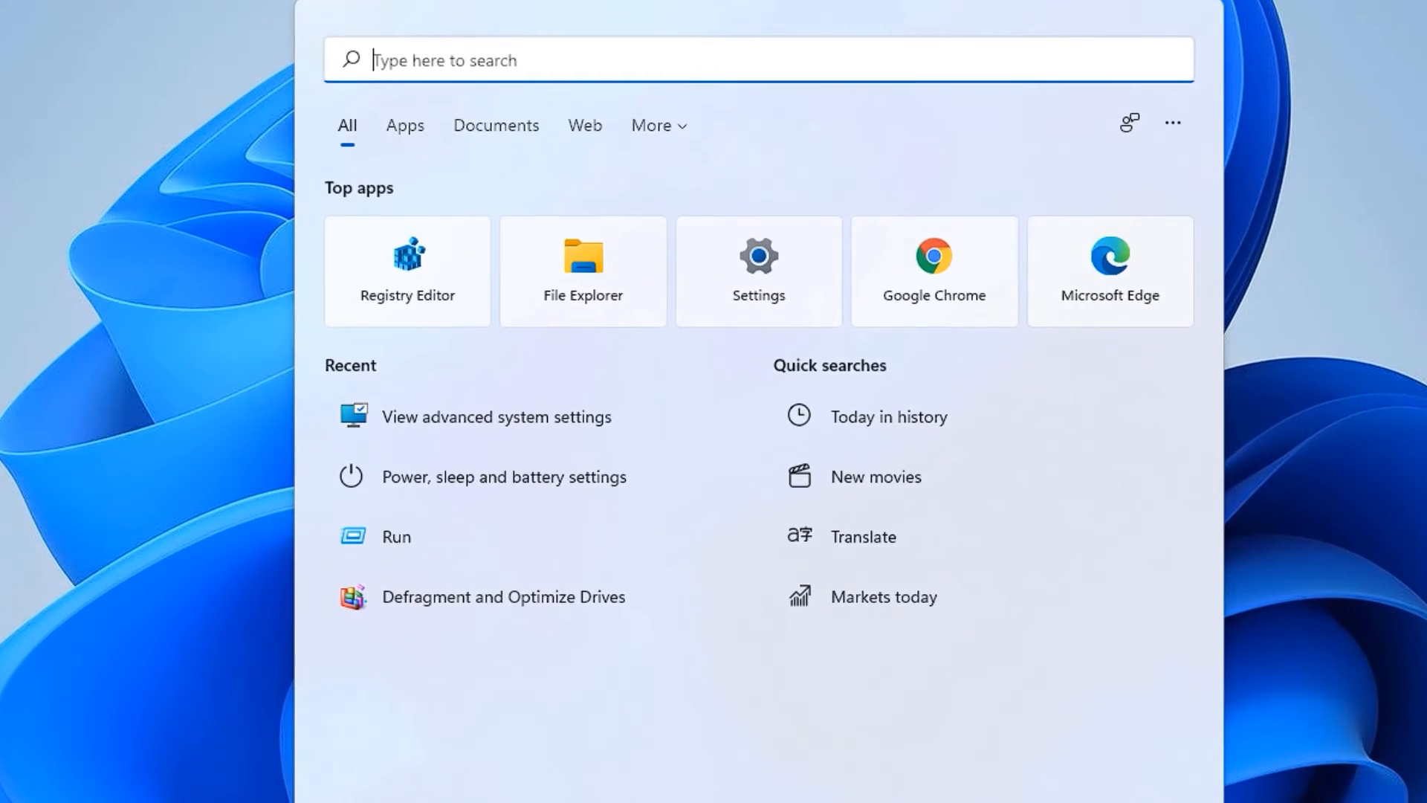
type("settings")
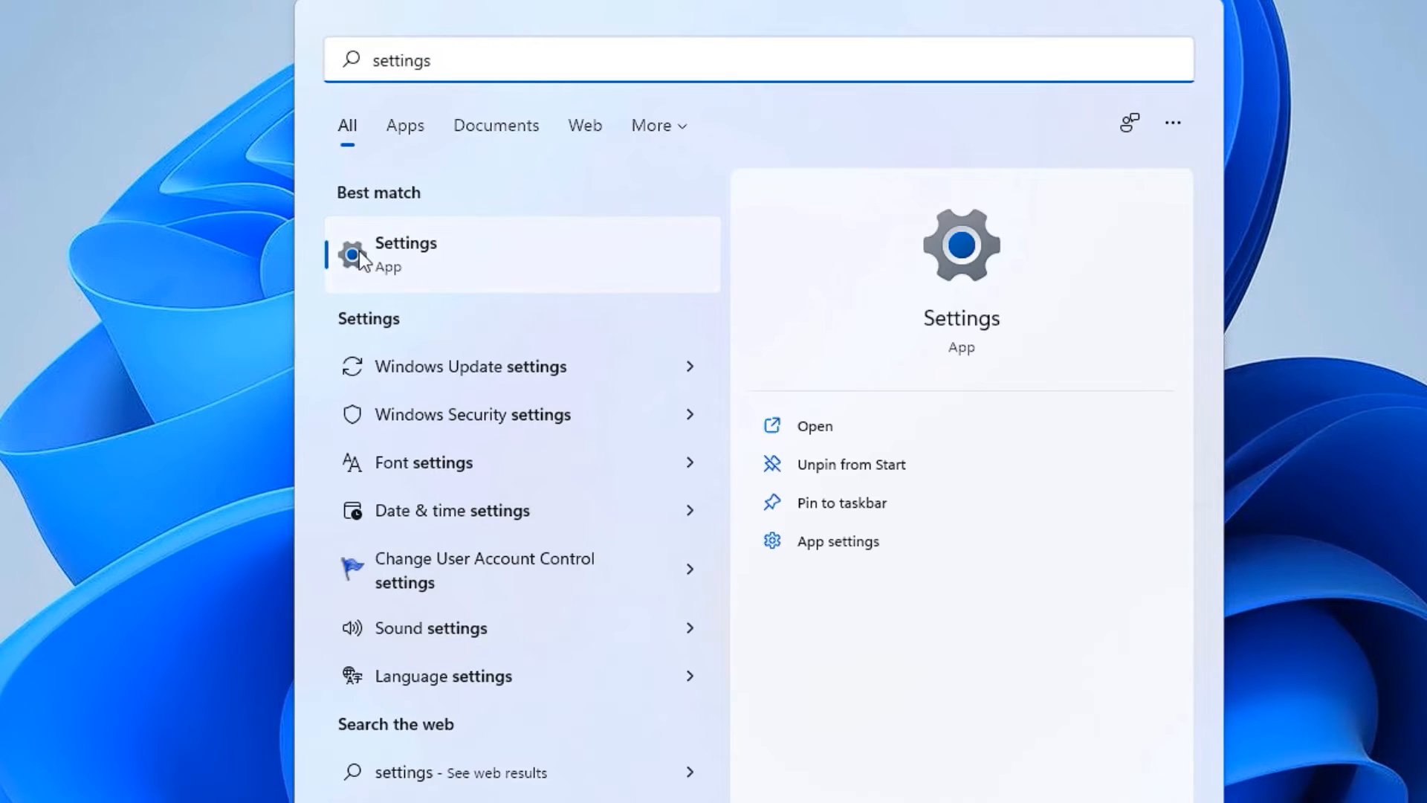
left_click(364, 281)
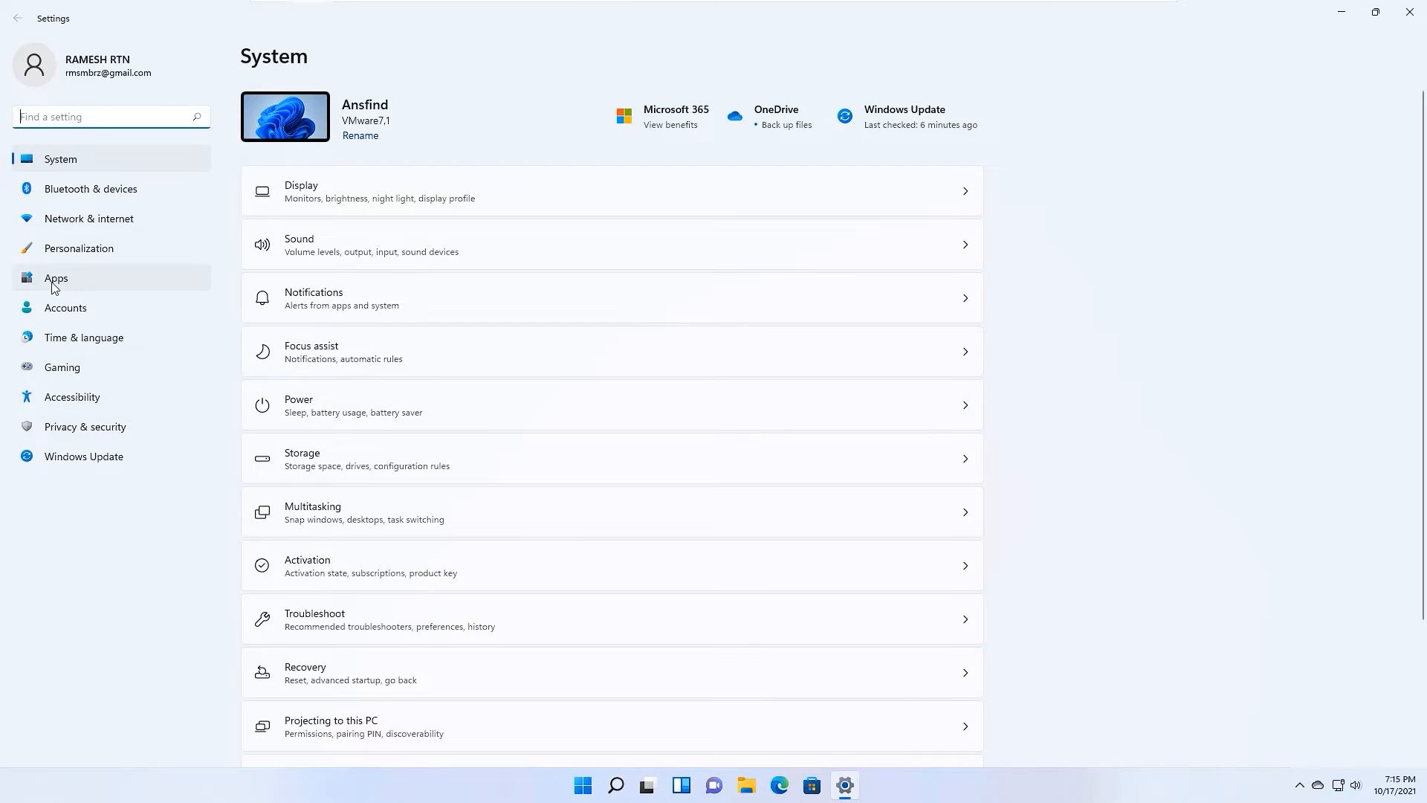
left_click(55, 286)
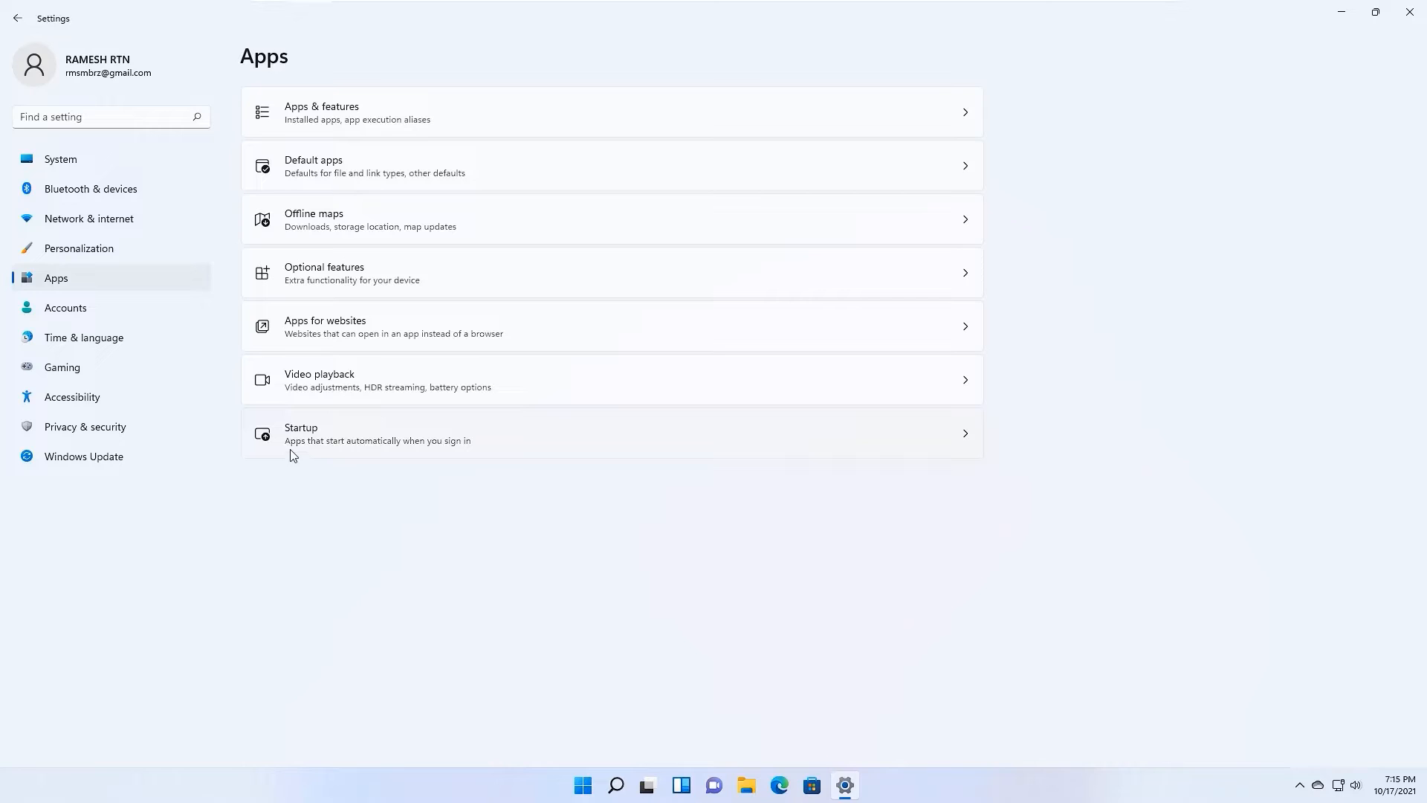
left_click(344, 440)
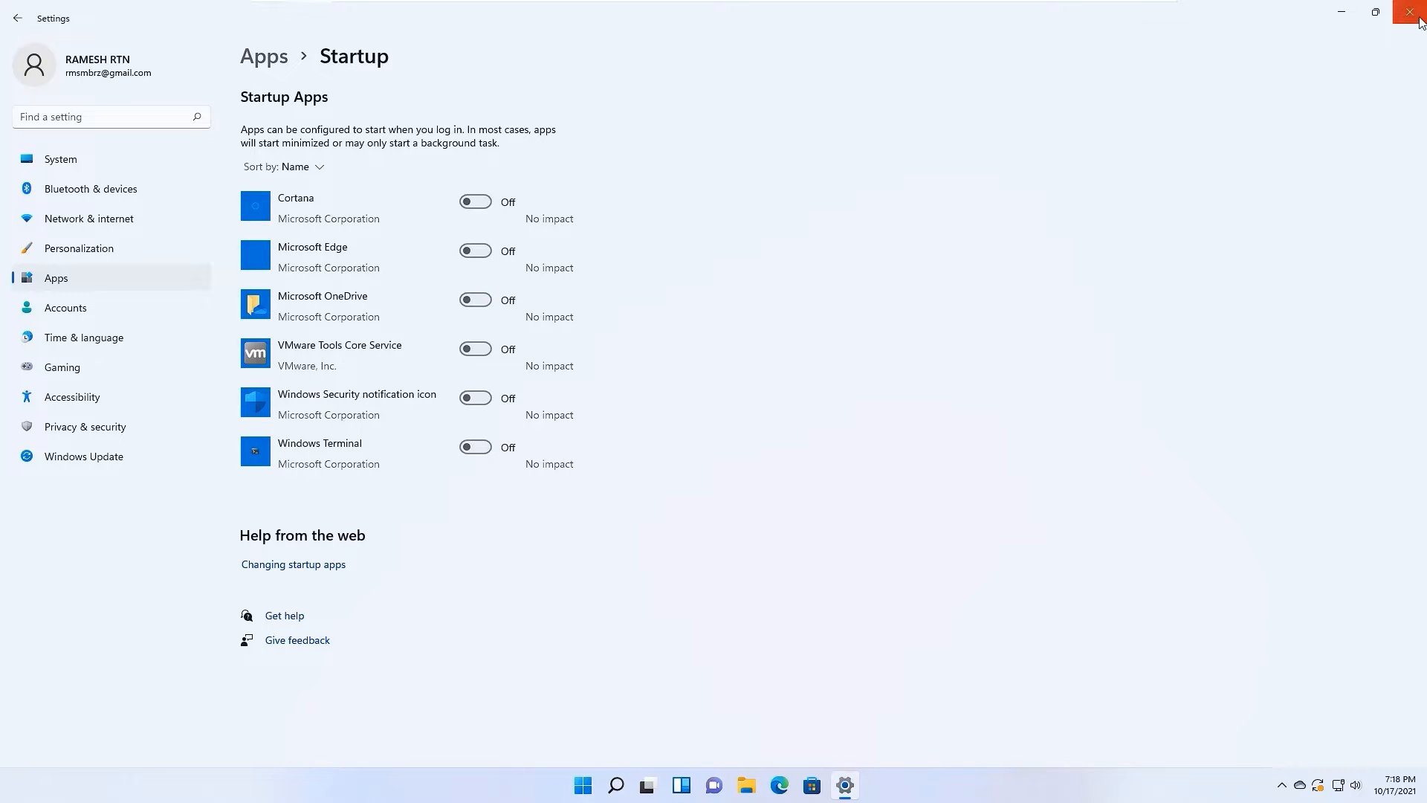
left_click(1410, 13)
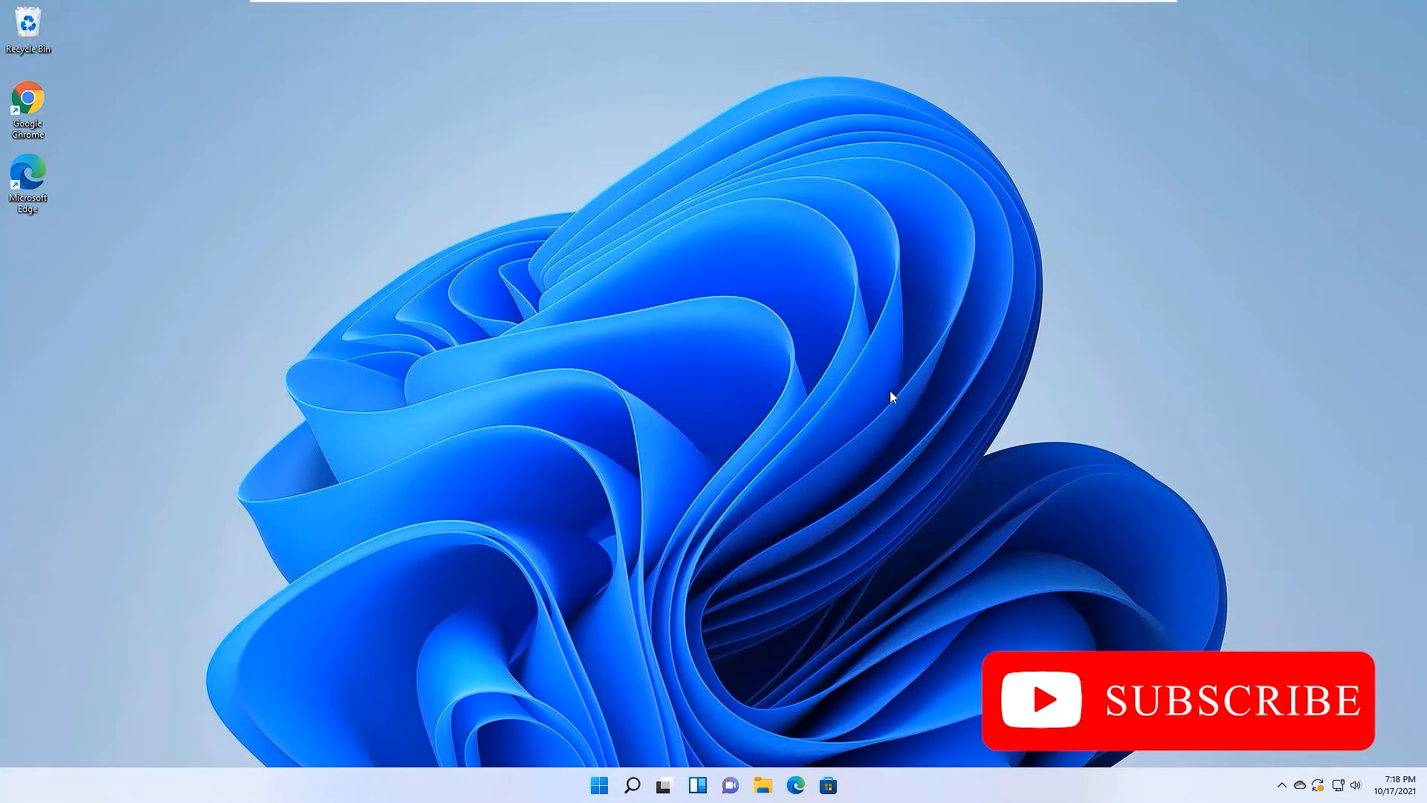
Step: Launch Registry Editor by running regedit from the Run dialog and allow it to make changes
left_click(634, 785)
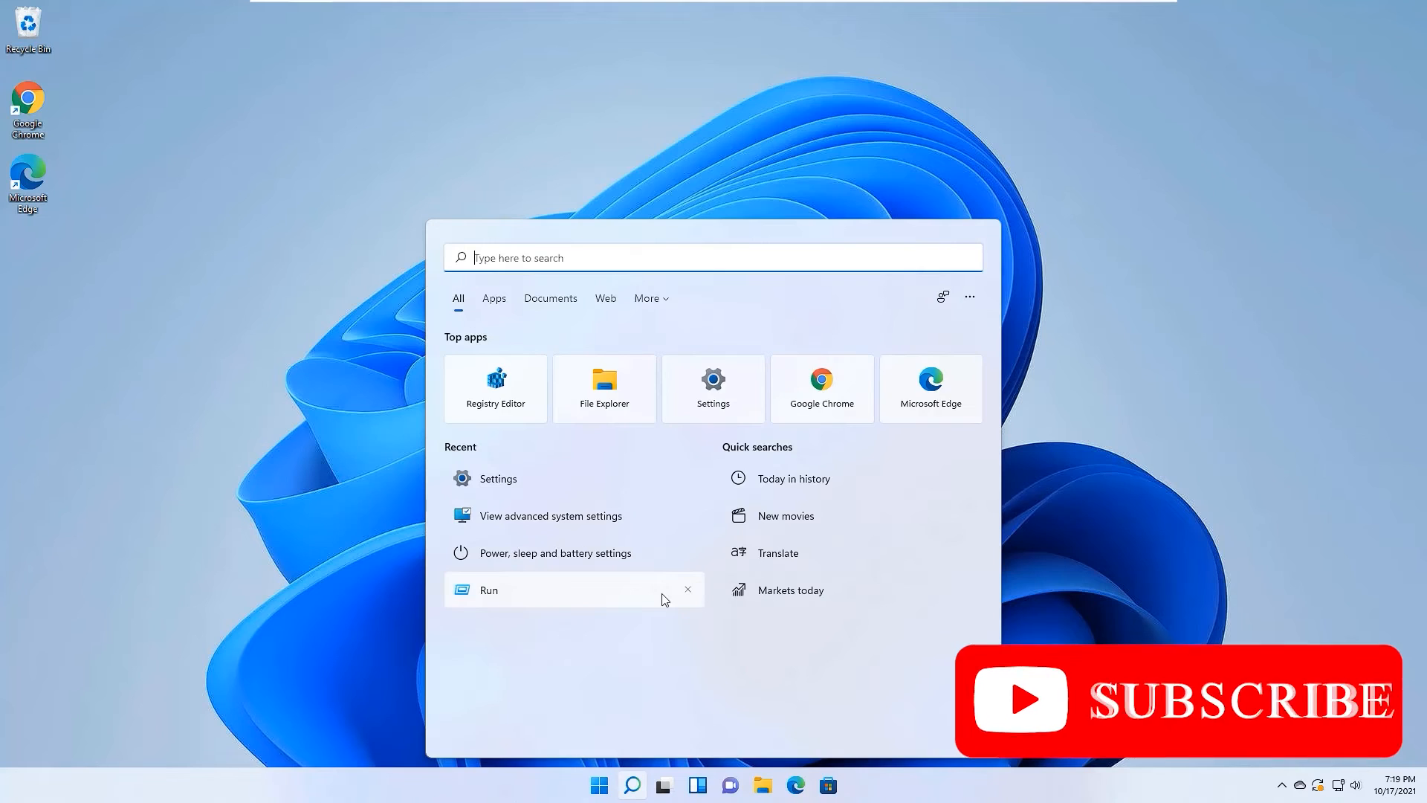
type("run")
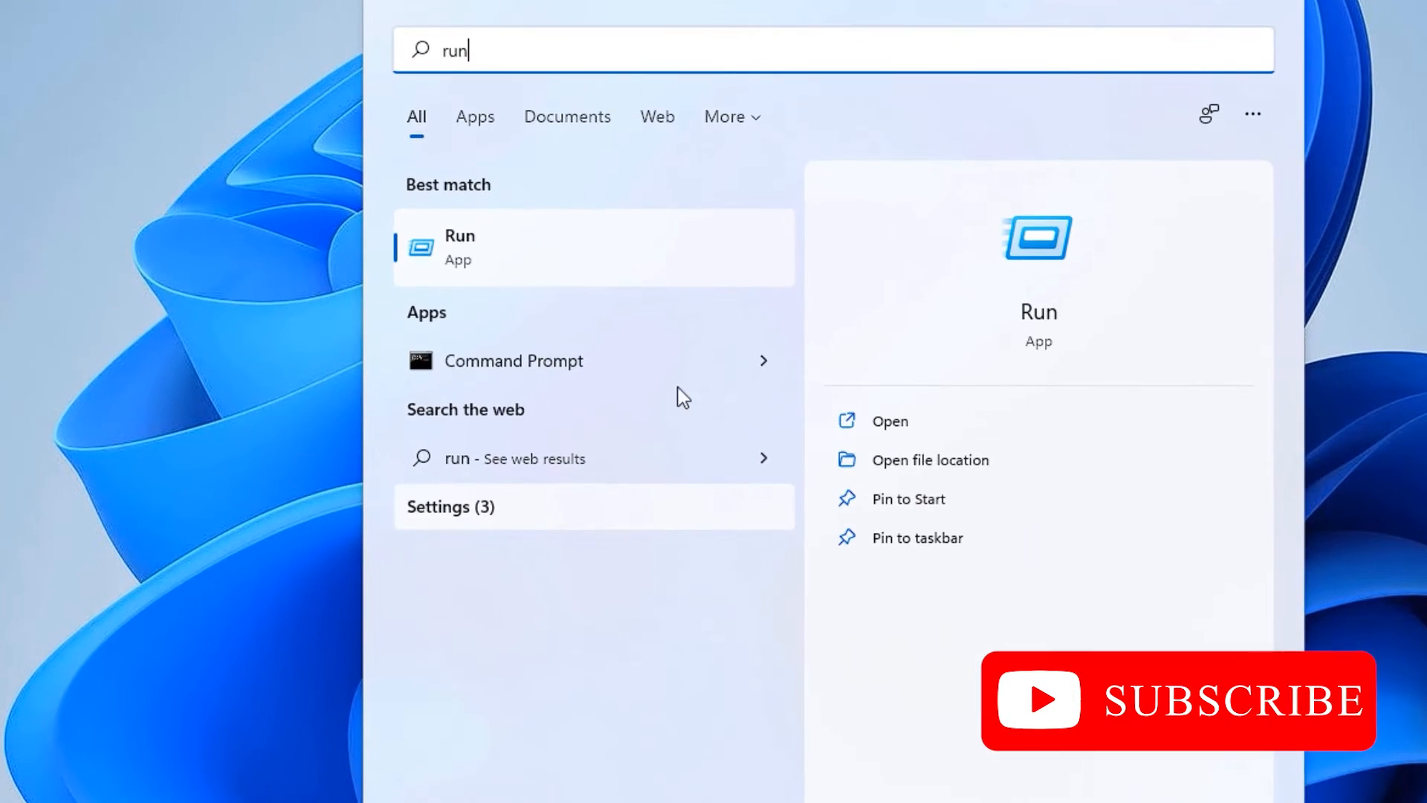
left_click(453, 251)
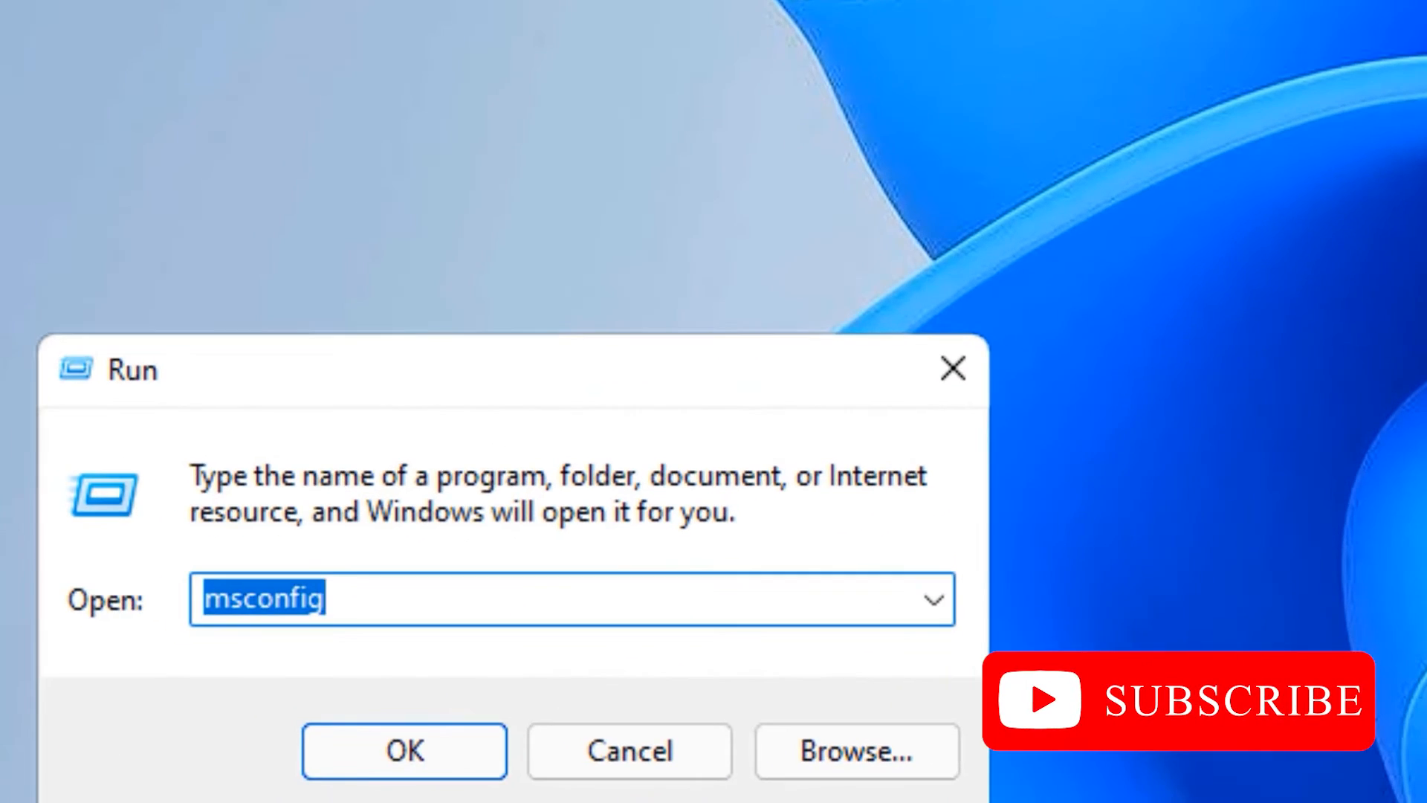
type("regedit")
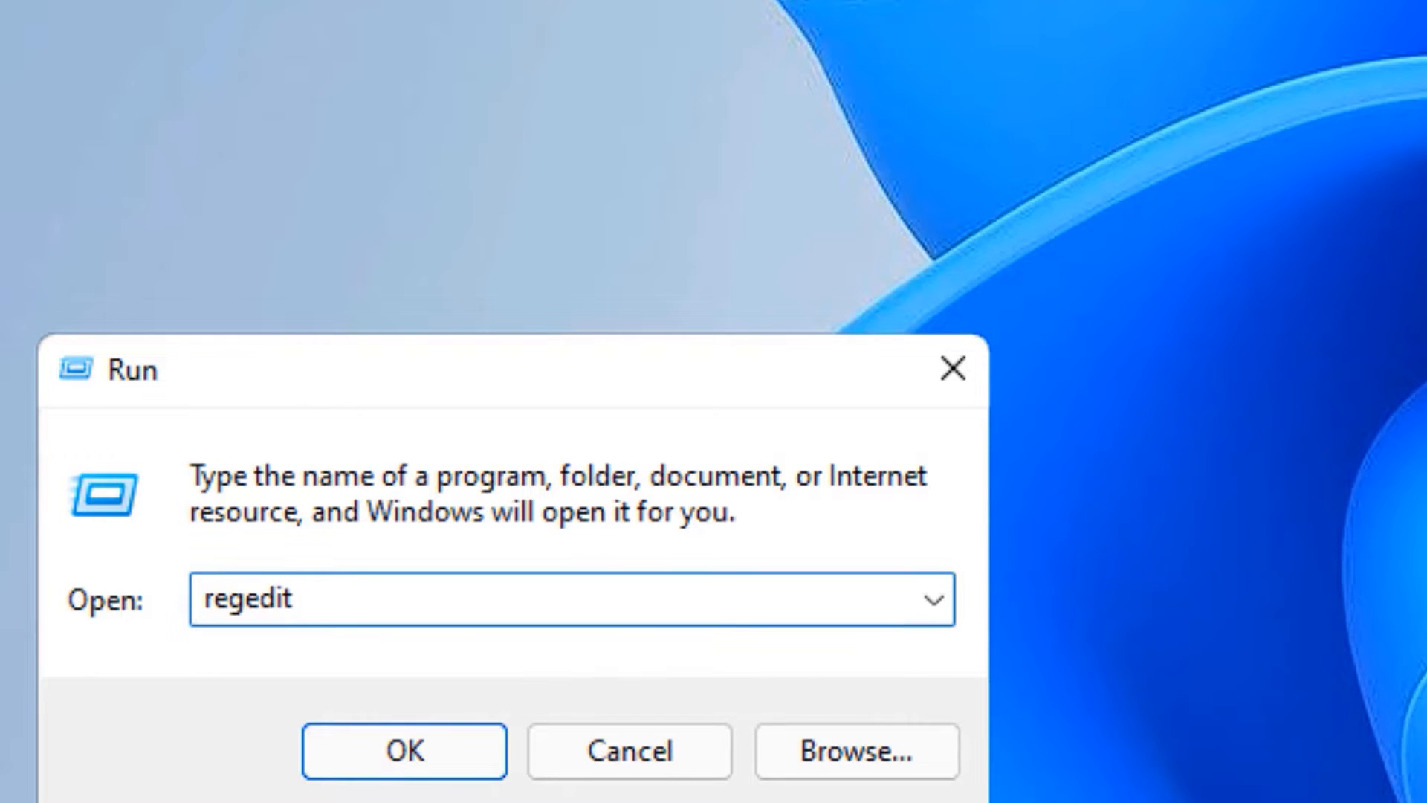
key("Return")
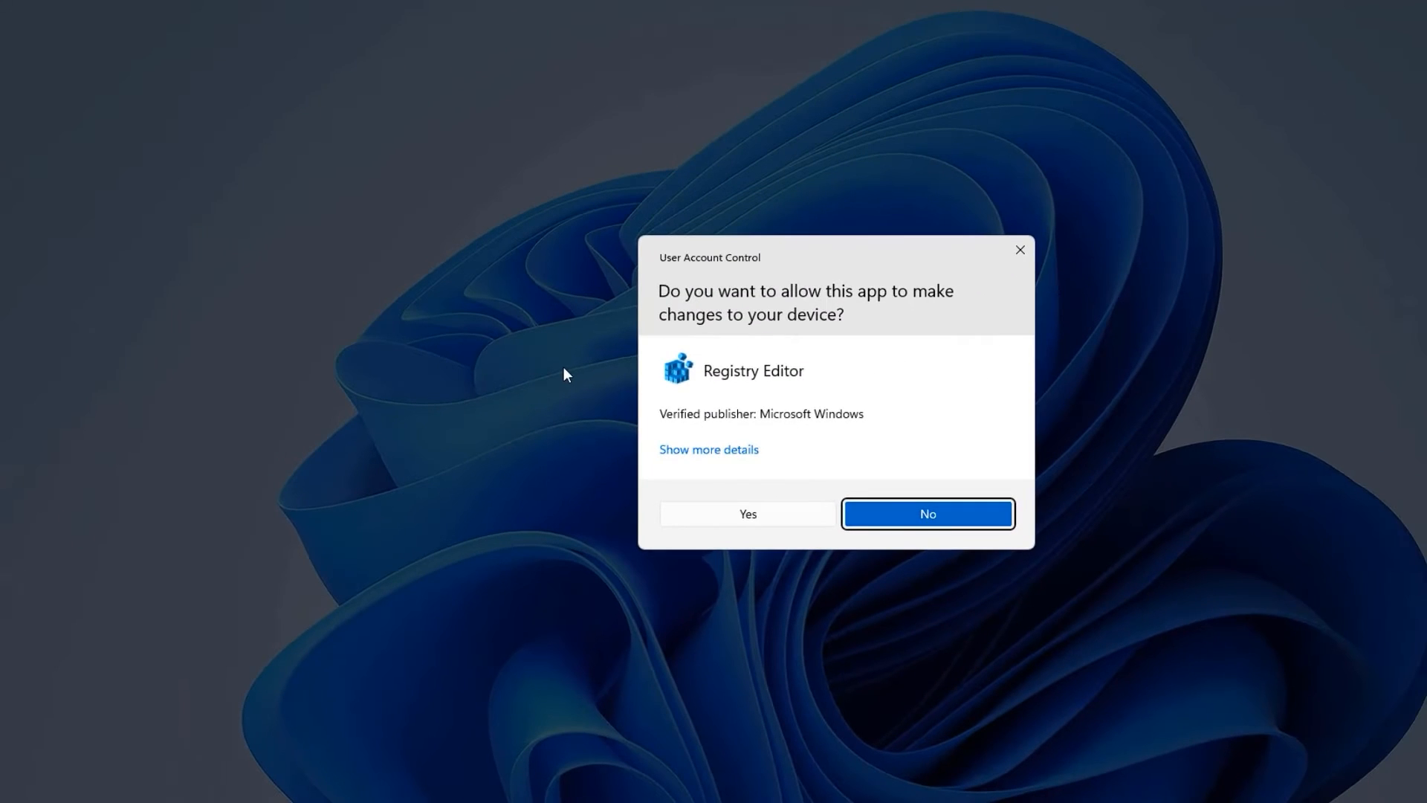
left_click(700, 520)
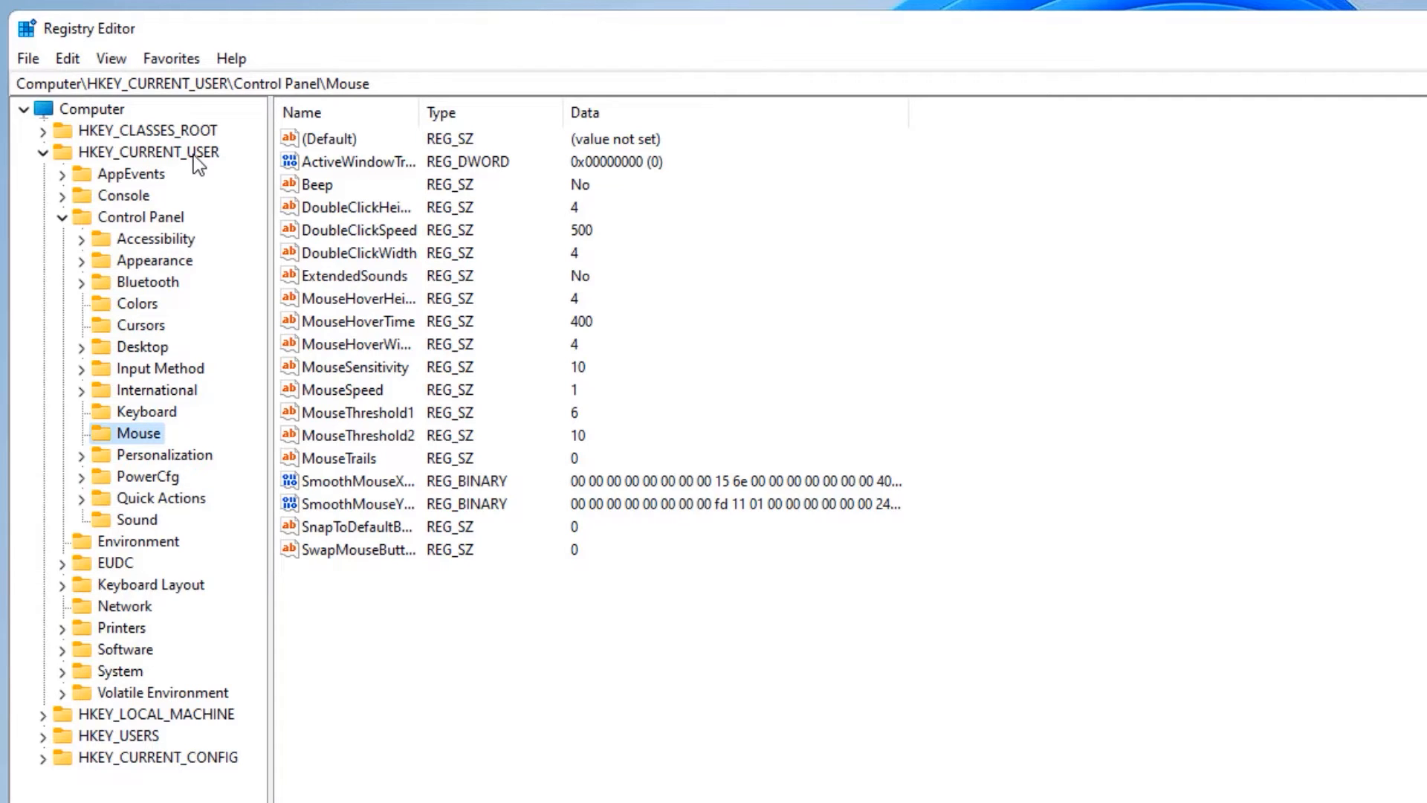
Step: Set the MouseHoverTime value under HKEY_CURRENT_USER\Control Panel\Mouse to 10
left_click(150, 153)
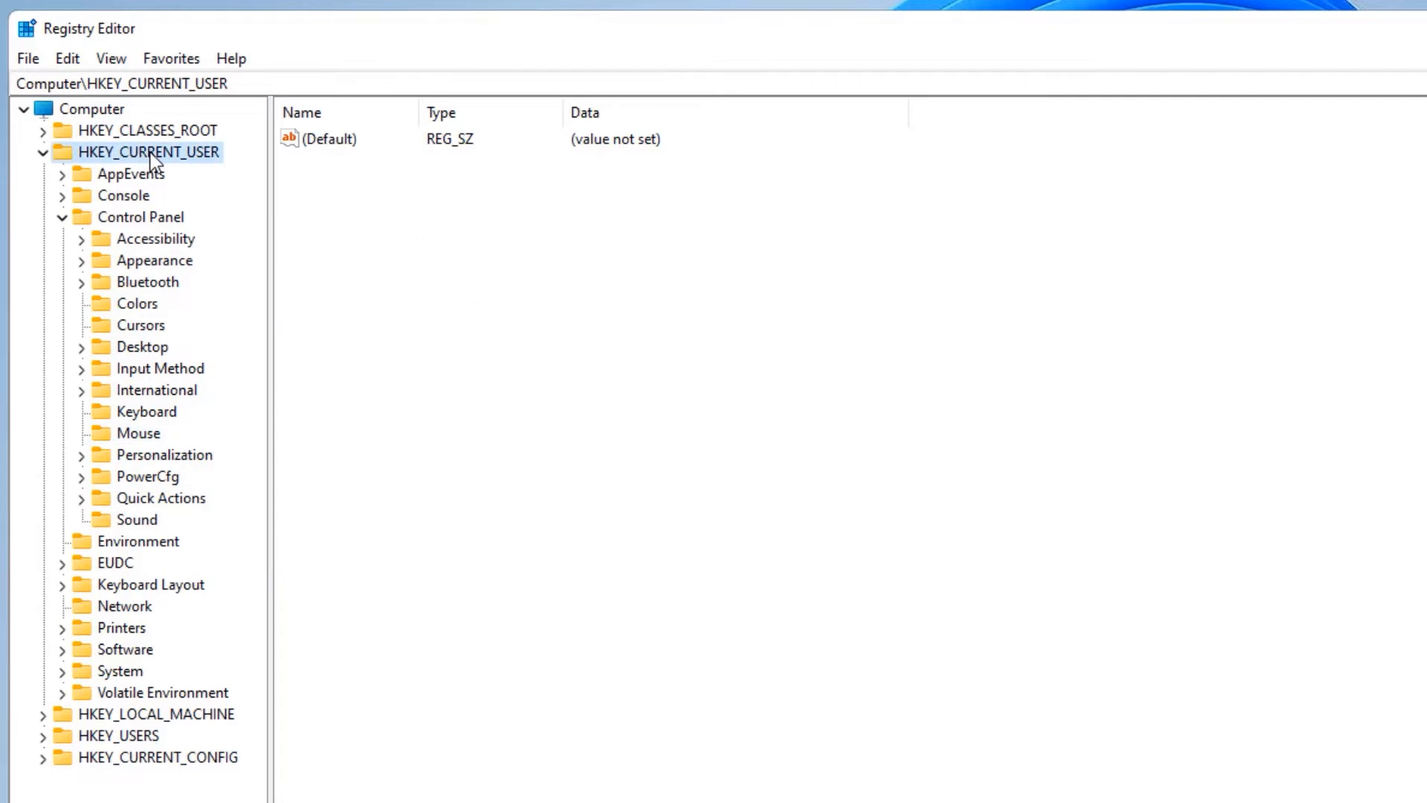
left_click(155, 222)
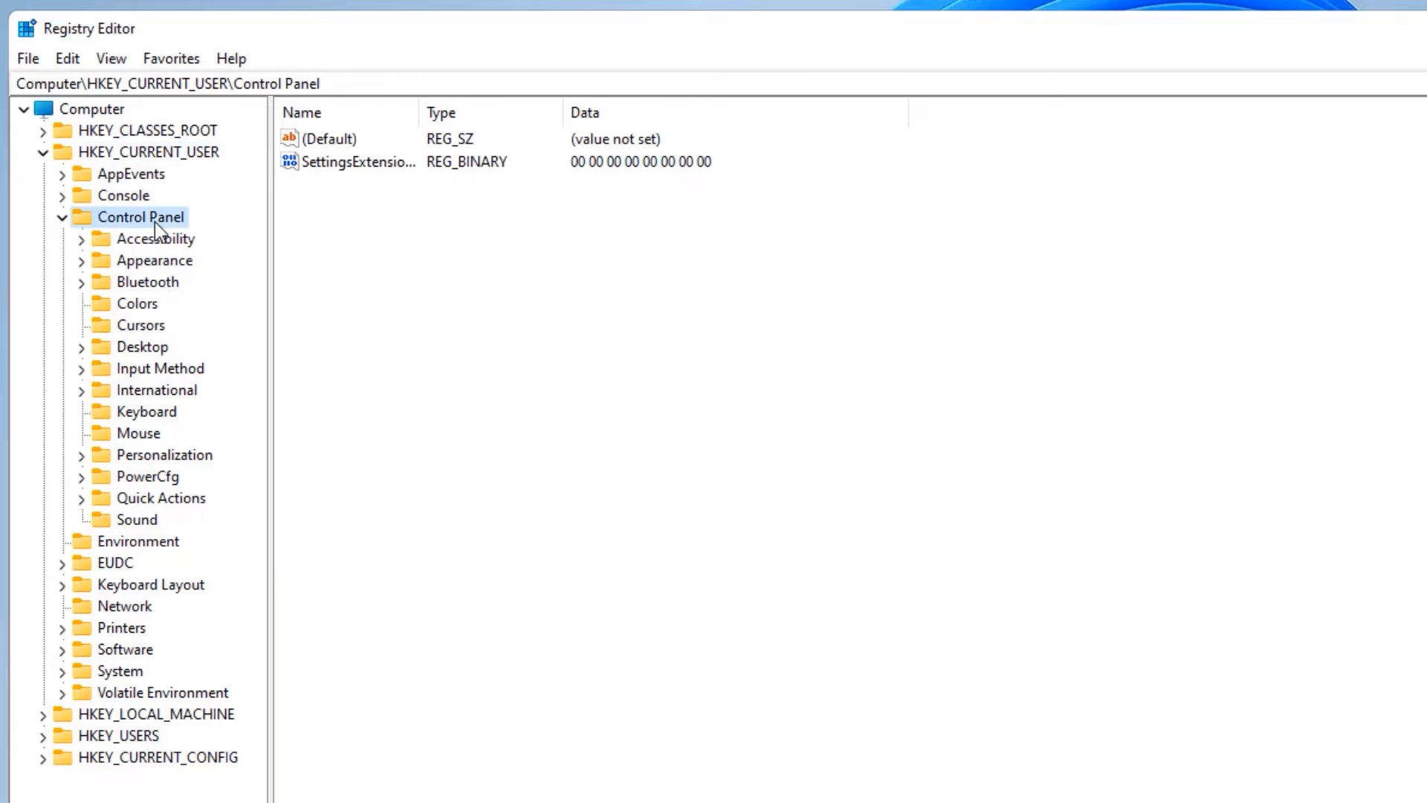
left_click(132, 436)
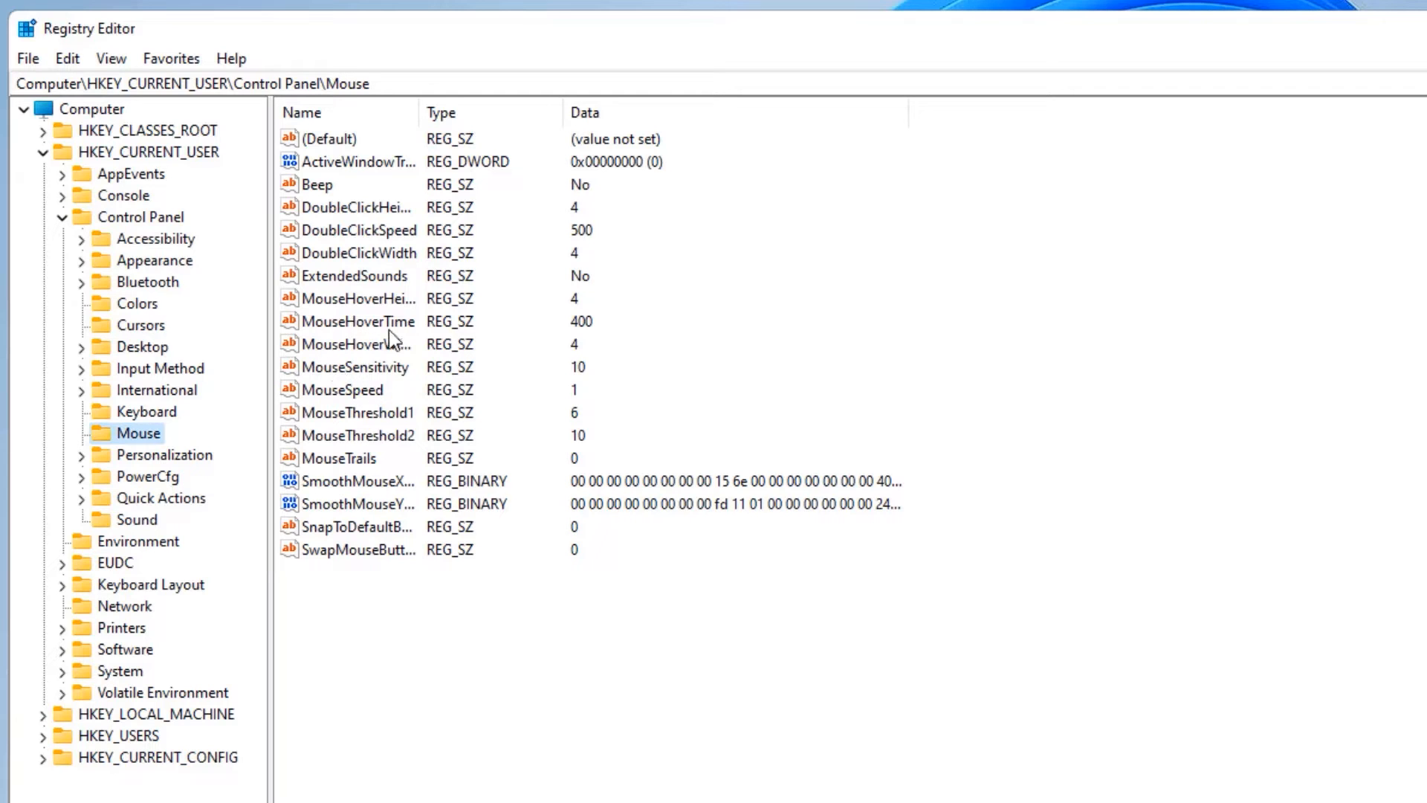
double_click(345, 324)
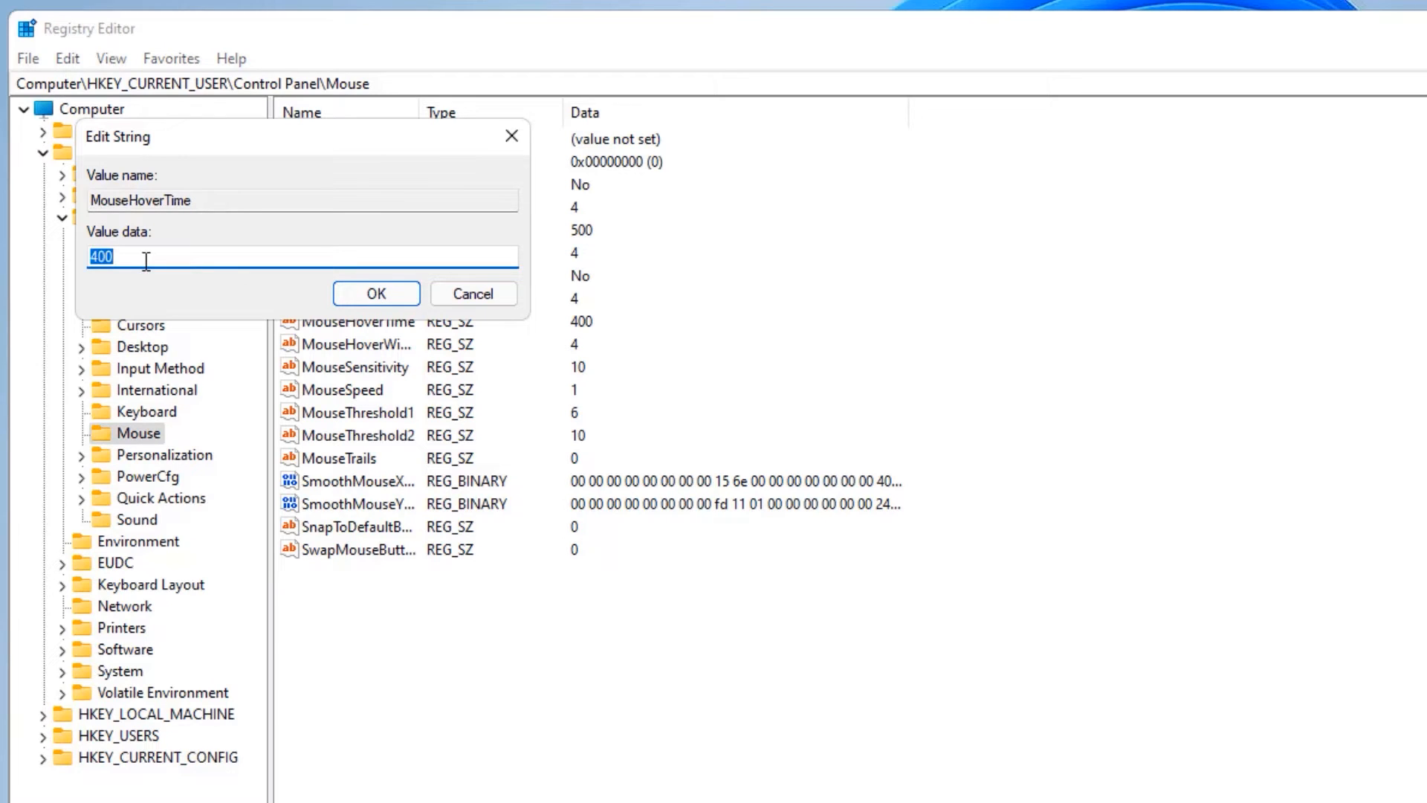
type("10")
left_click(396, 294)
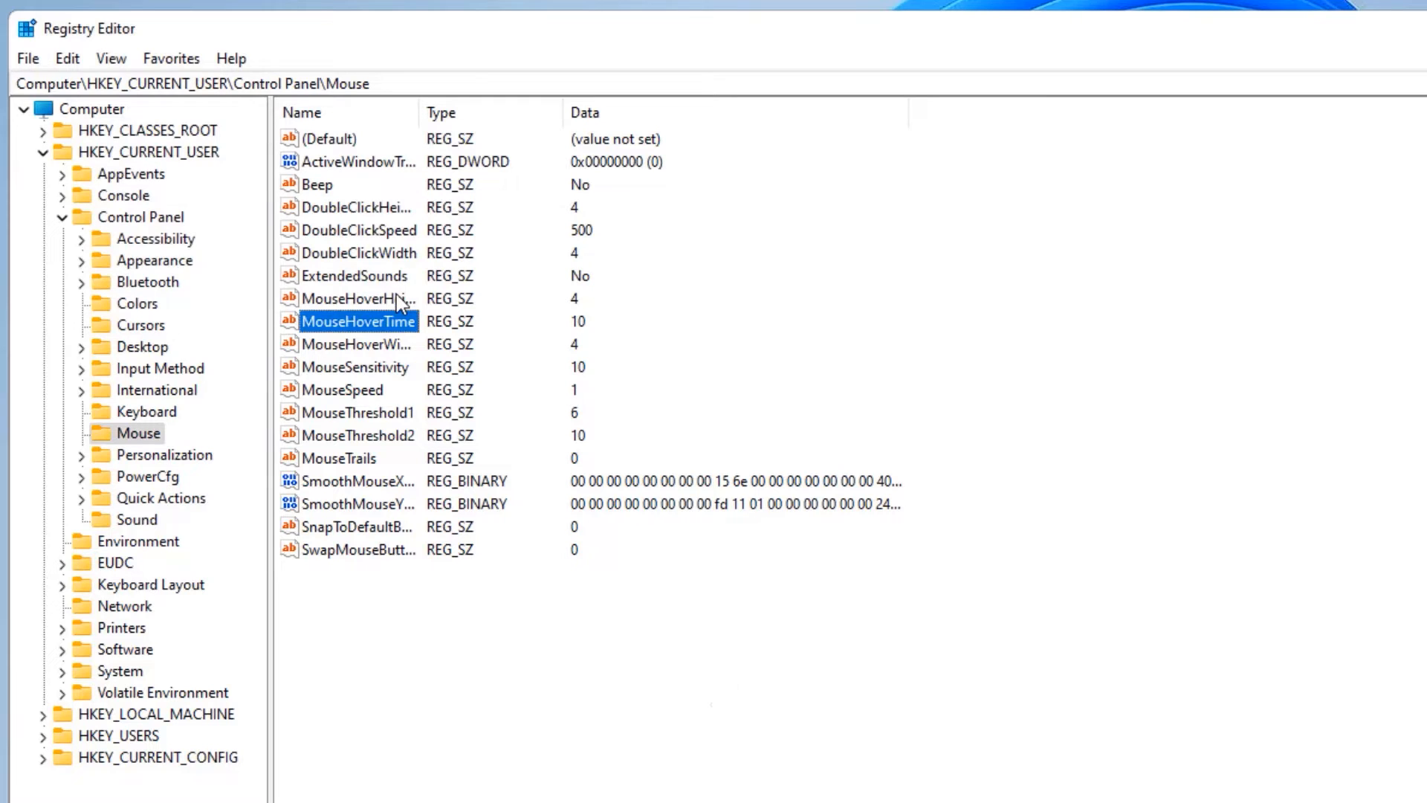
Step: Set the MenuShowDelay value under HKEY_CURRENT_USER\Control Panel\Desktop to 10
double_click(142, 348)
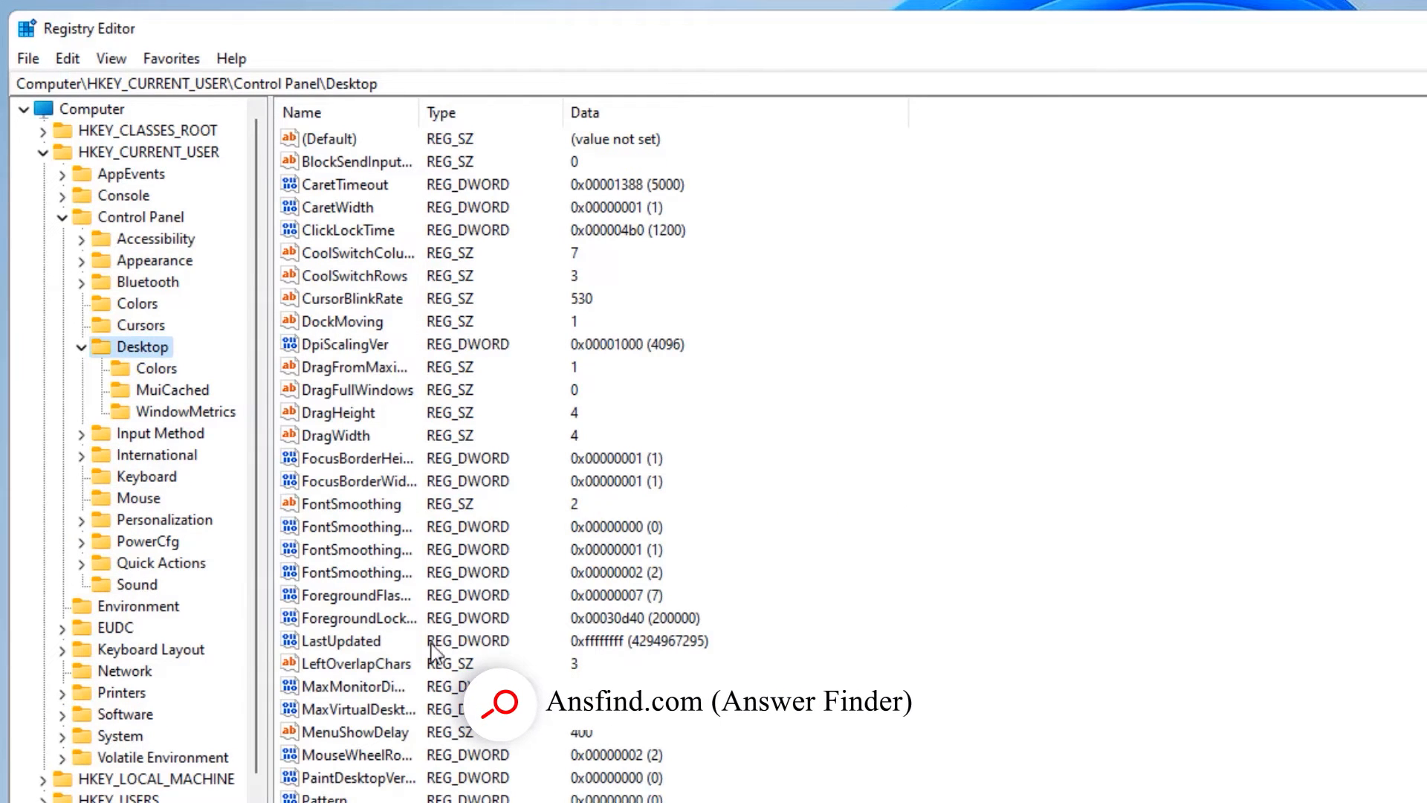
double_click(364, 732)
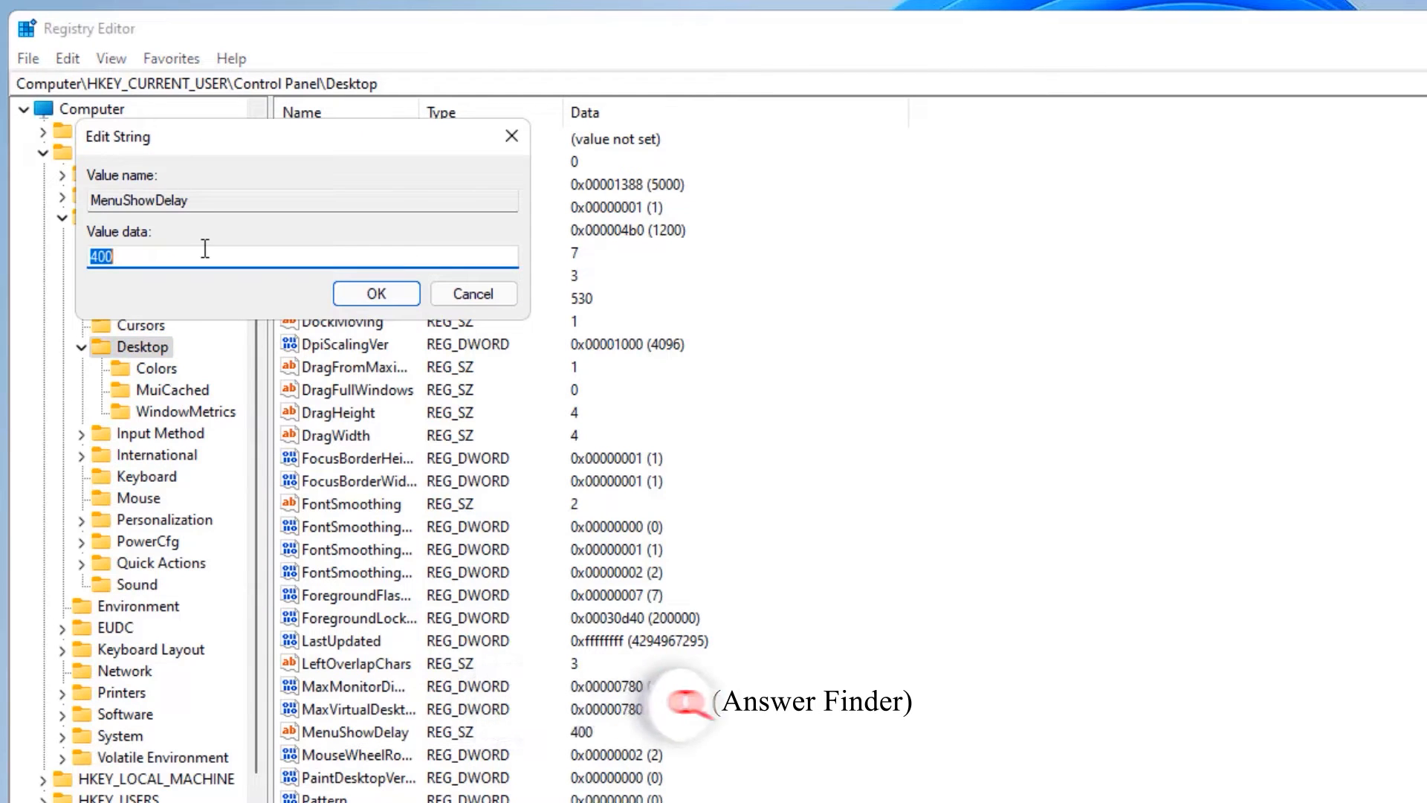
type("10")
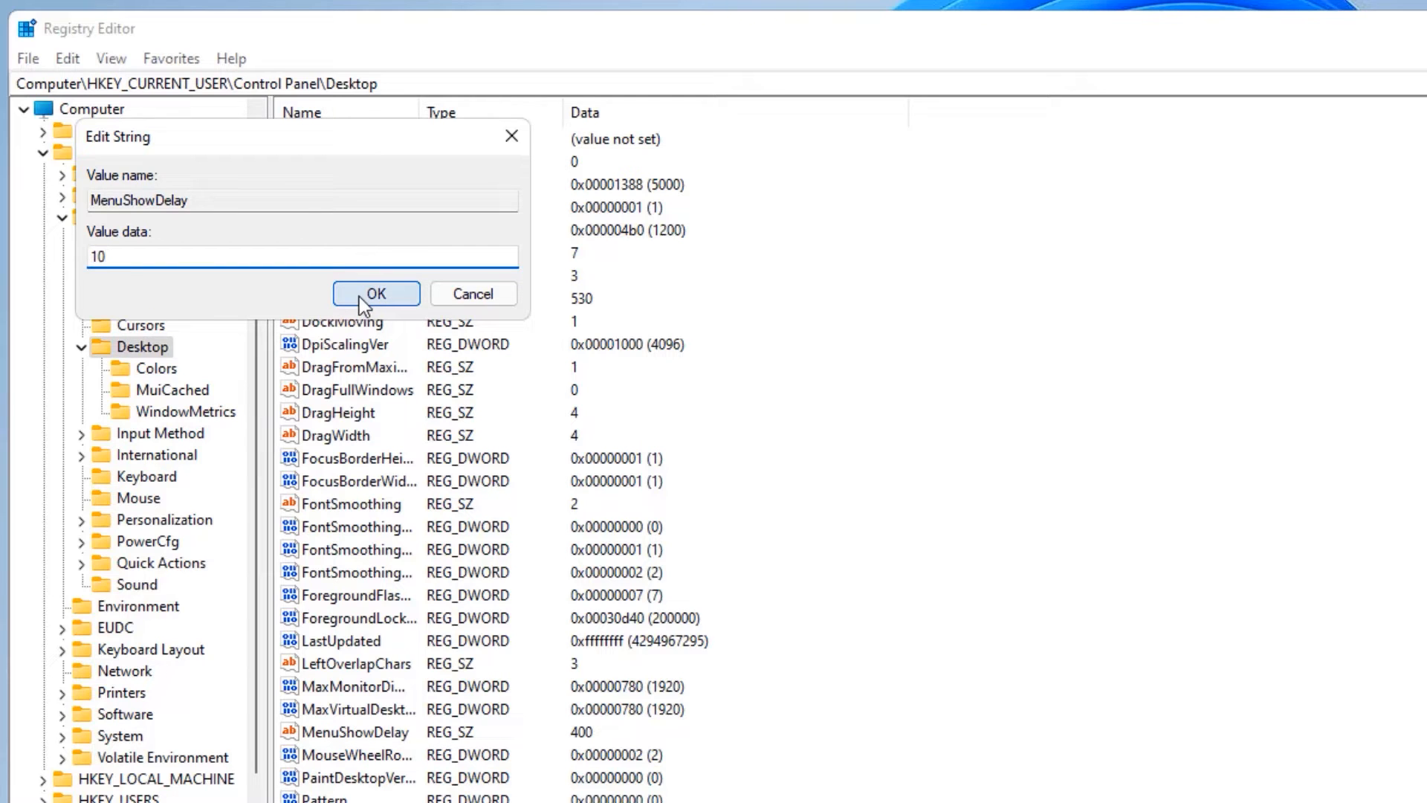
left_click(359, 296)
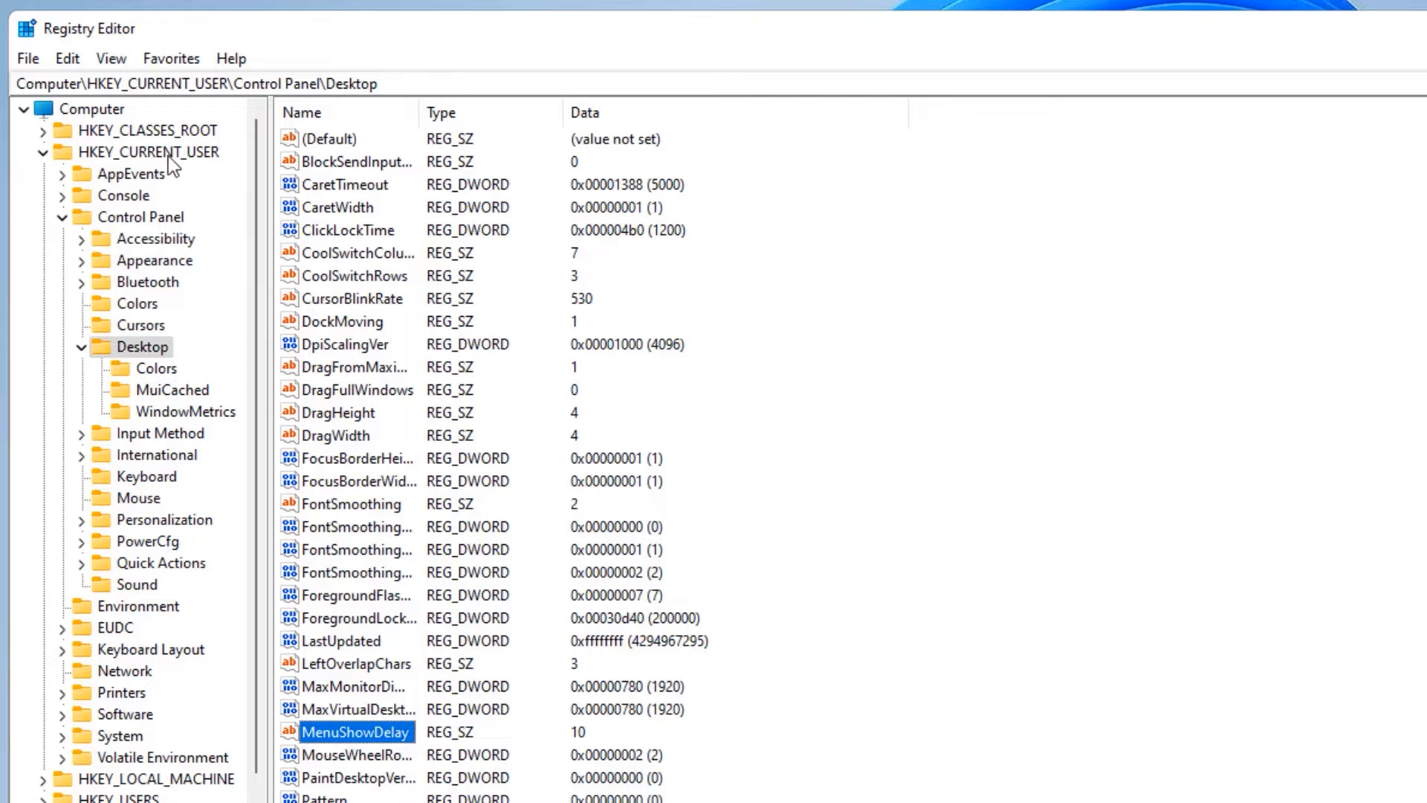
Step: Collapse HKEY_CURRENT_USER and open the key HKEY_LOCAL_MACHINE\SOFTWARE\Microsoft\Windows NT\CurrentVersion
left_click(45, 152)
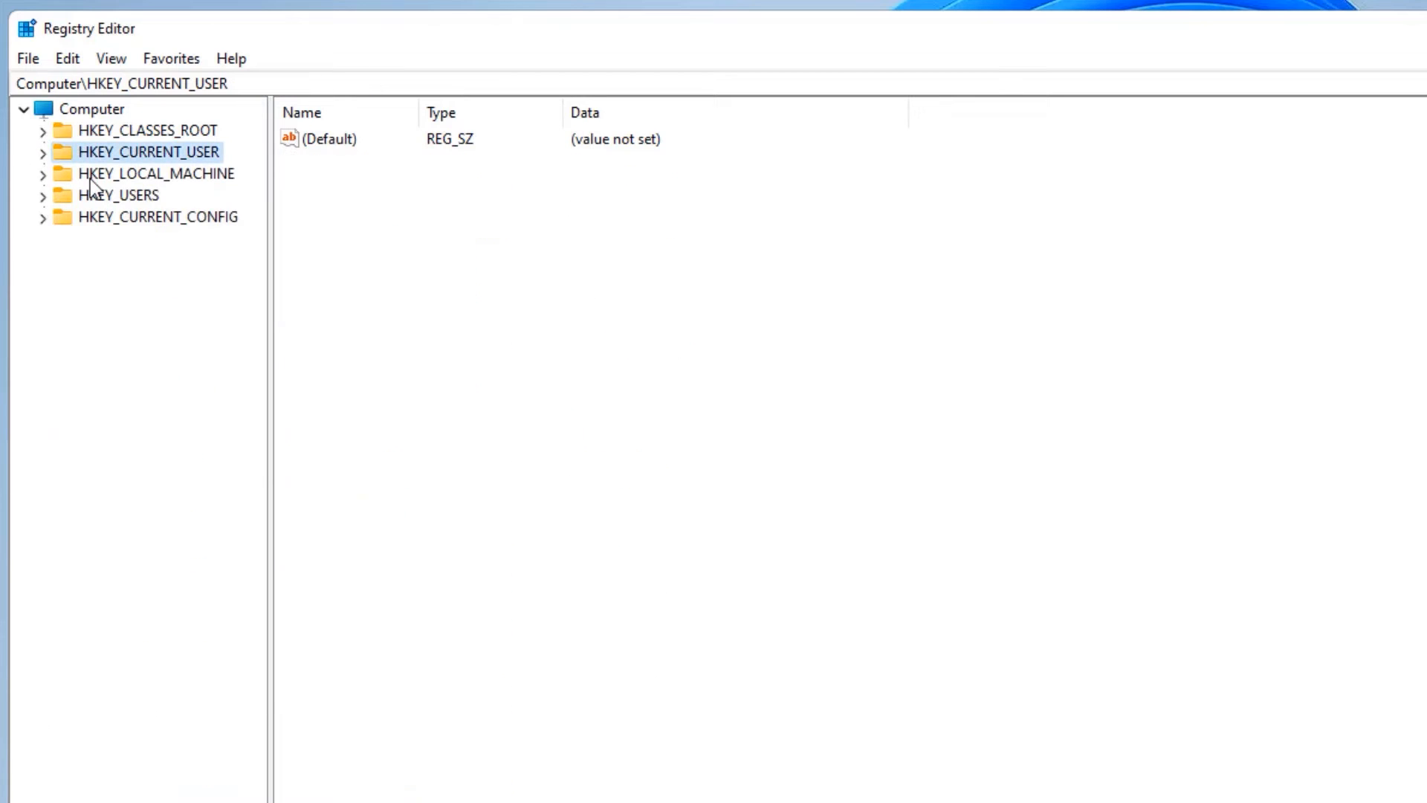
left_click(42, 174)
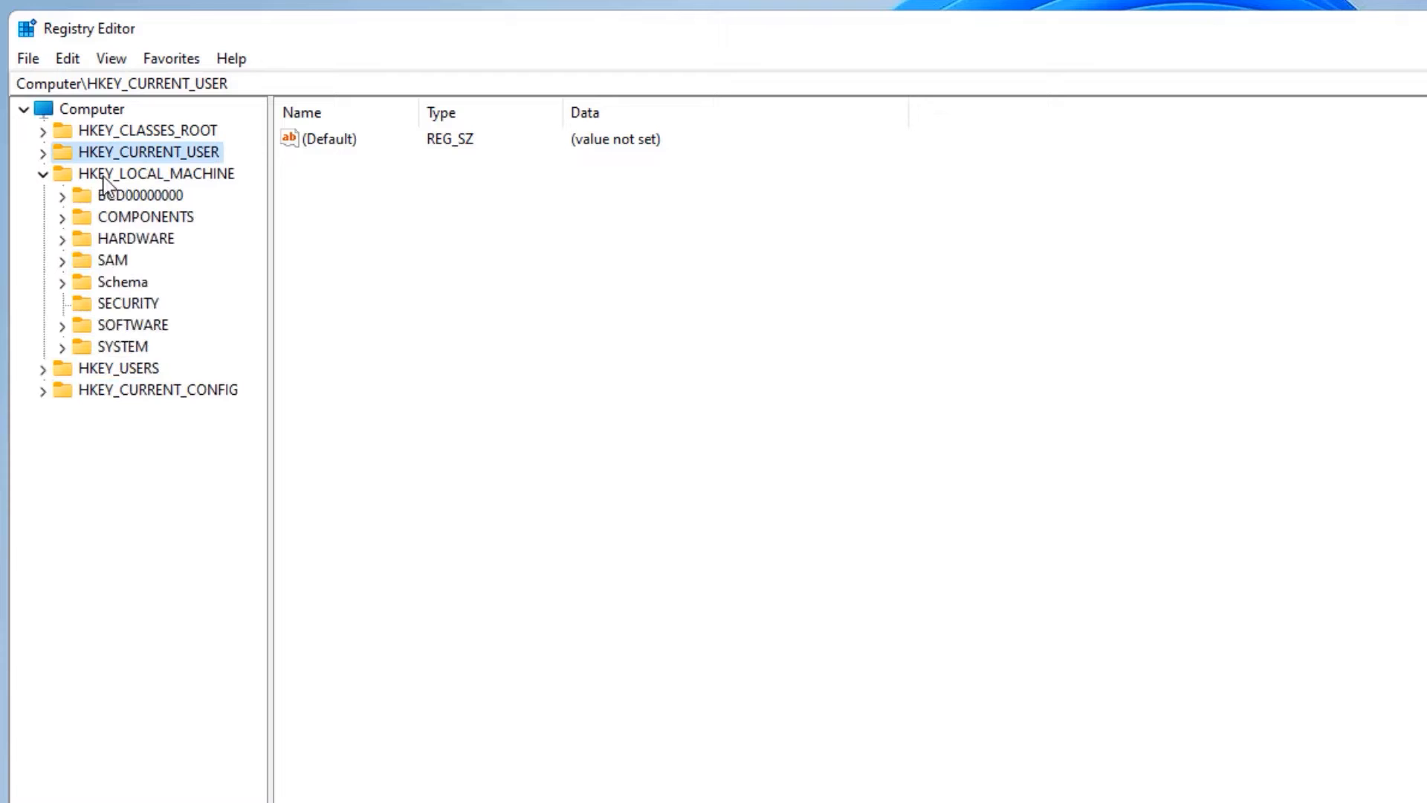
double_click(119, 327)
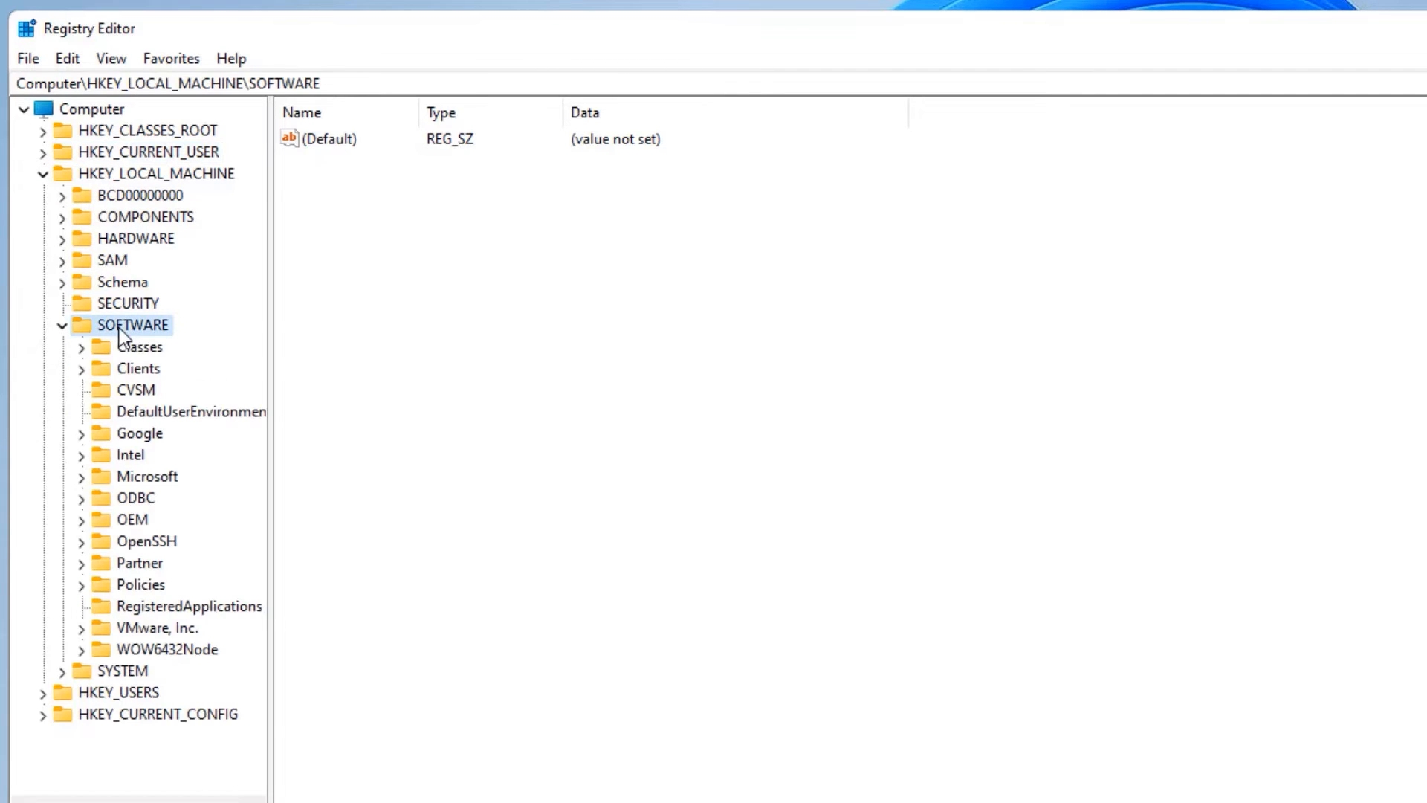
double_click(131, 478)
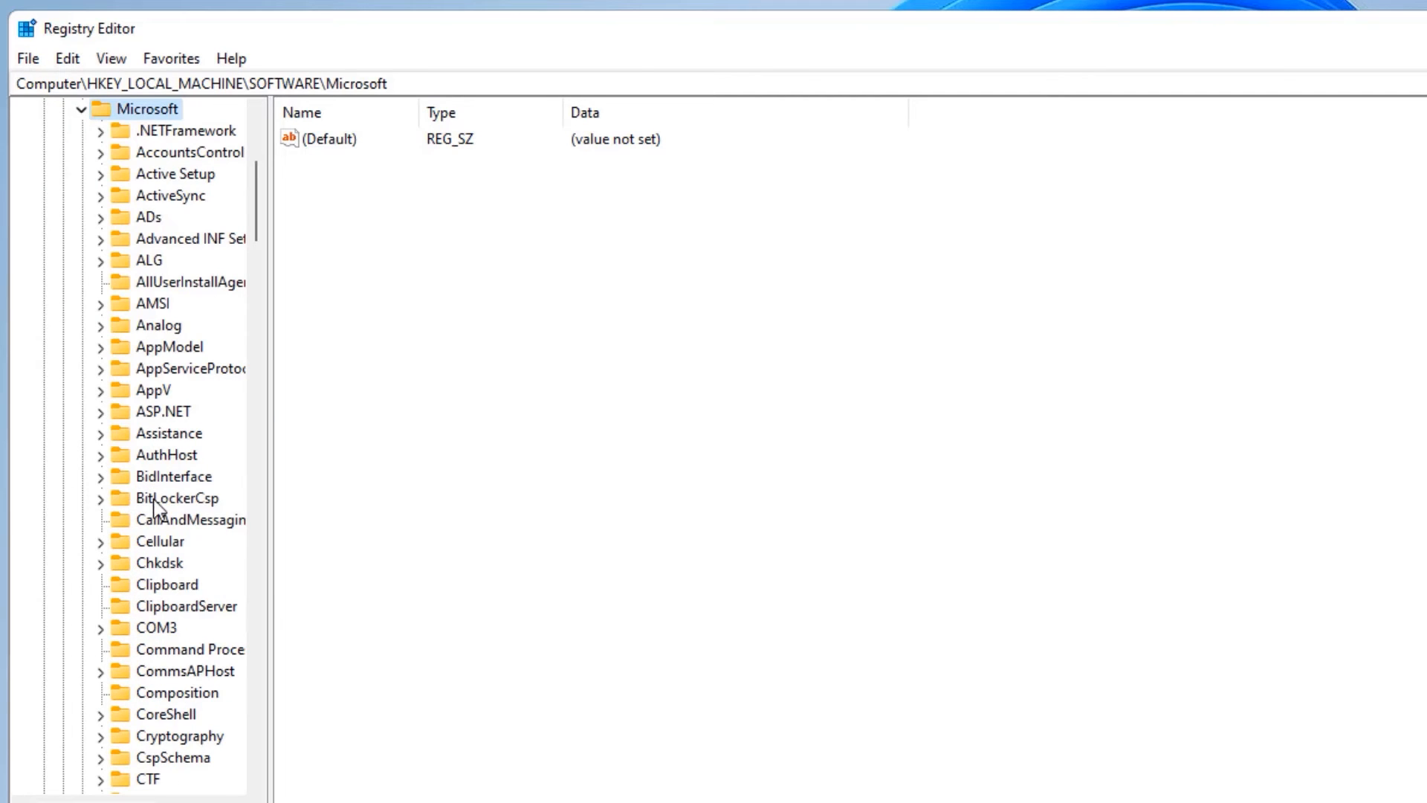
scroll(156, 509, "down", 1)
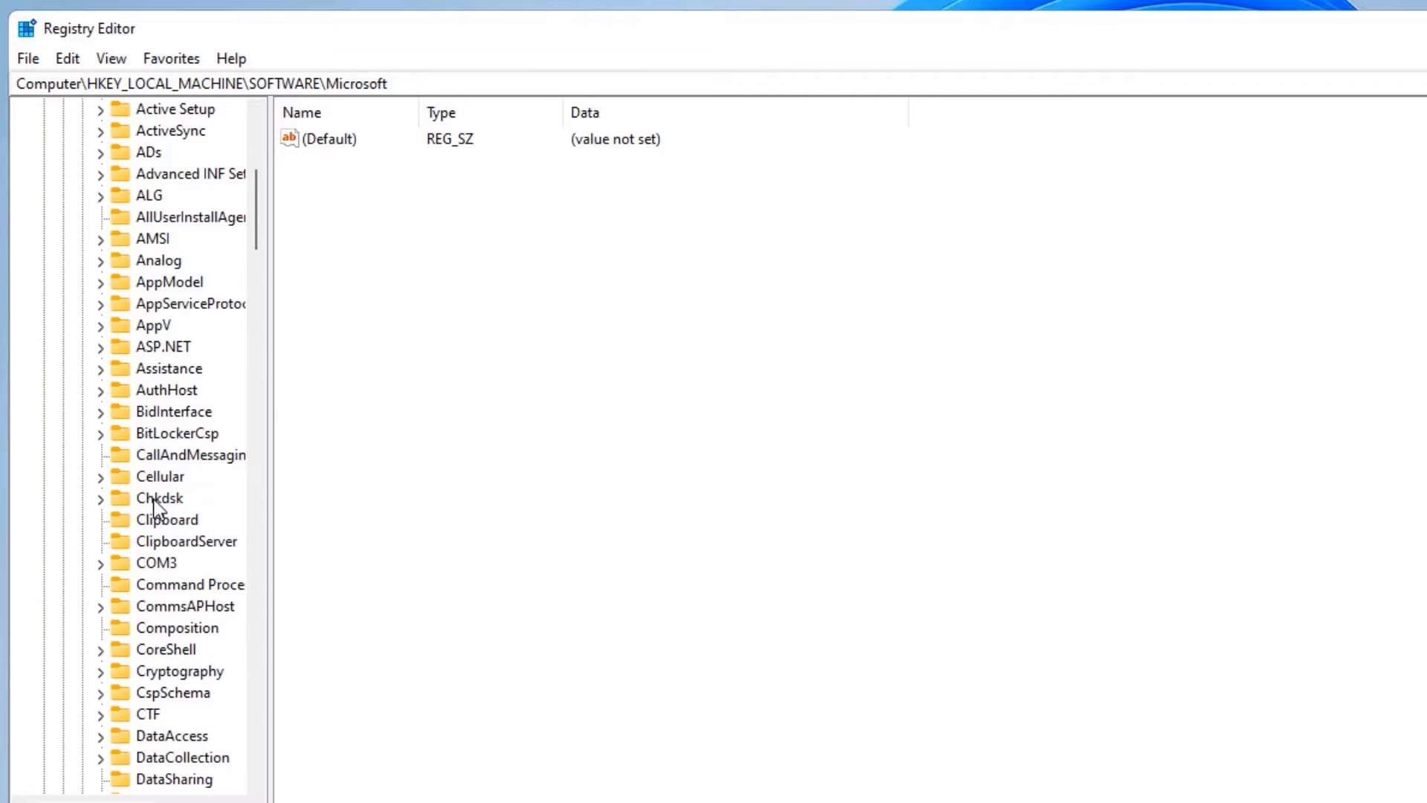
scroll(155, 507, "down", 20)
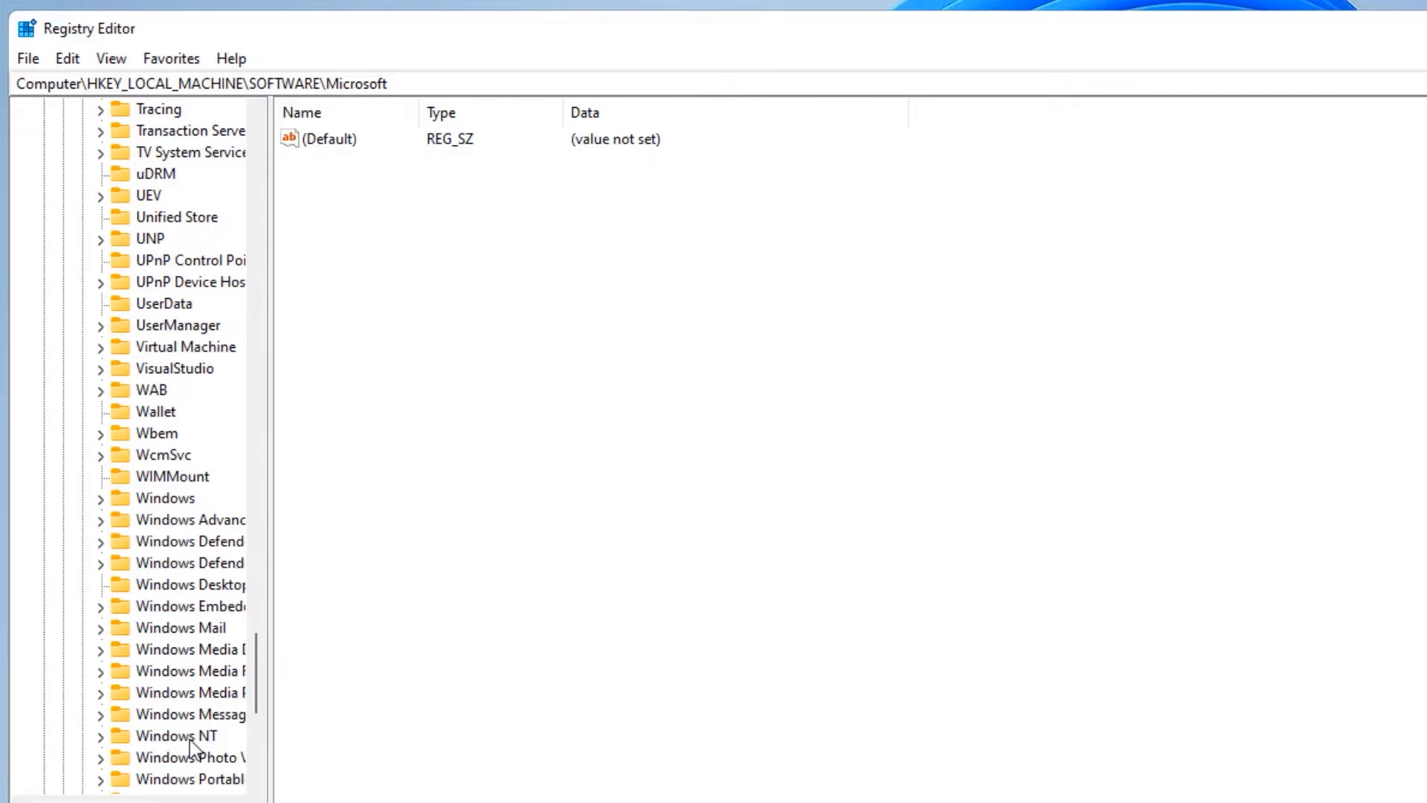
double_click(190, 738)
scroll(190, 747, "down", 2)
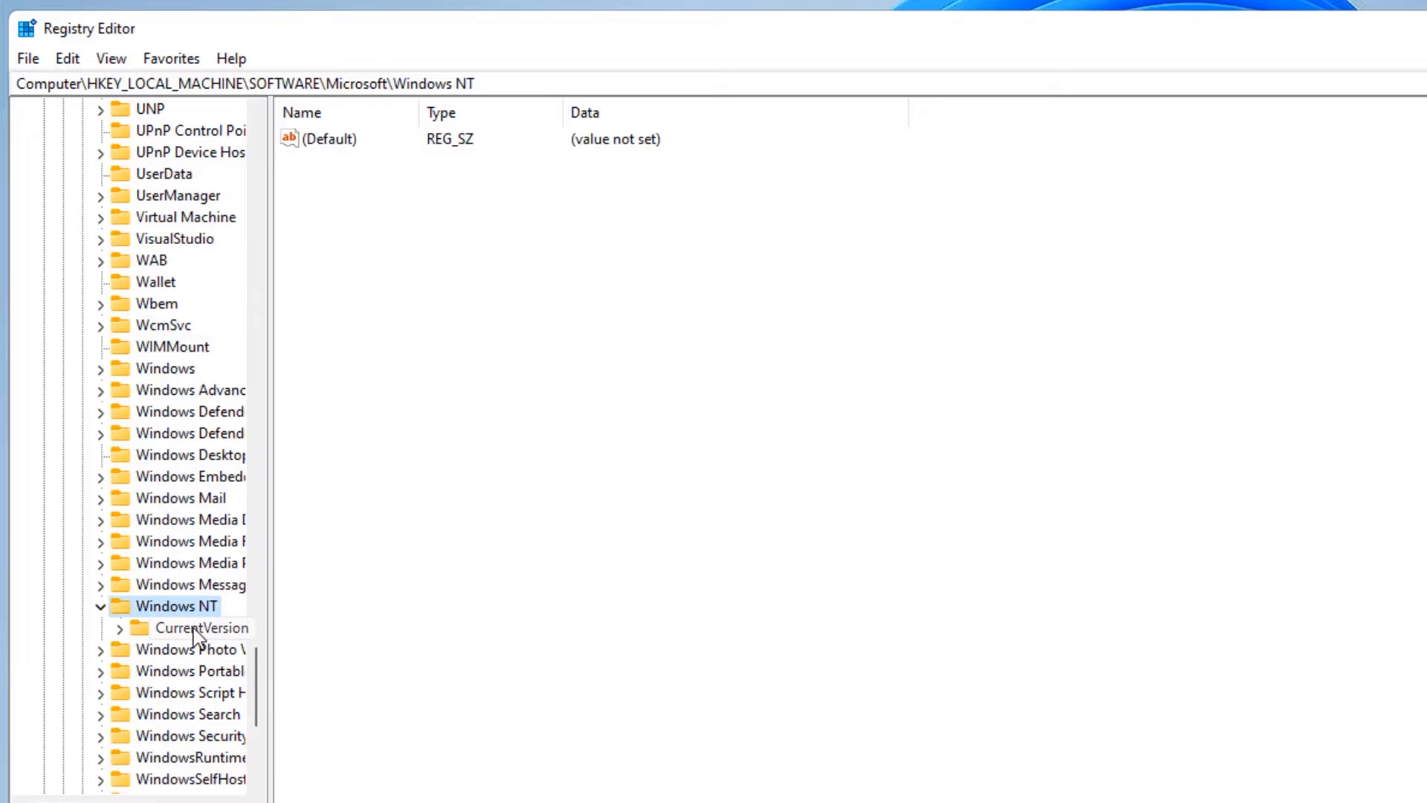
double_click(194, 627)
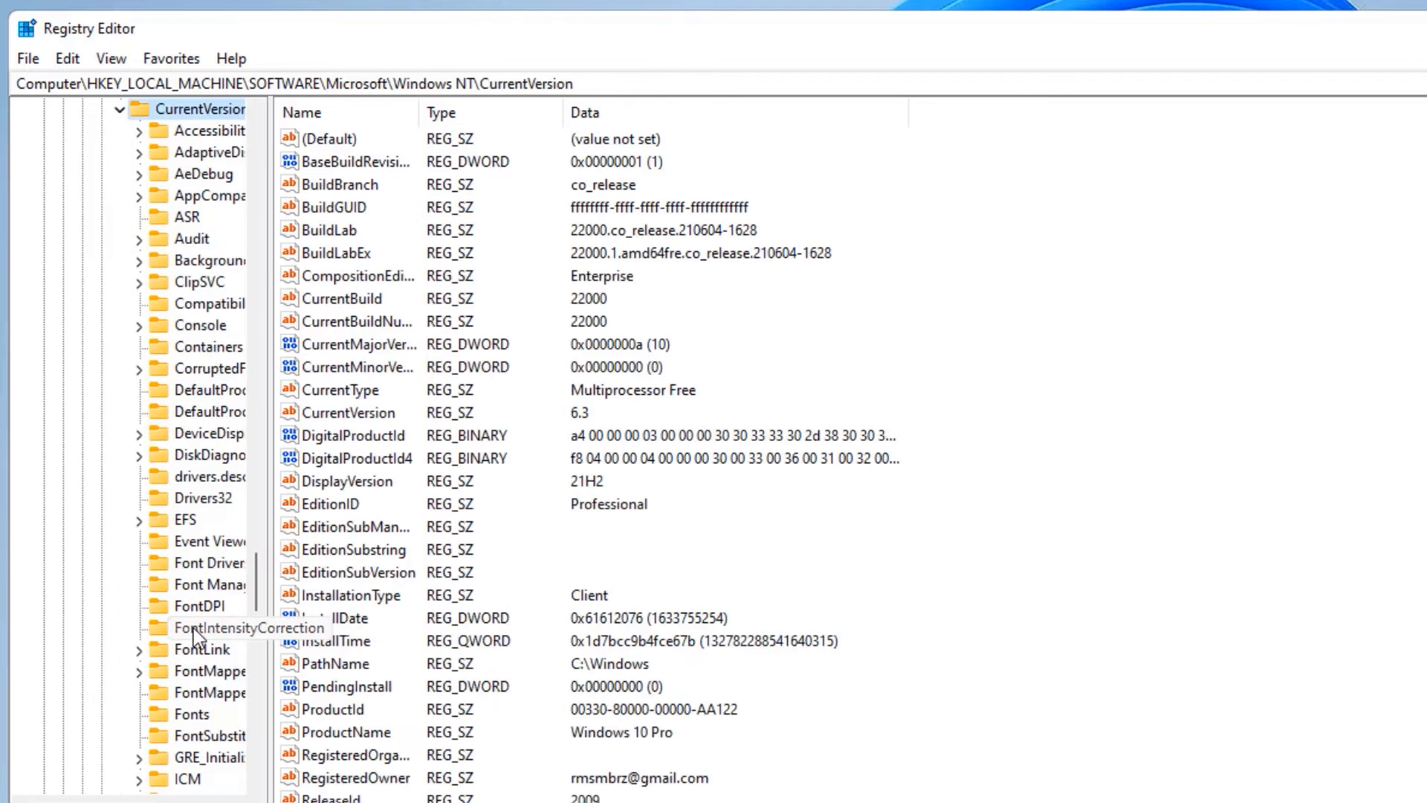
Step: Widen the key tree and open the Multimedia\SystemProfile key under CurrentVersion, with the value name column widened to show full names
left_click_drag(280, 403, 421, 388)
scroll(194, 157, "up", 1)
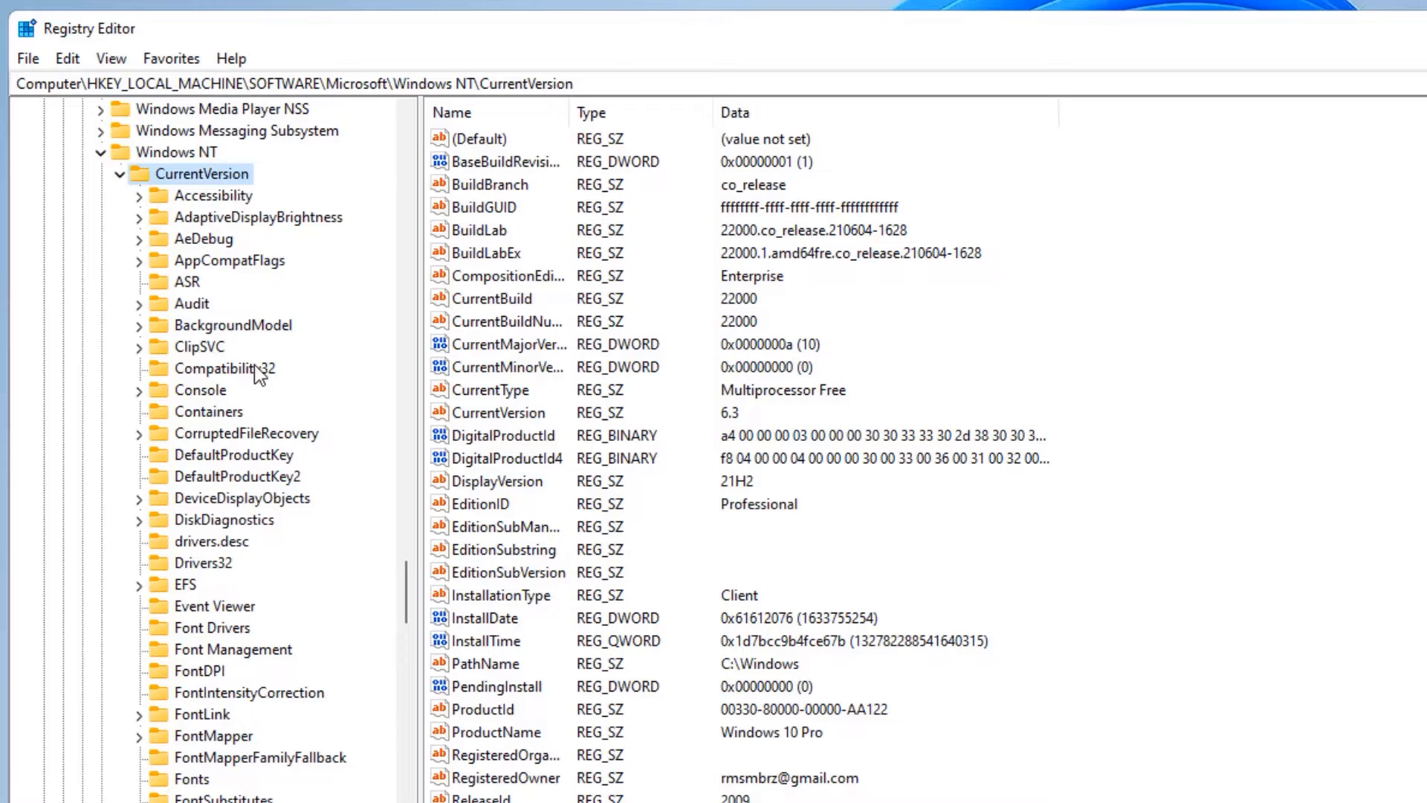
scroll(257, 368, "down", 6)
double_click(212, 692)
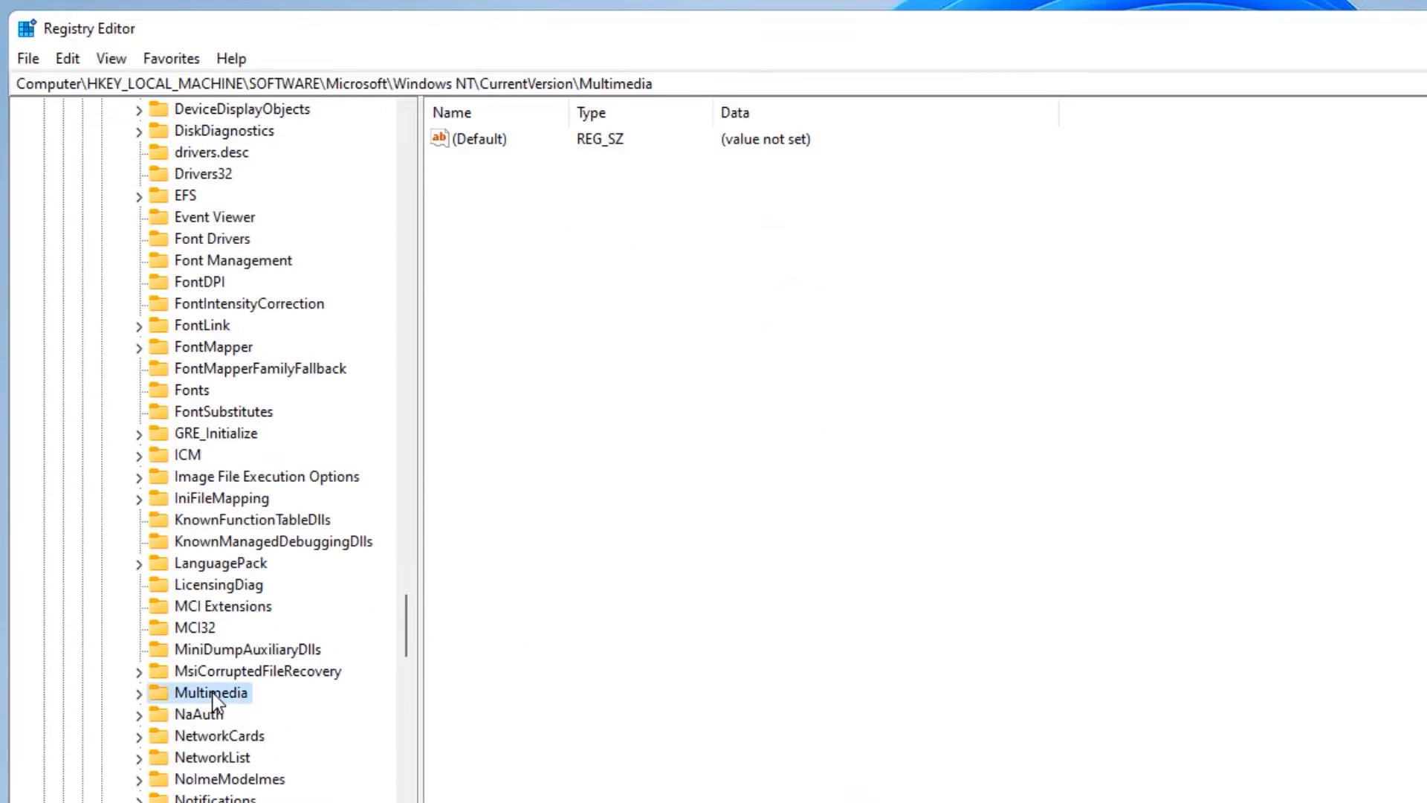
scroll(253, 672, "down", 1)
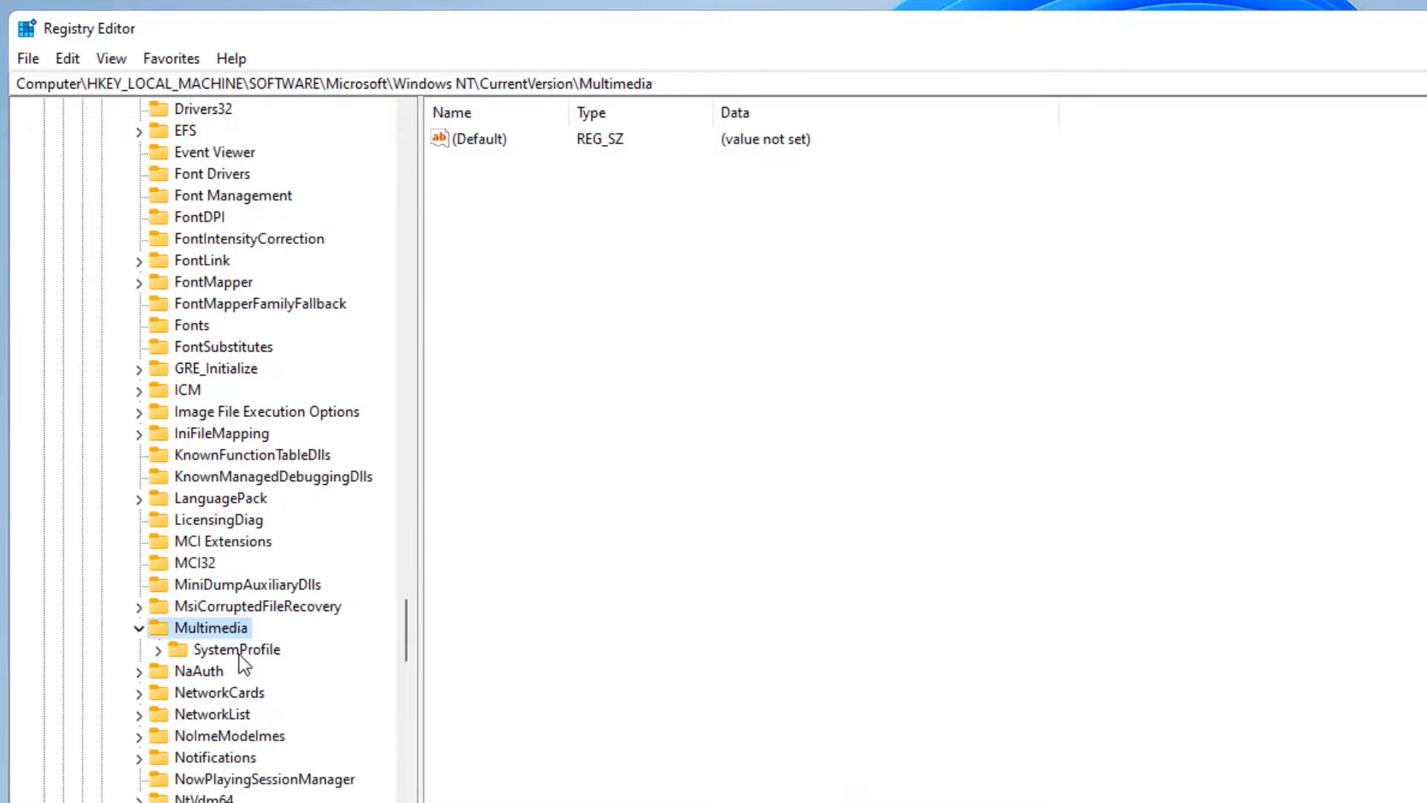
double_click(239, 651)
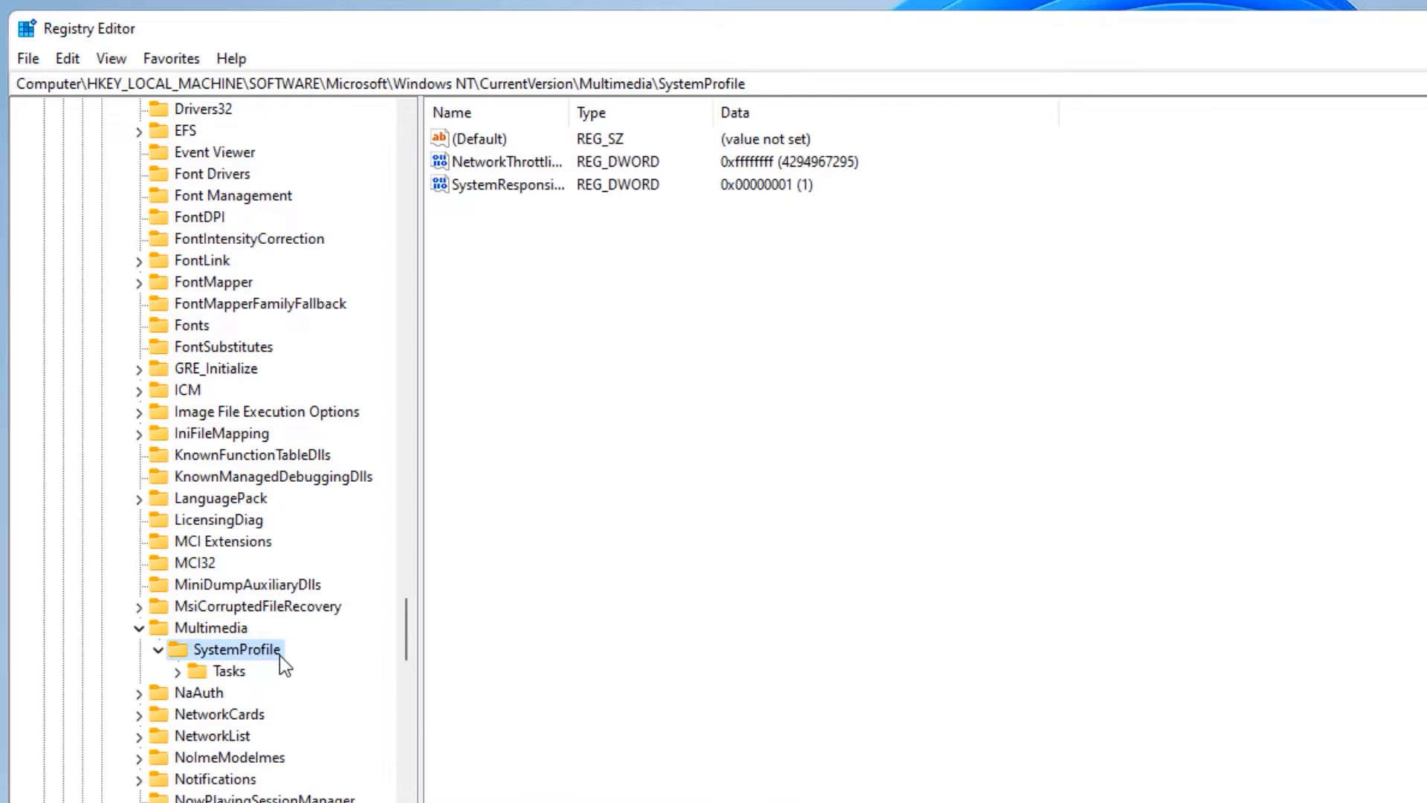
key("Tab")
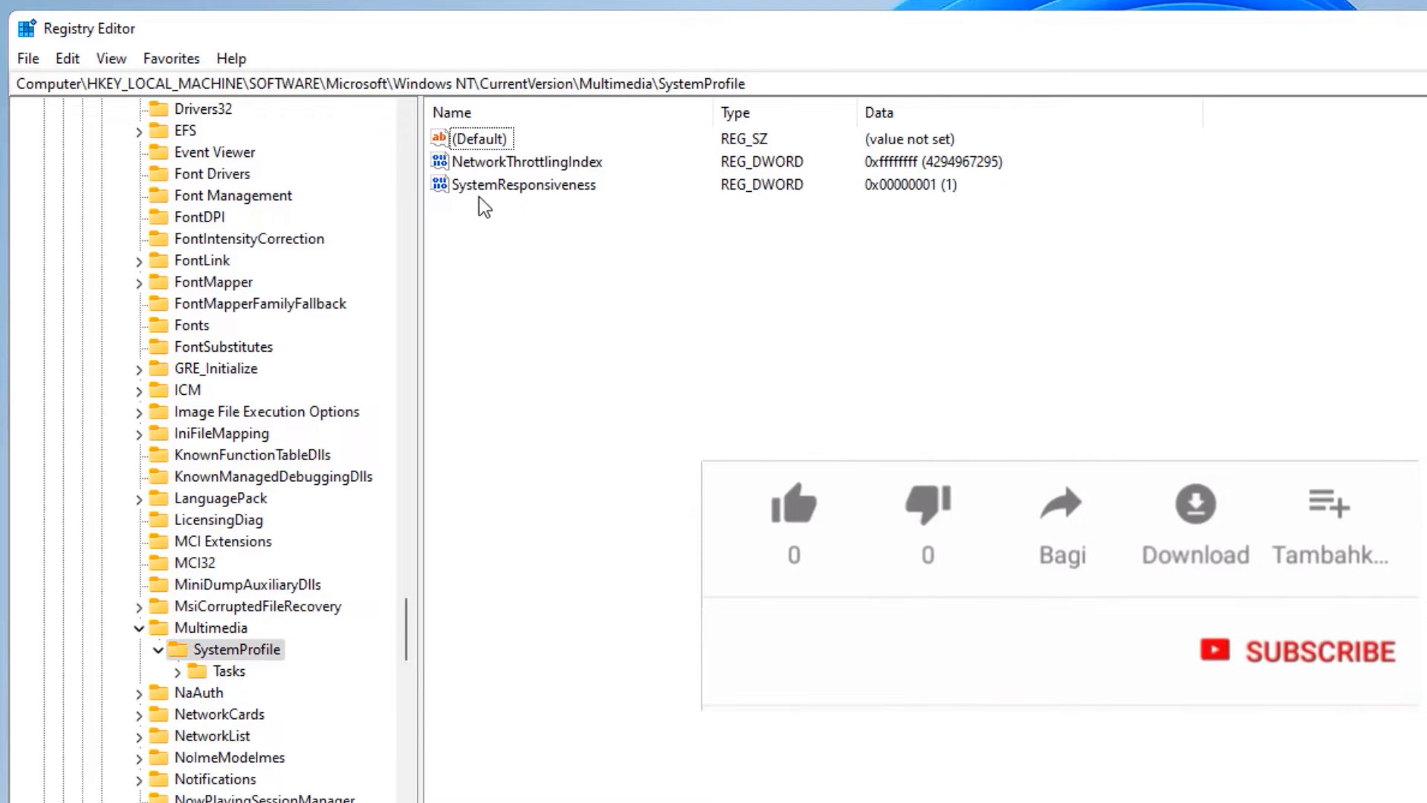
Step: Set the SystemResponsiveness value of the SystemProfile key to 0
double_click(553, 200)
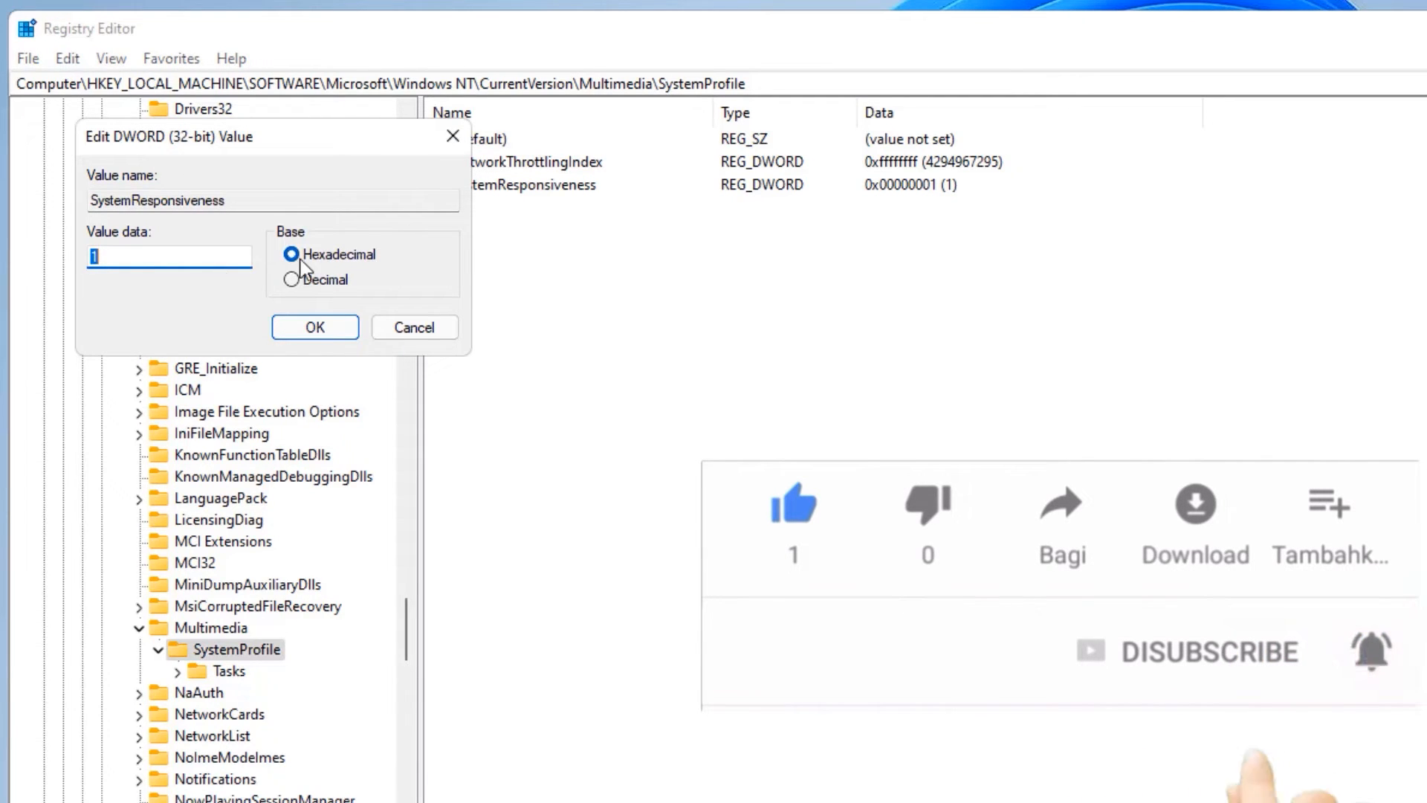
left_click(168, 266)
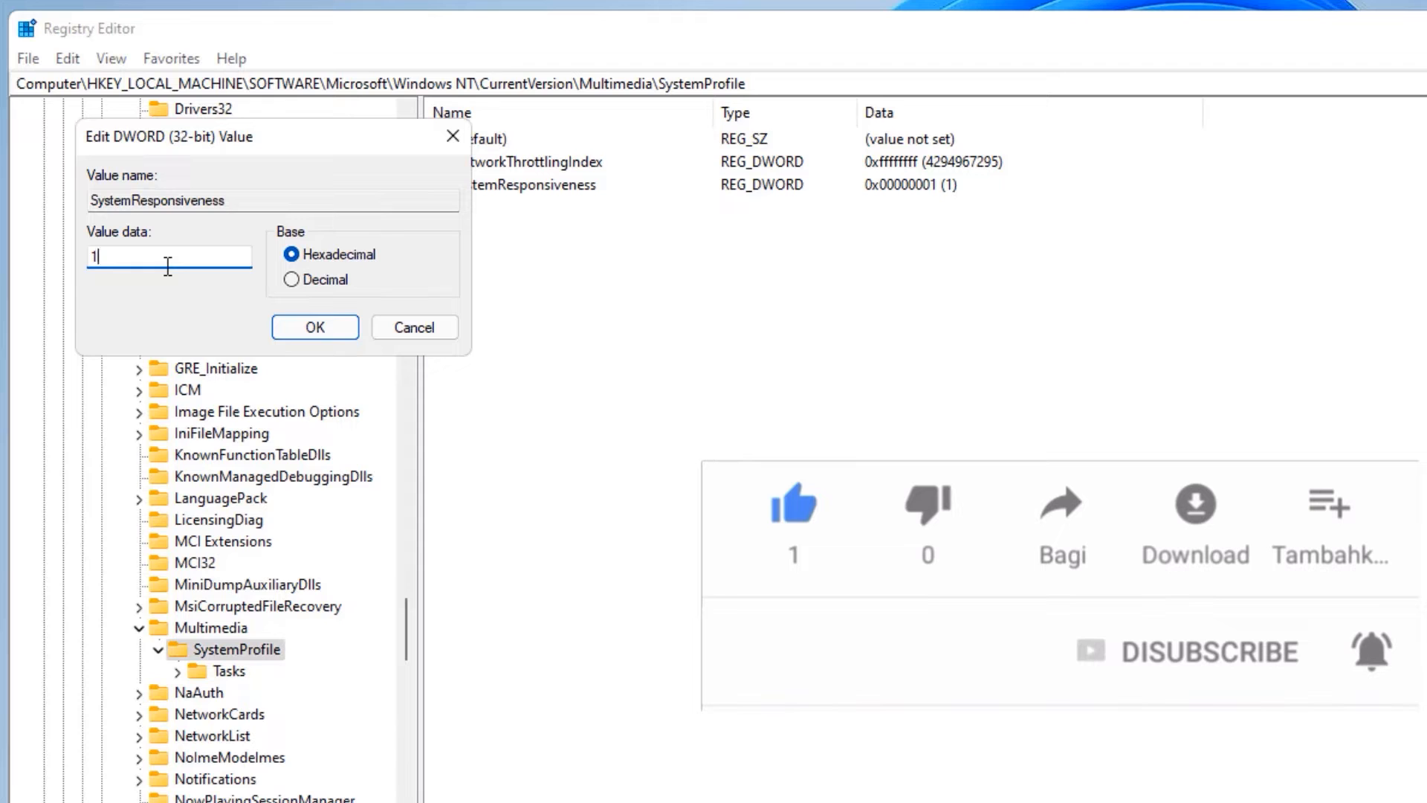
key("BackSpace")
type("0")
left_click(309, 337)
Step: Set the GPU Priority value under SystemProfile\Tasks\Games to 2 and close Registry Editor
scroll(248, 619, "down", 1)
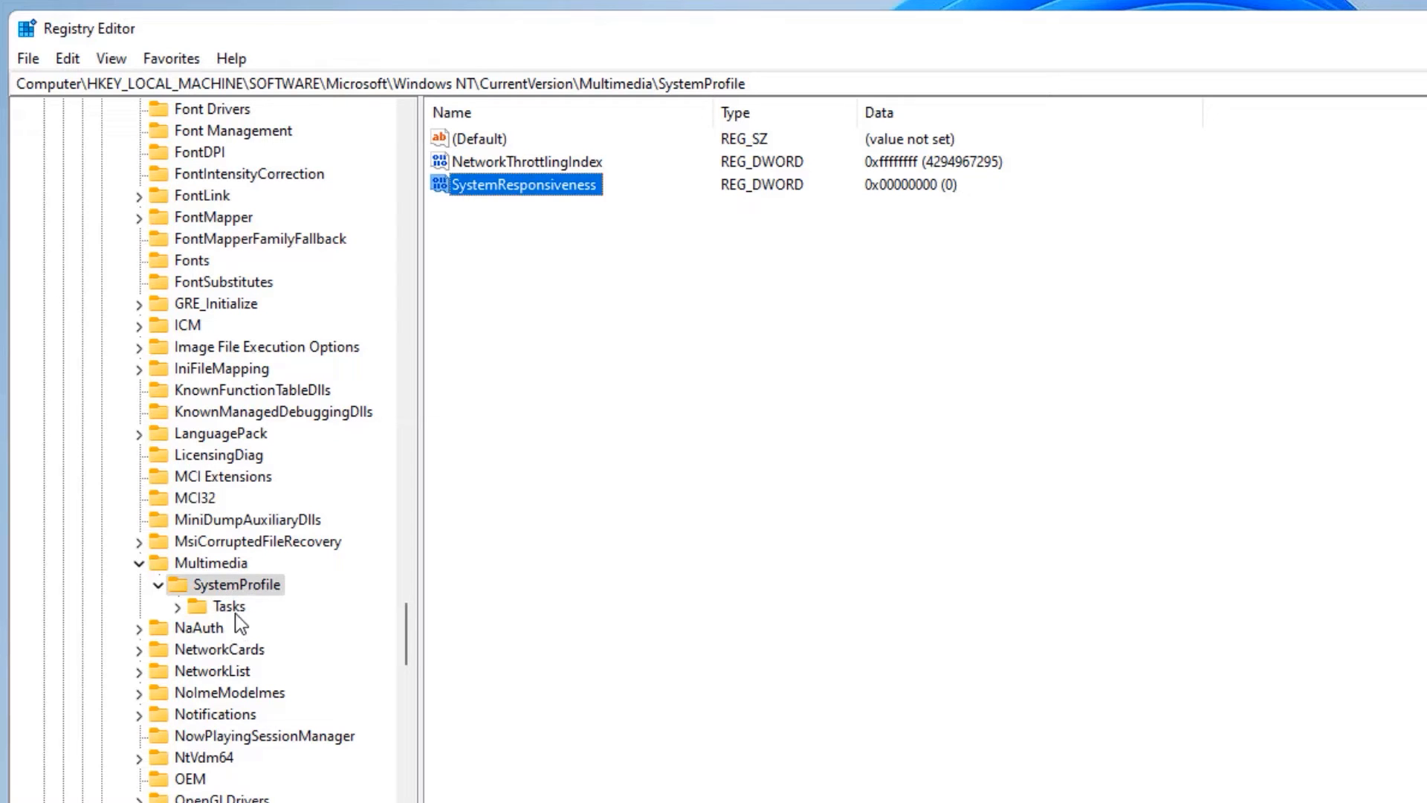
double_click(229, 607)
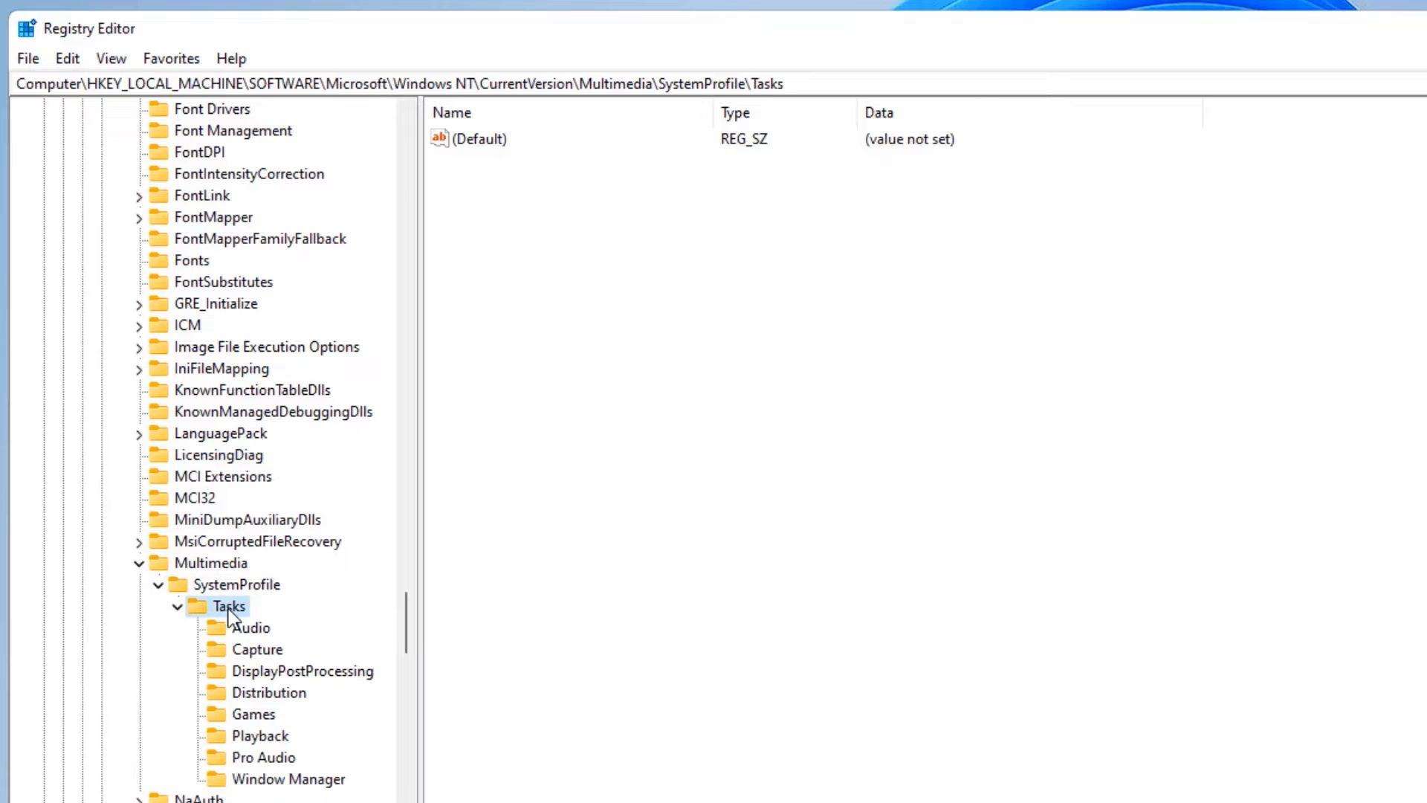
left_click(255, 715)
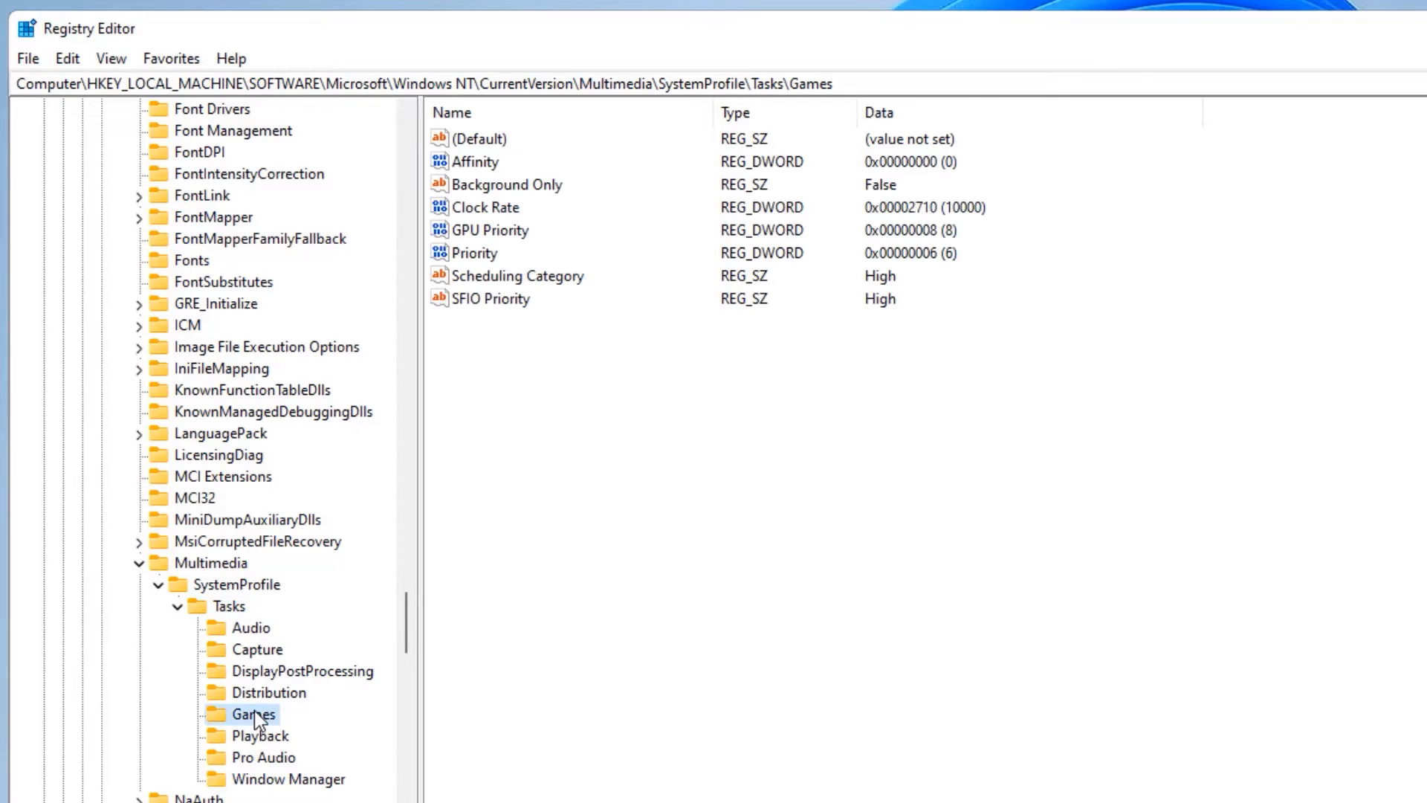
left_click(509, 238)
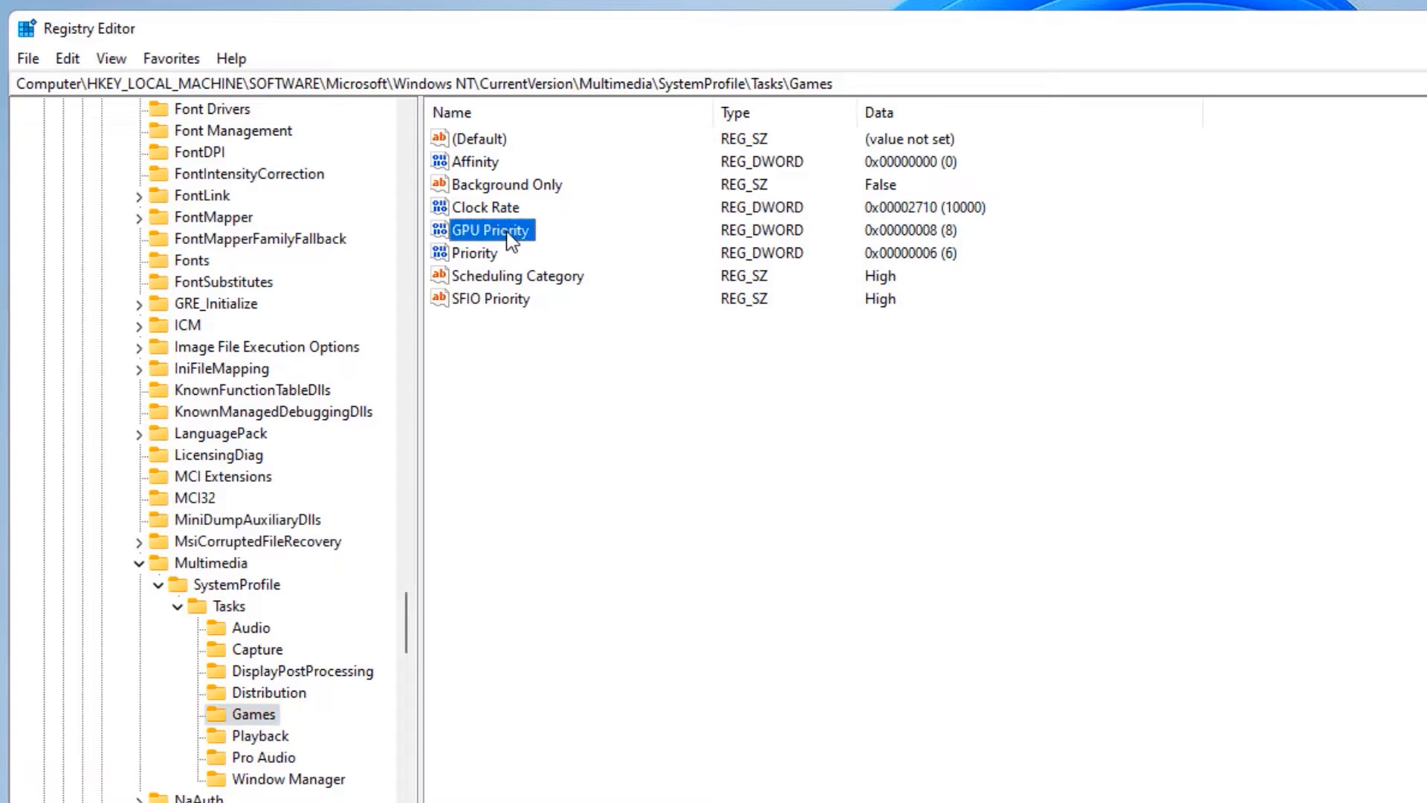
double_click(510, 232)
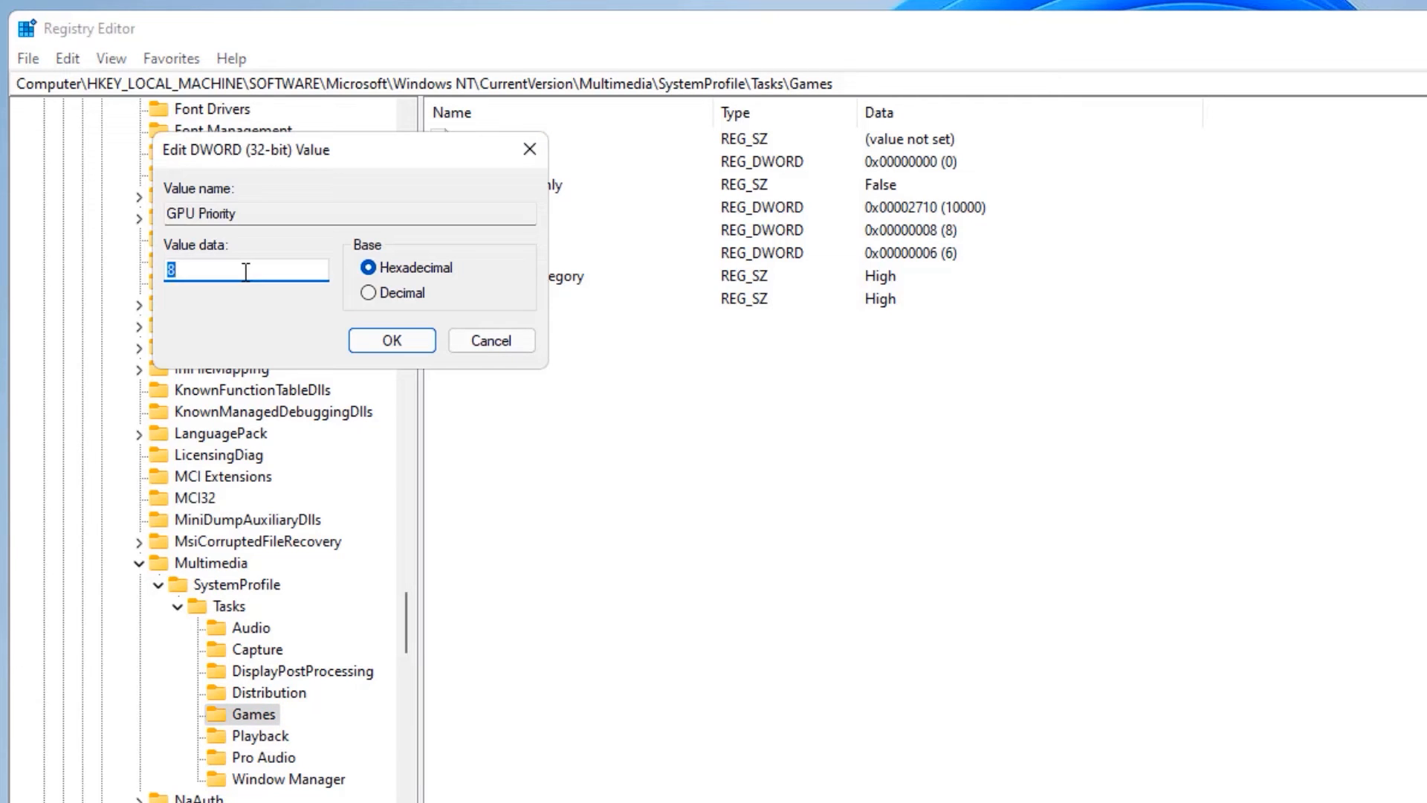
type("2")
left_click(374, 344)
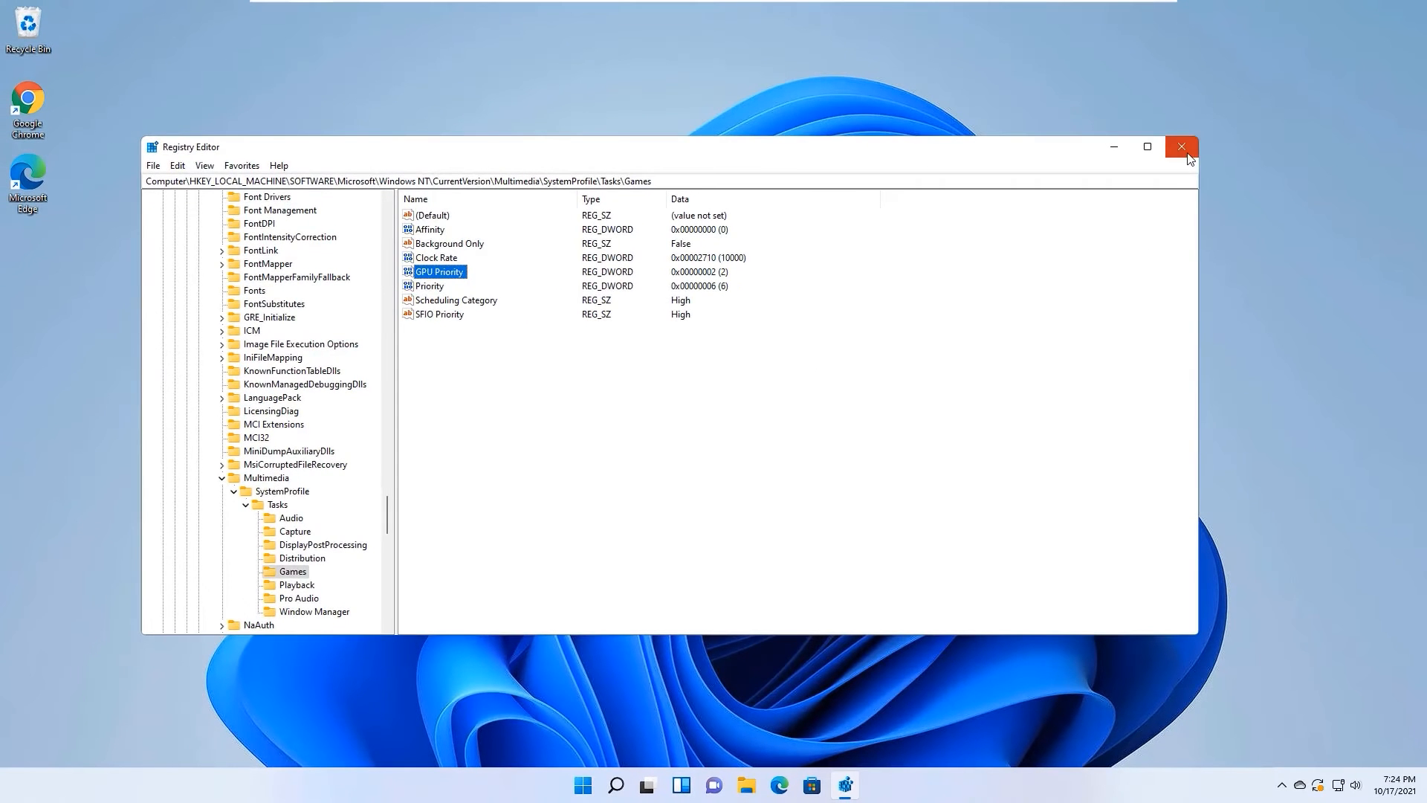
left_click(1188, 154)
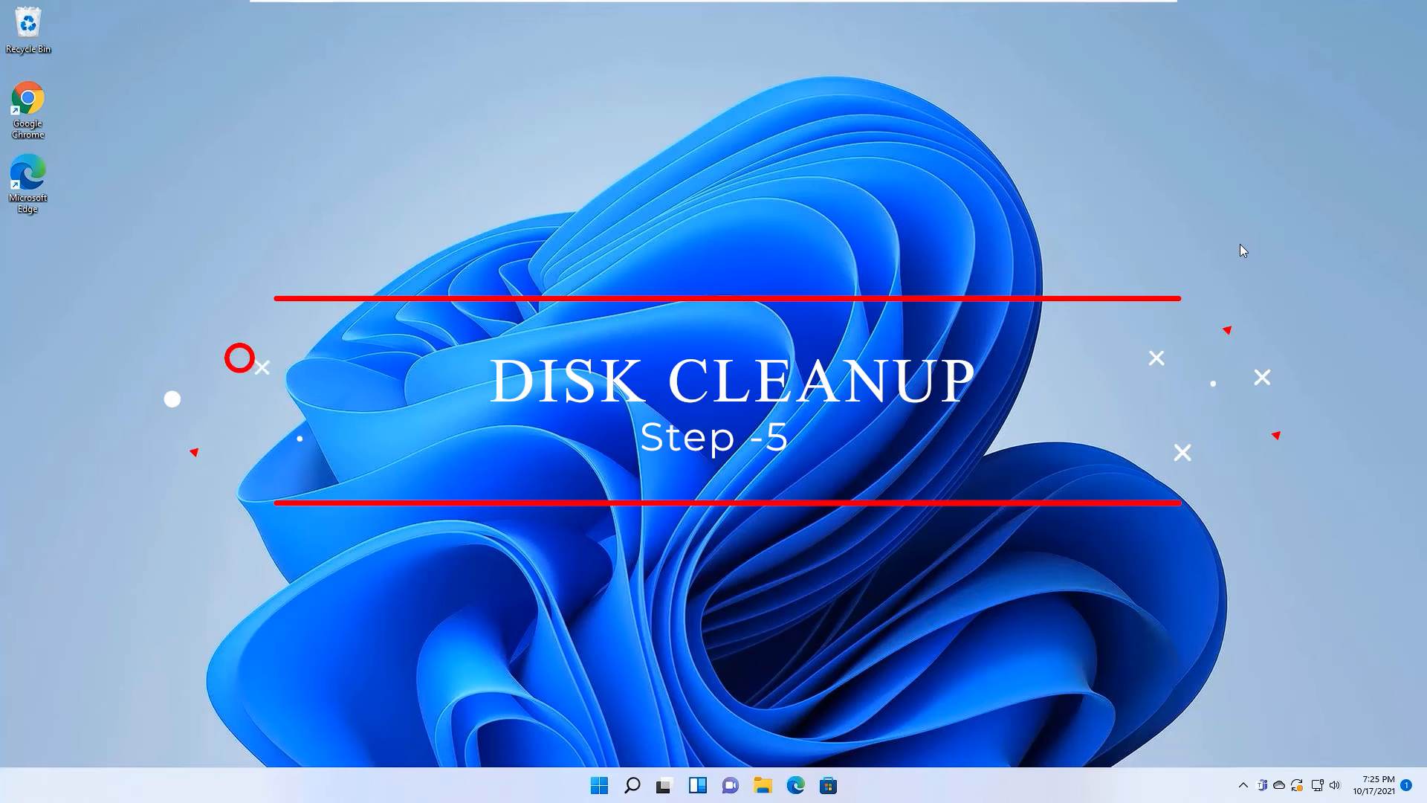
Step: Start Disk Cleanup for Local Disk (C:) from the drive's properties in File Explorer
key("super+e")
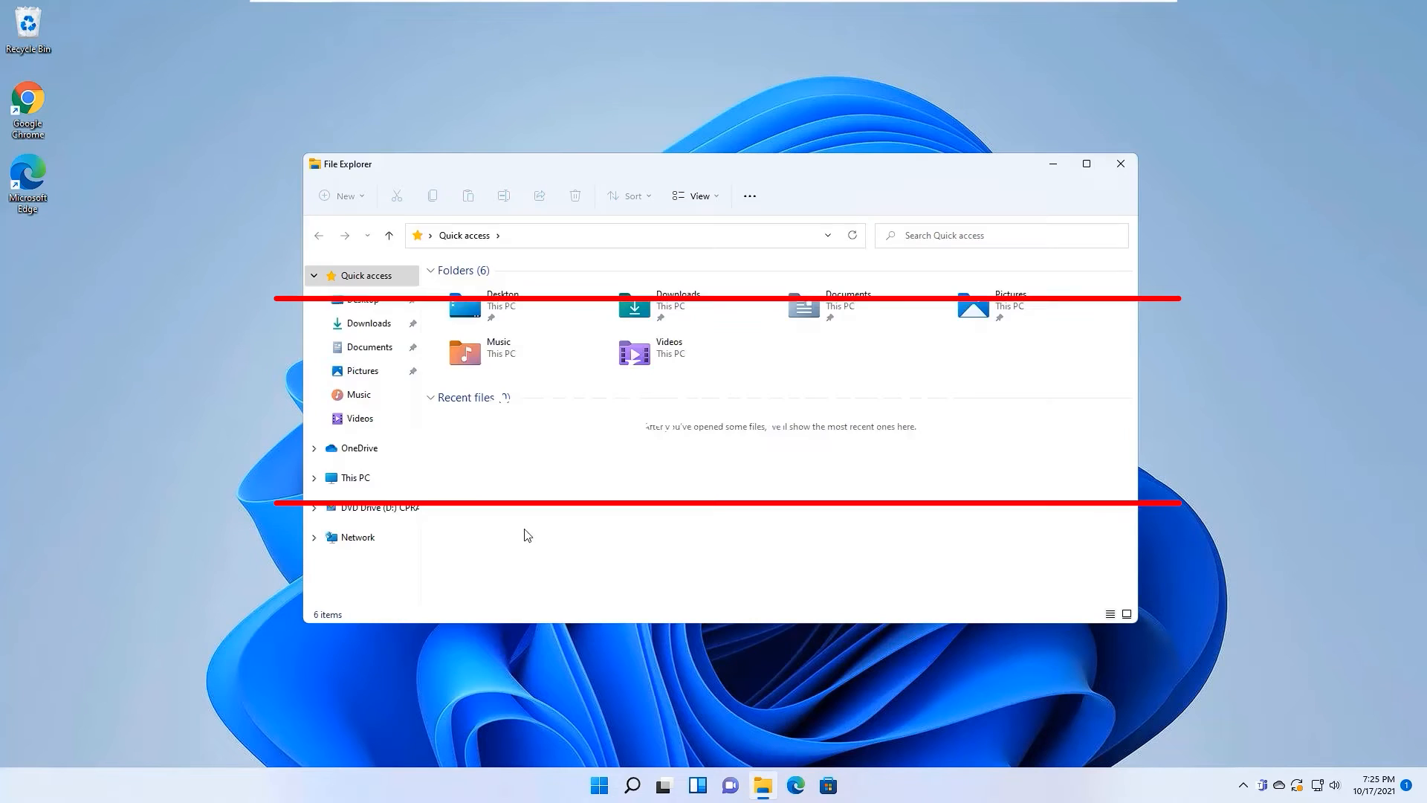
left_click(376, 482)
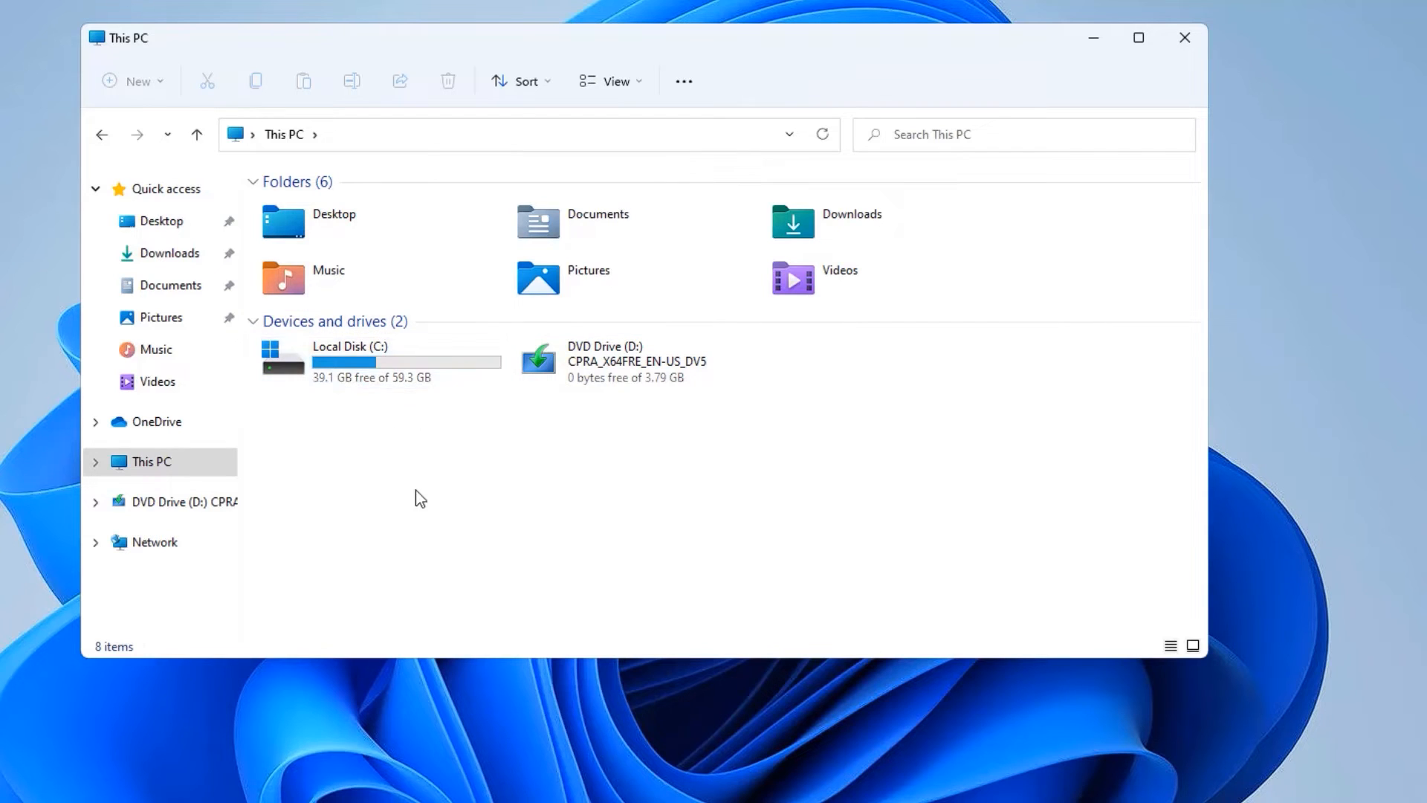
right_click(411, 370)
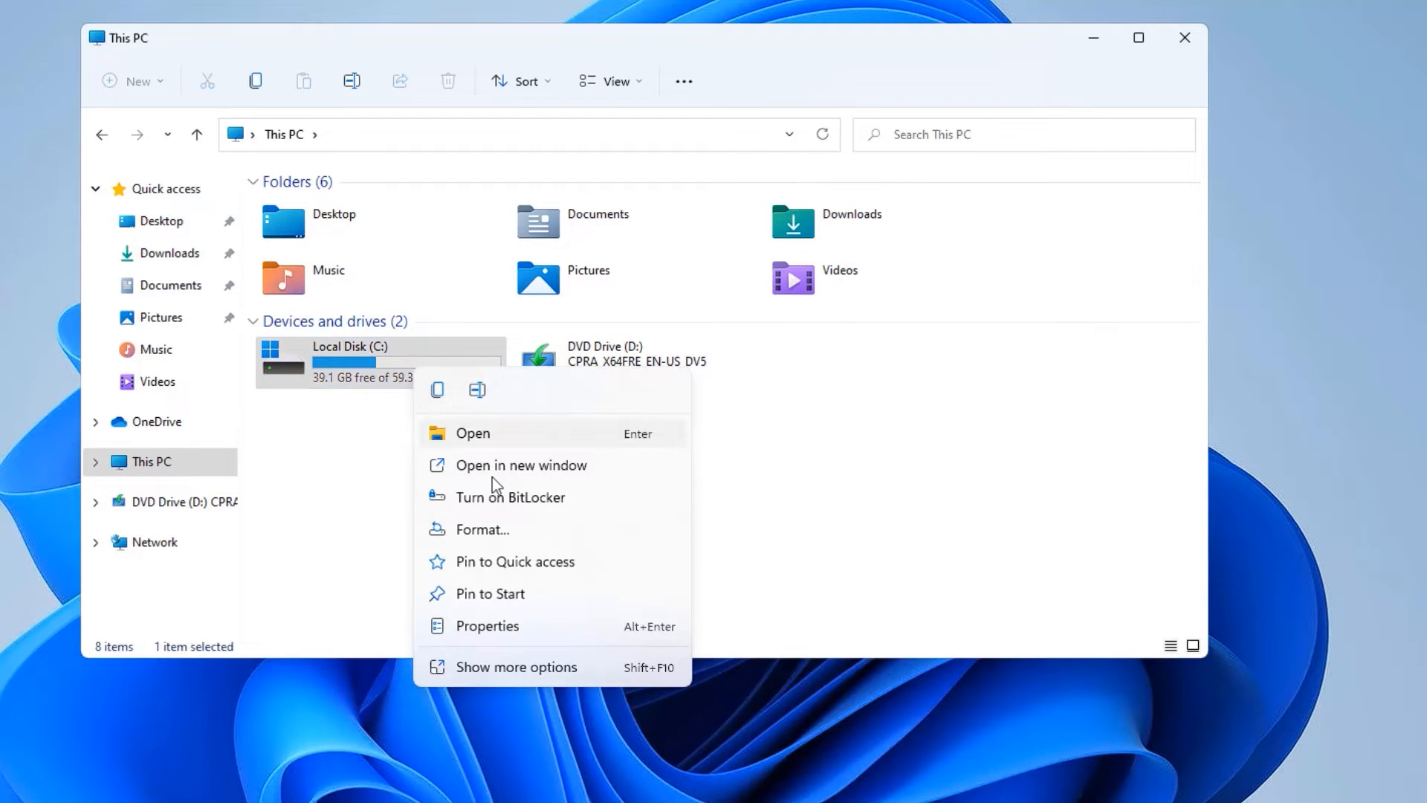
left_click(510, 627)
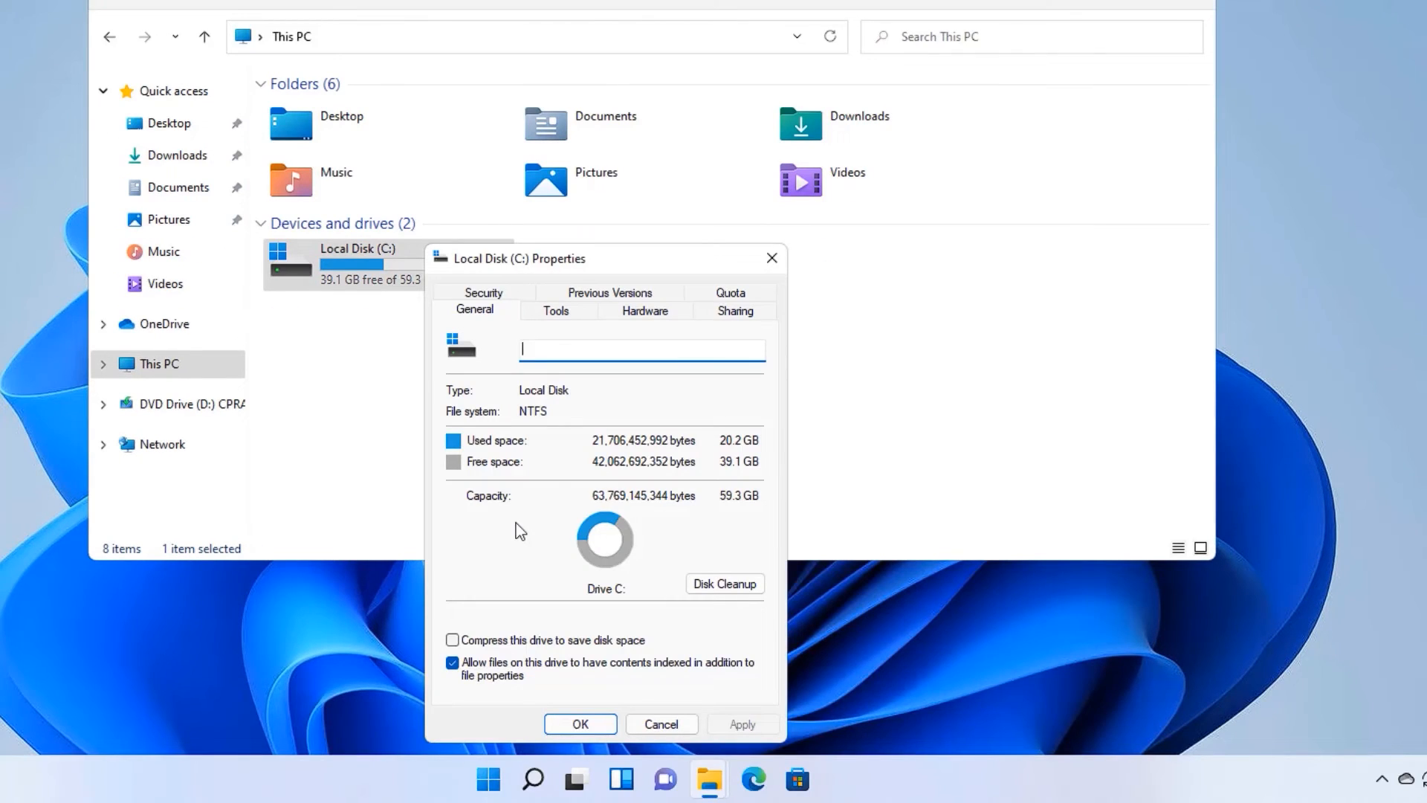
left_click(725, 585)
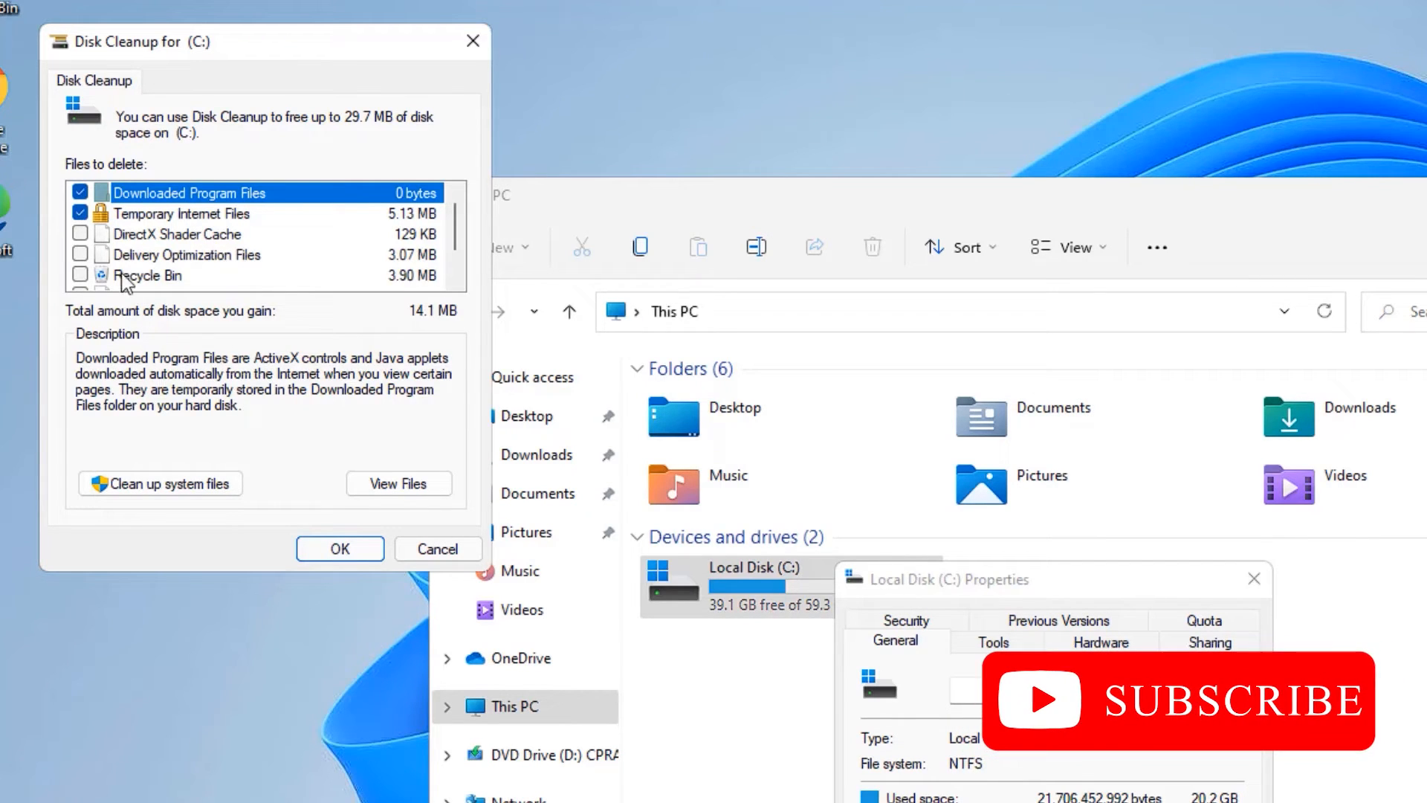
Step: Mark DirectX Shader Cache, Delivery Optimization Files, Recycle Bin and Temporary files for deletion, and extend the cleanup to system files
left_click(80, 234)
left_click(80, 255)
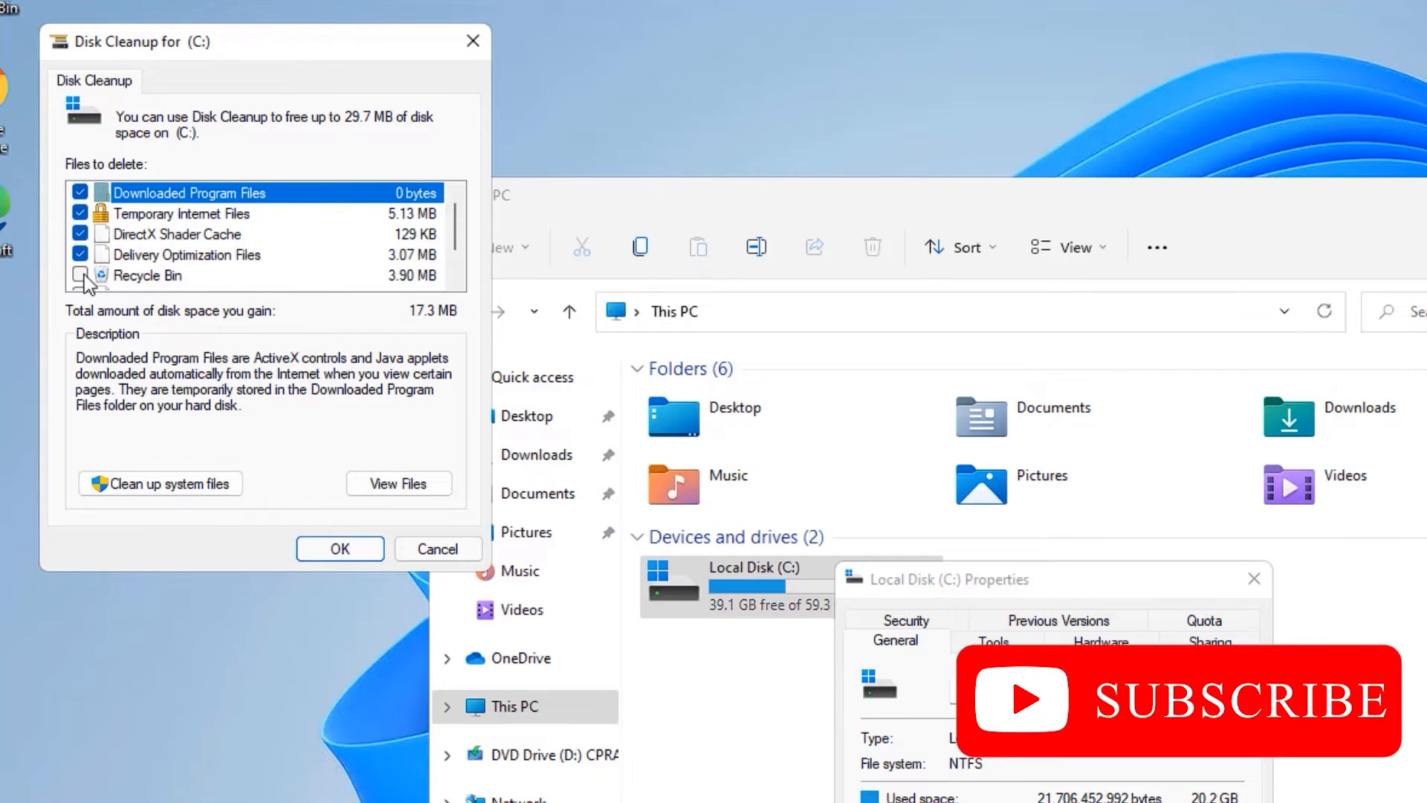
left_click(80, 275)
scroll(86, 281, "down", 1)
left_click(81, 255)
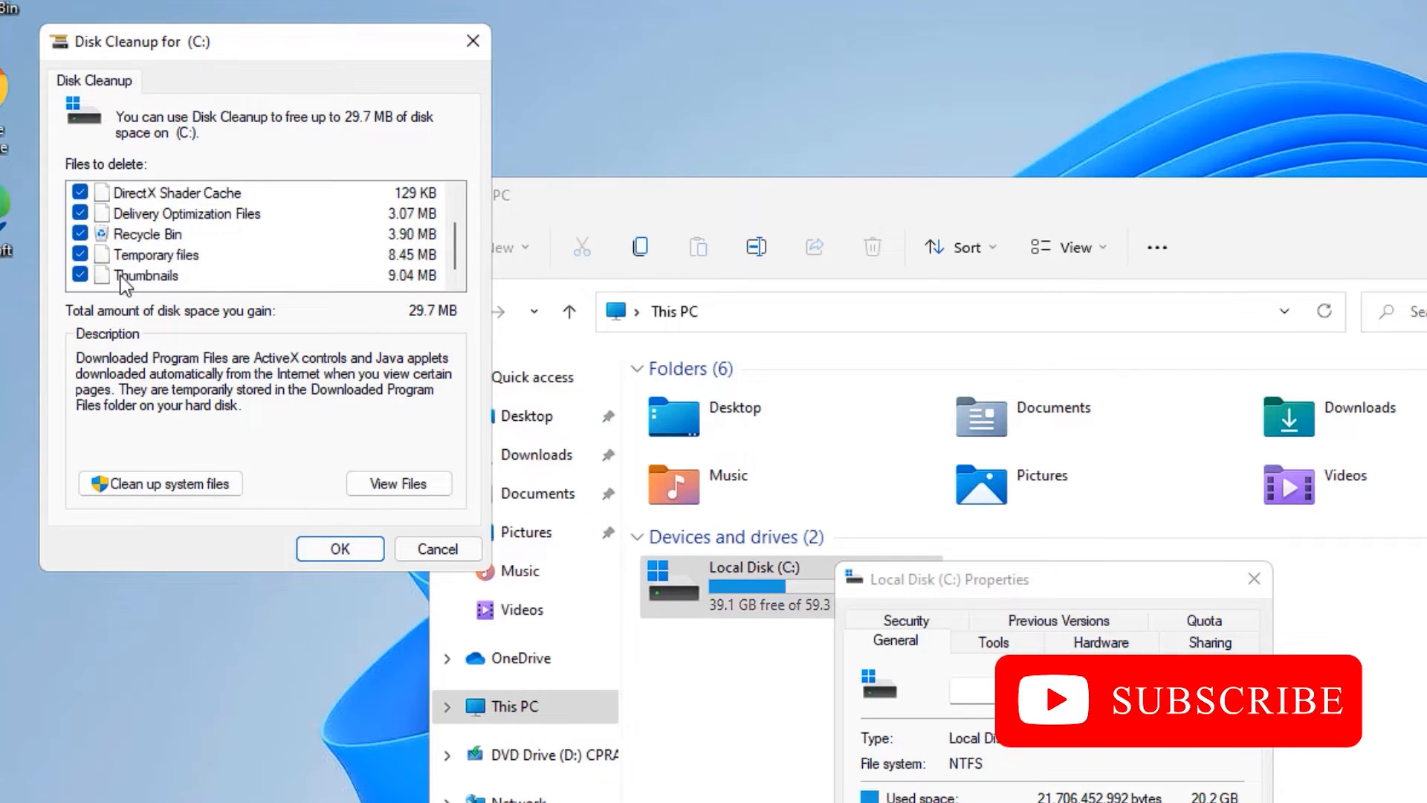
scroll(125, 284, "up", 1)
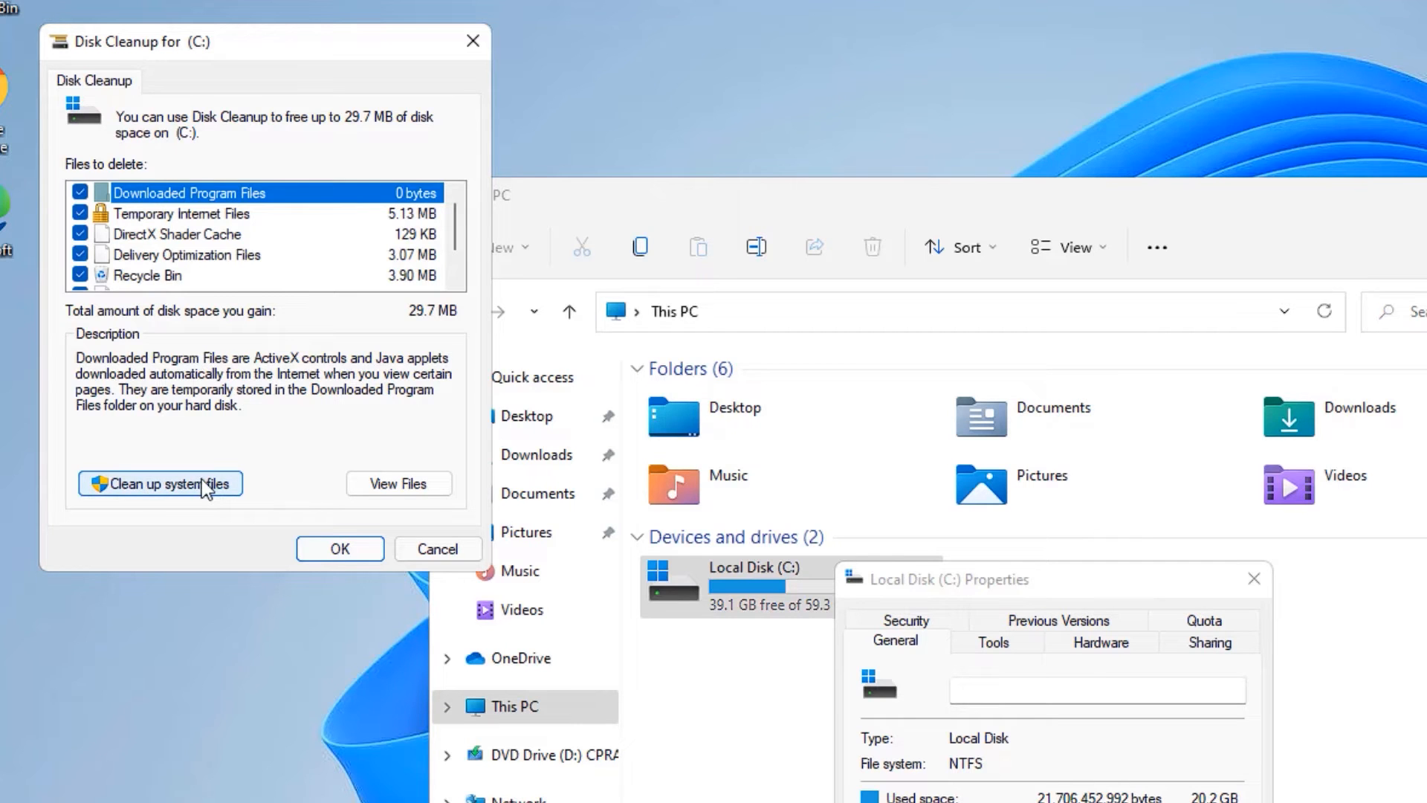
left_click(206, 484)
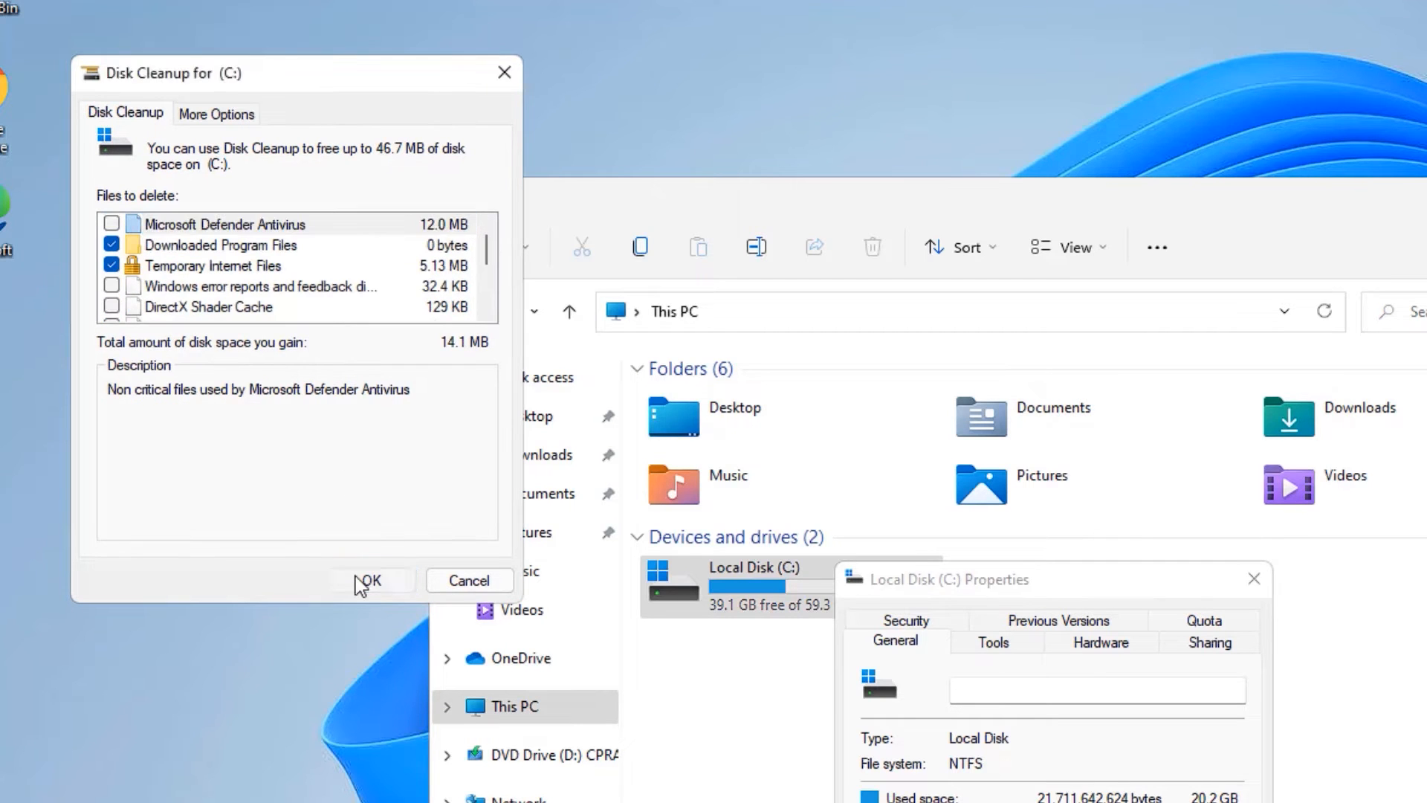
Step: Run the C: disk cleanup, permanently deleting the marked files, and close the This PC window
left_click(361, 580)
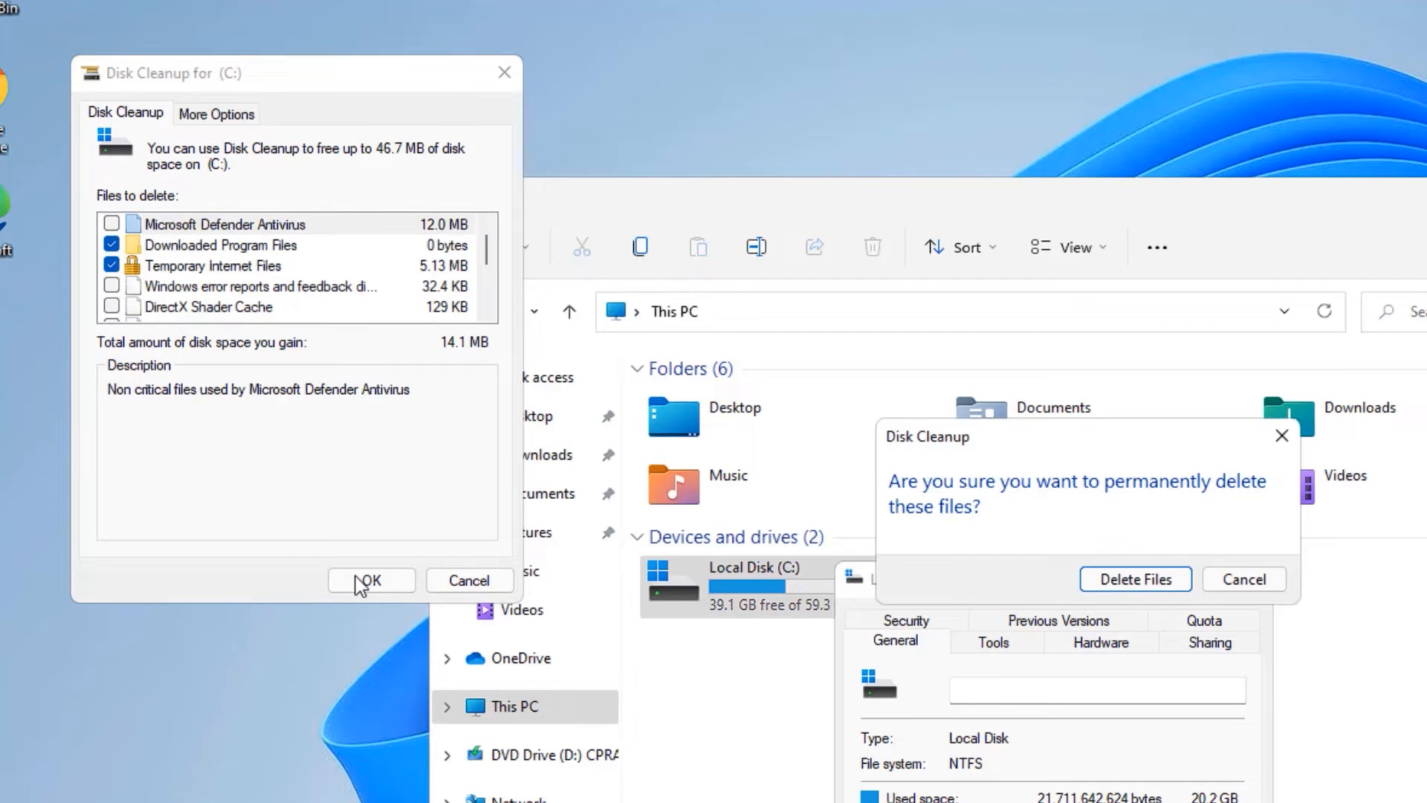
left_click(1146, 585)
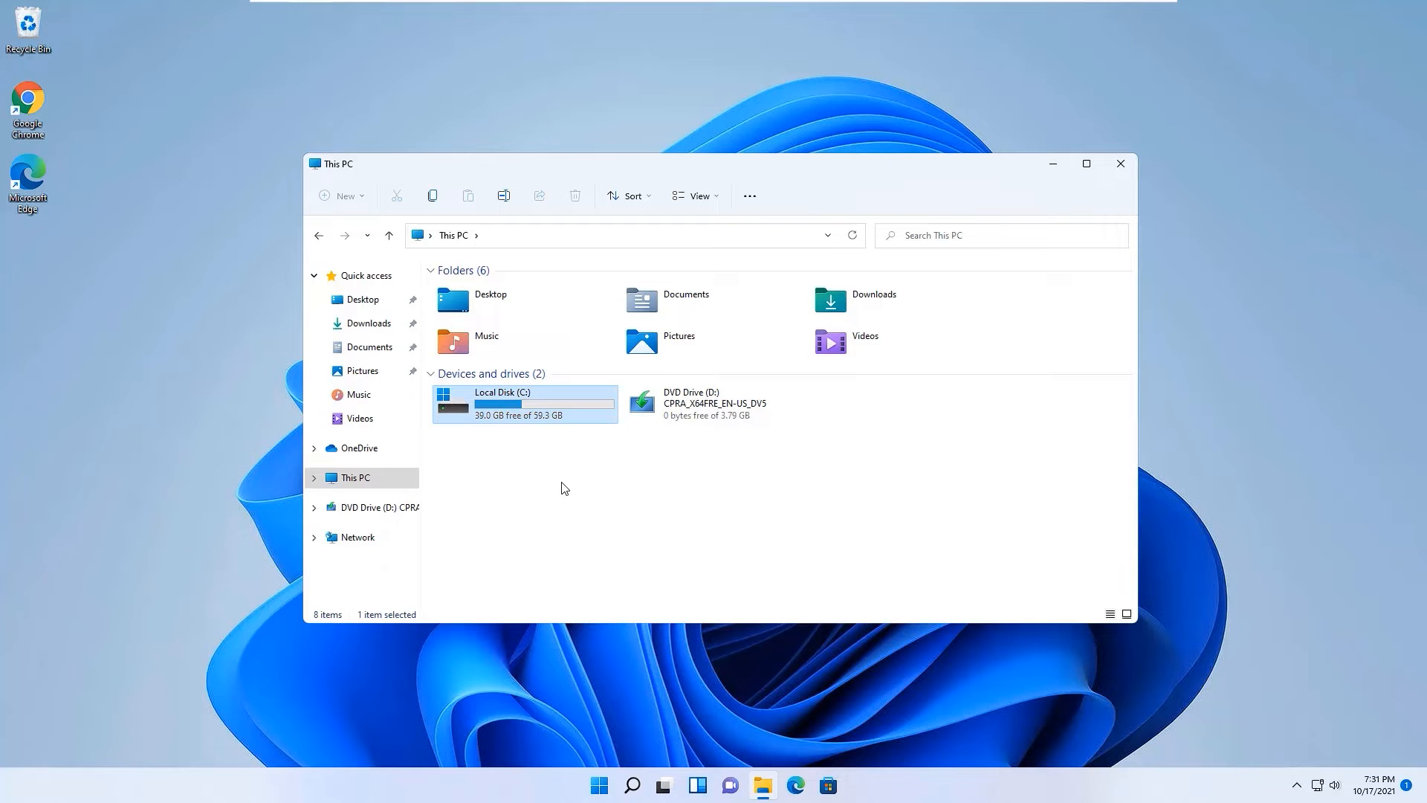
left_click(1134, 164)
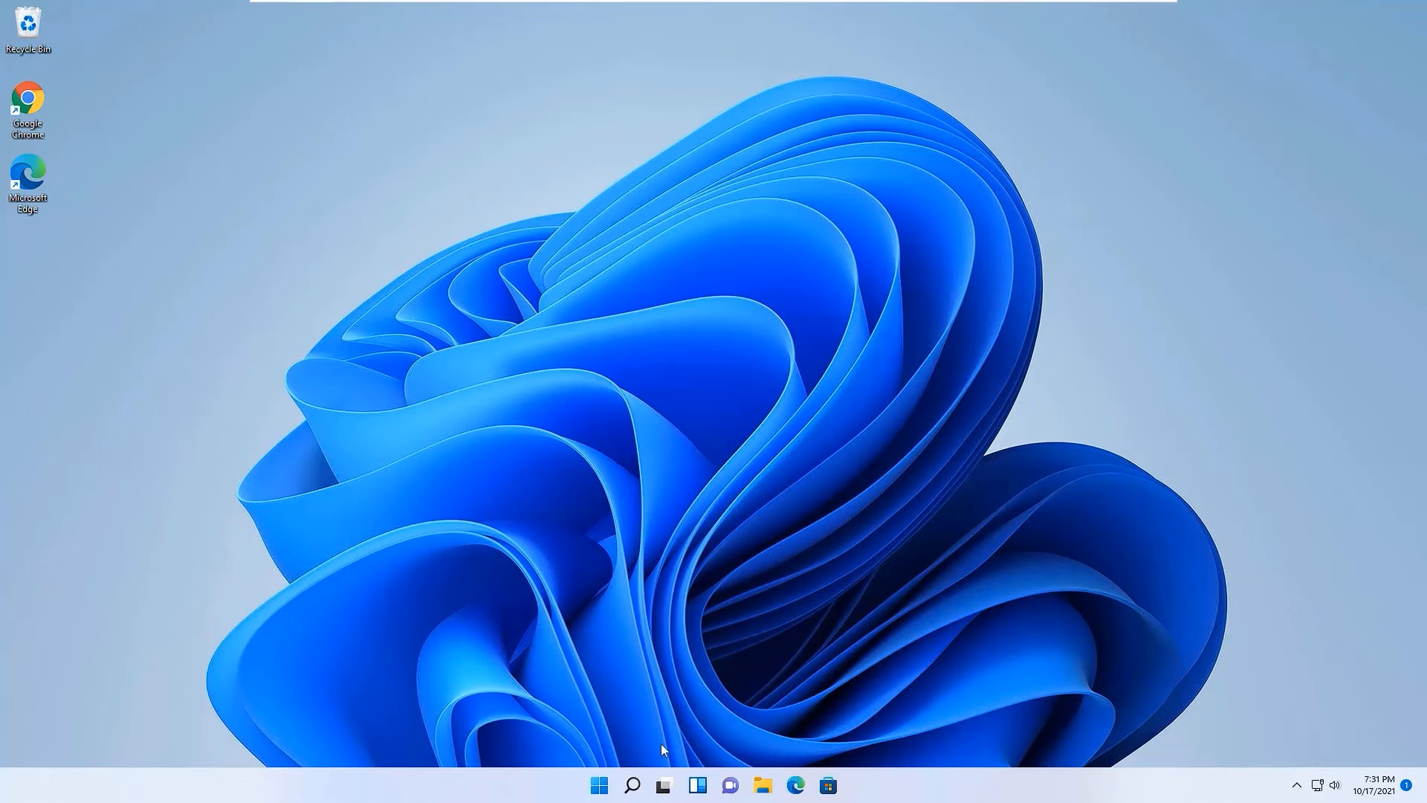
Step: Analyze and optimize drive C: with Defragment and Optimize Drives, and close the tool
left_click(633, 789)
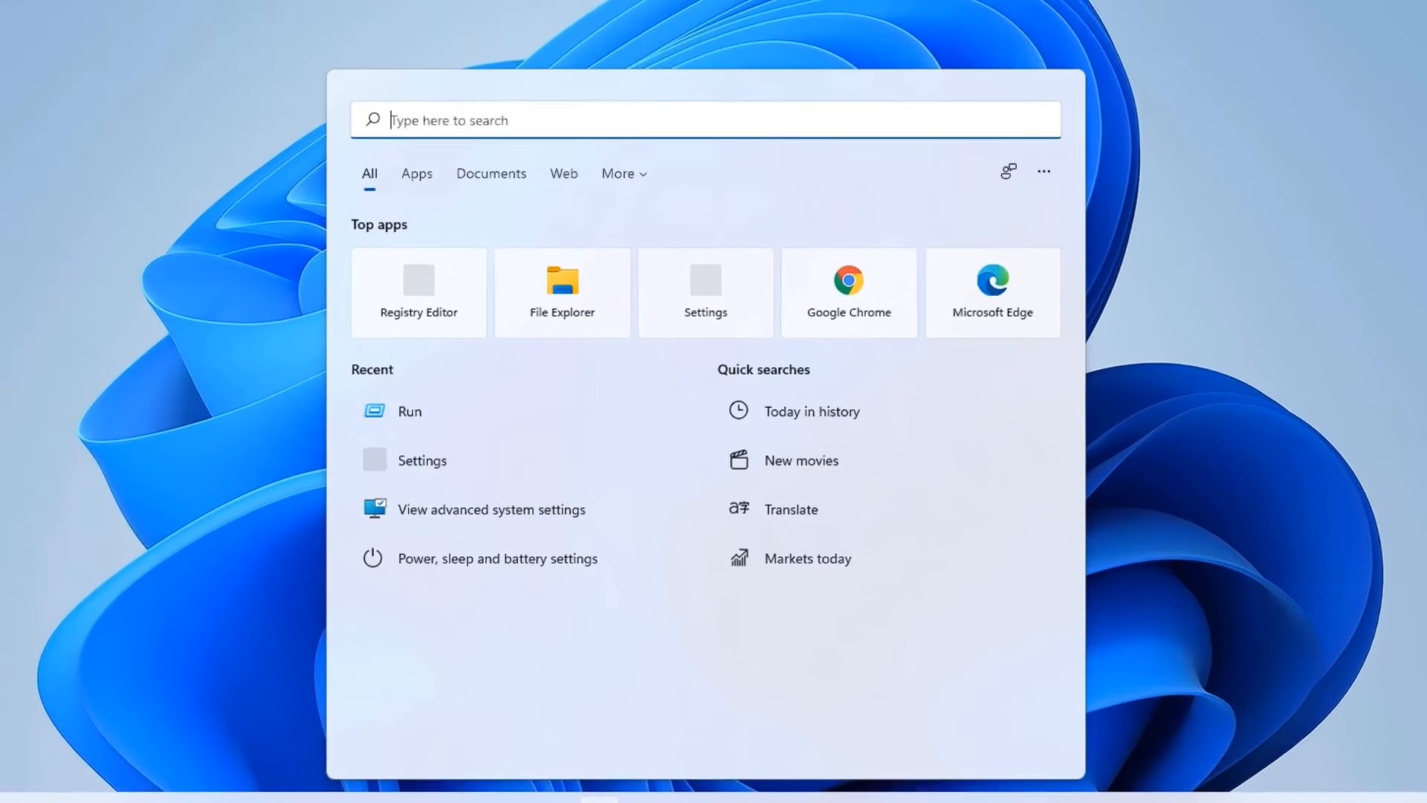
type("defragment")
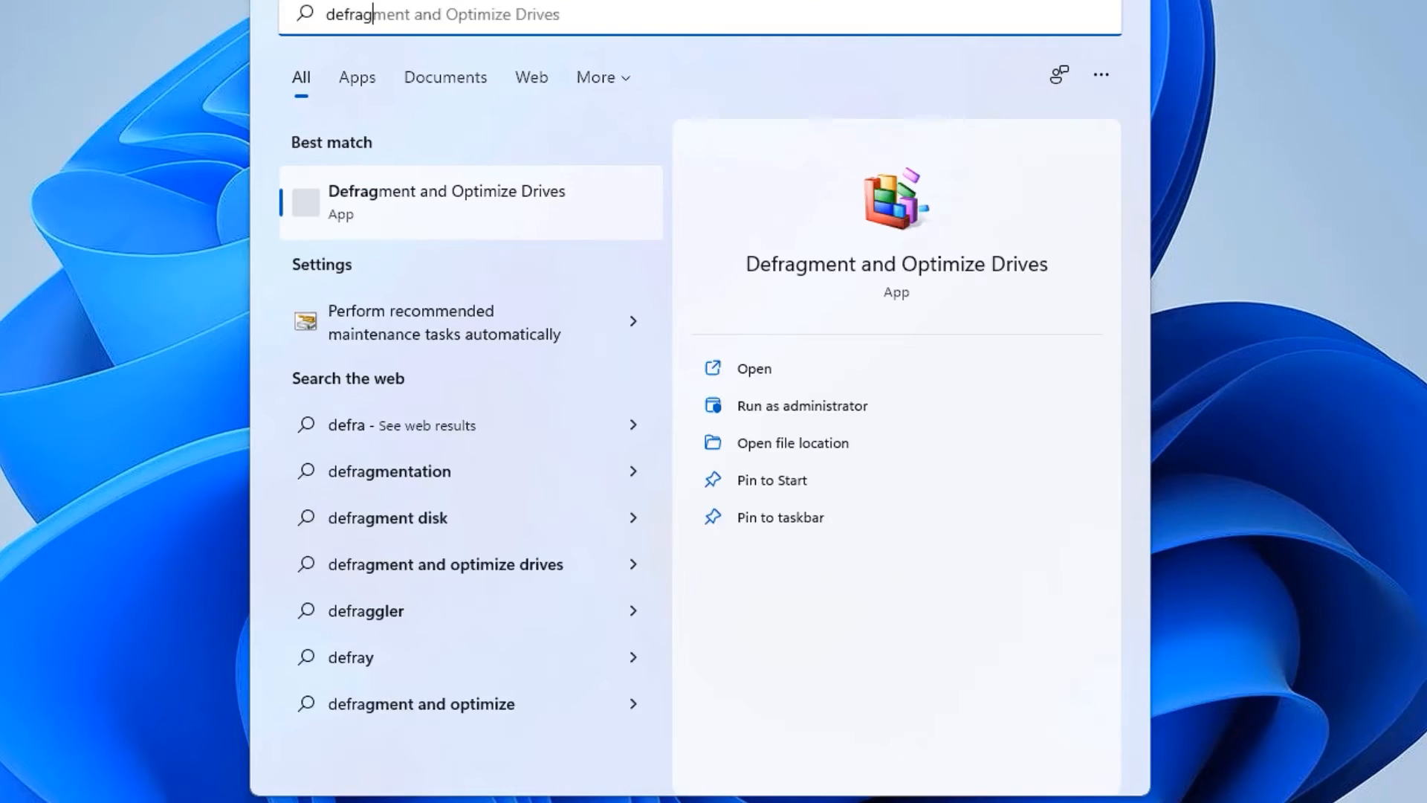
left_click(471, 208)
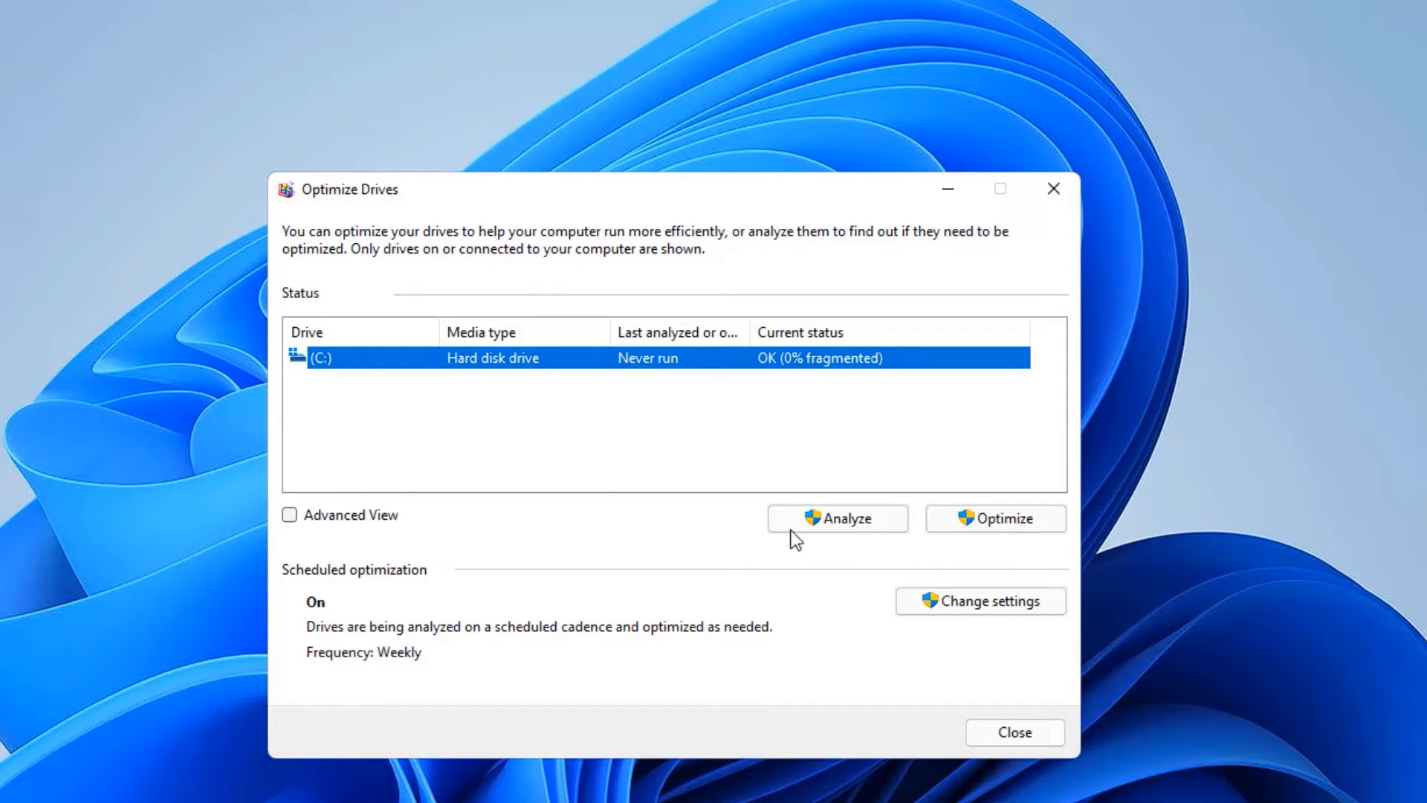
left_click(842, 524)
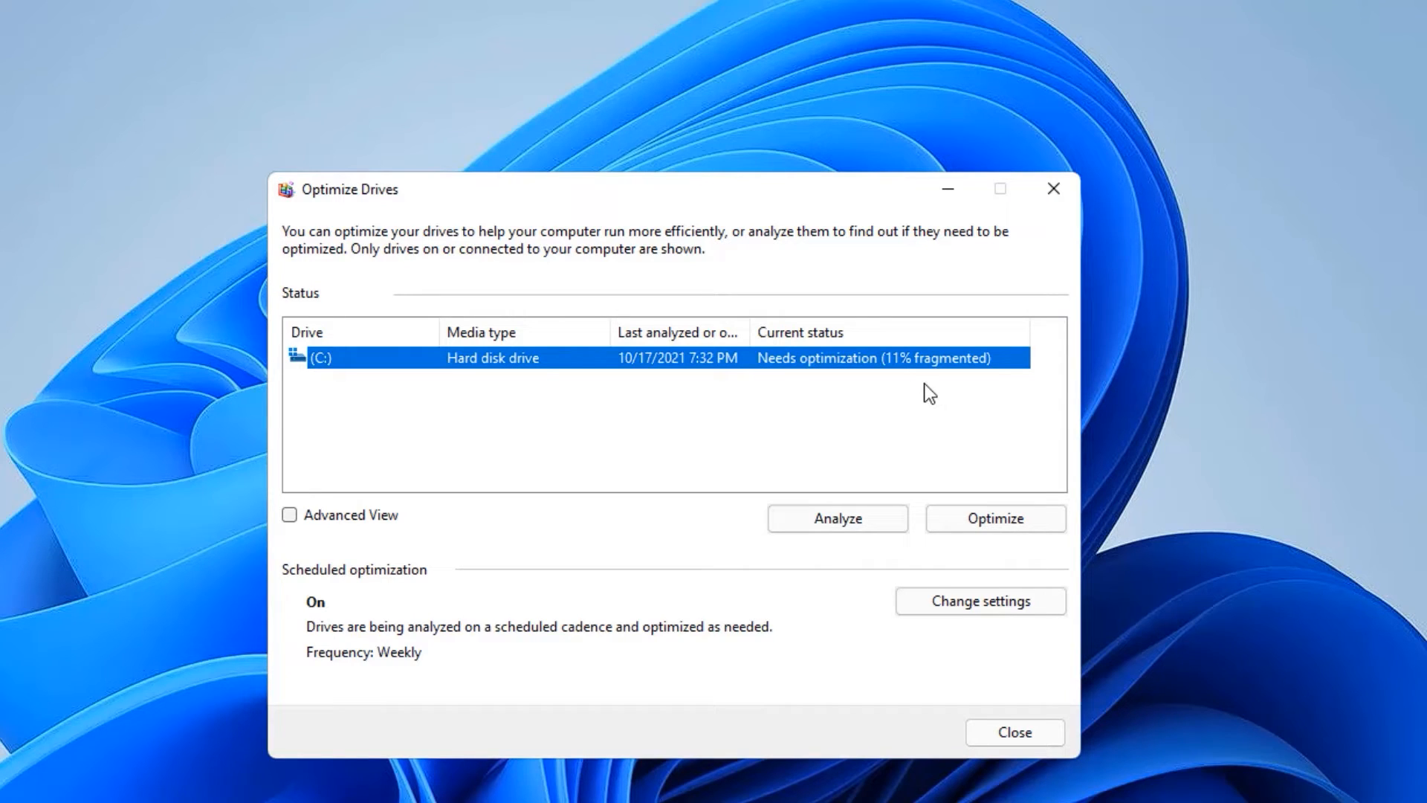
left_click(1000, 524)
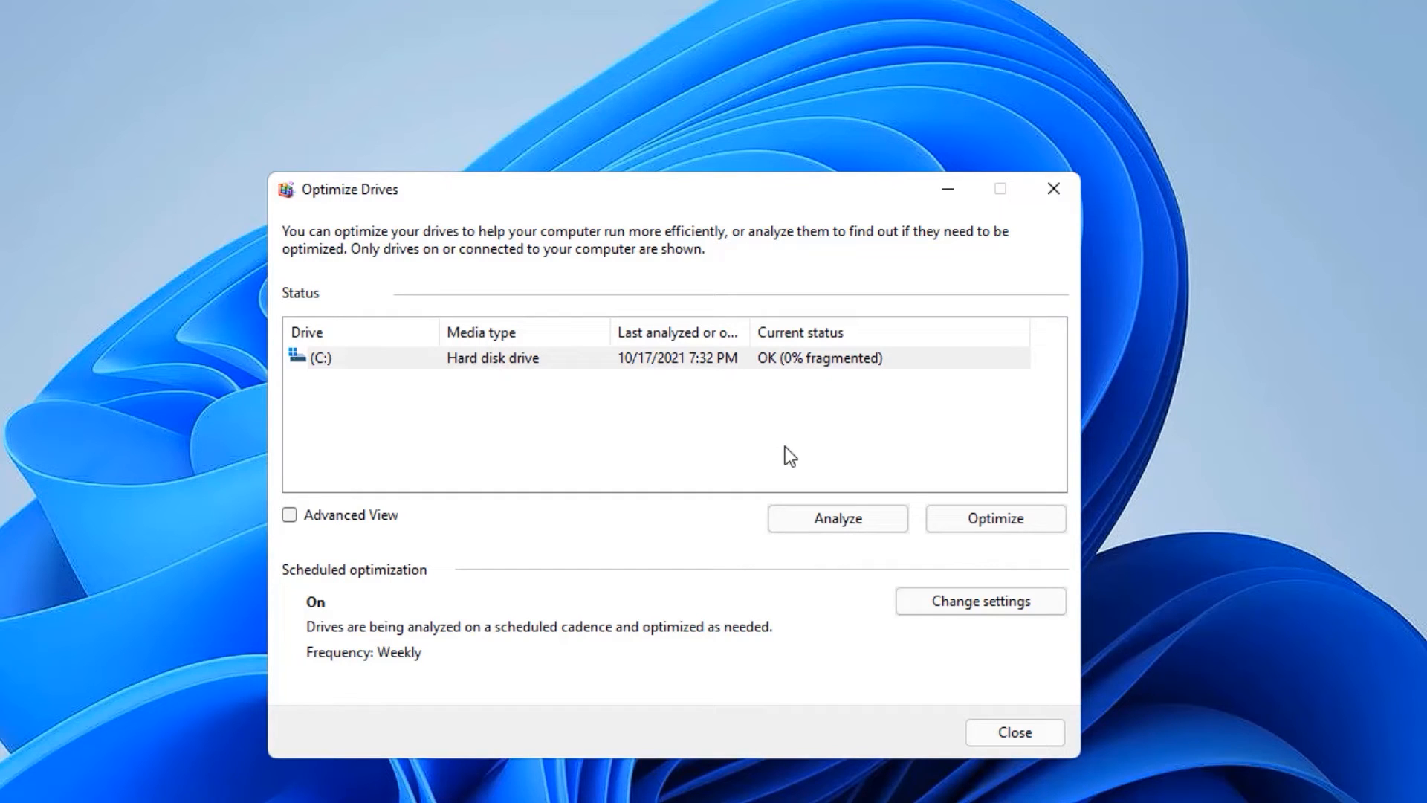
left_click(996, 742)
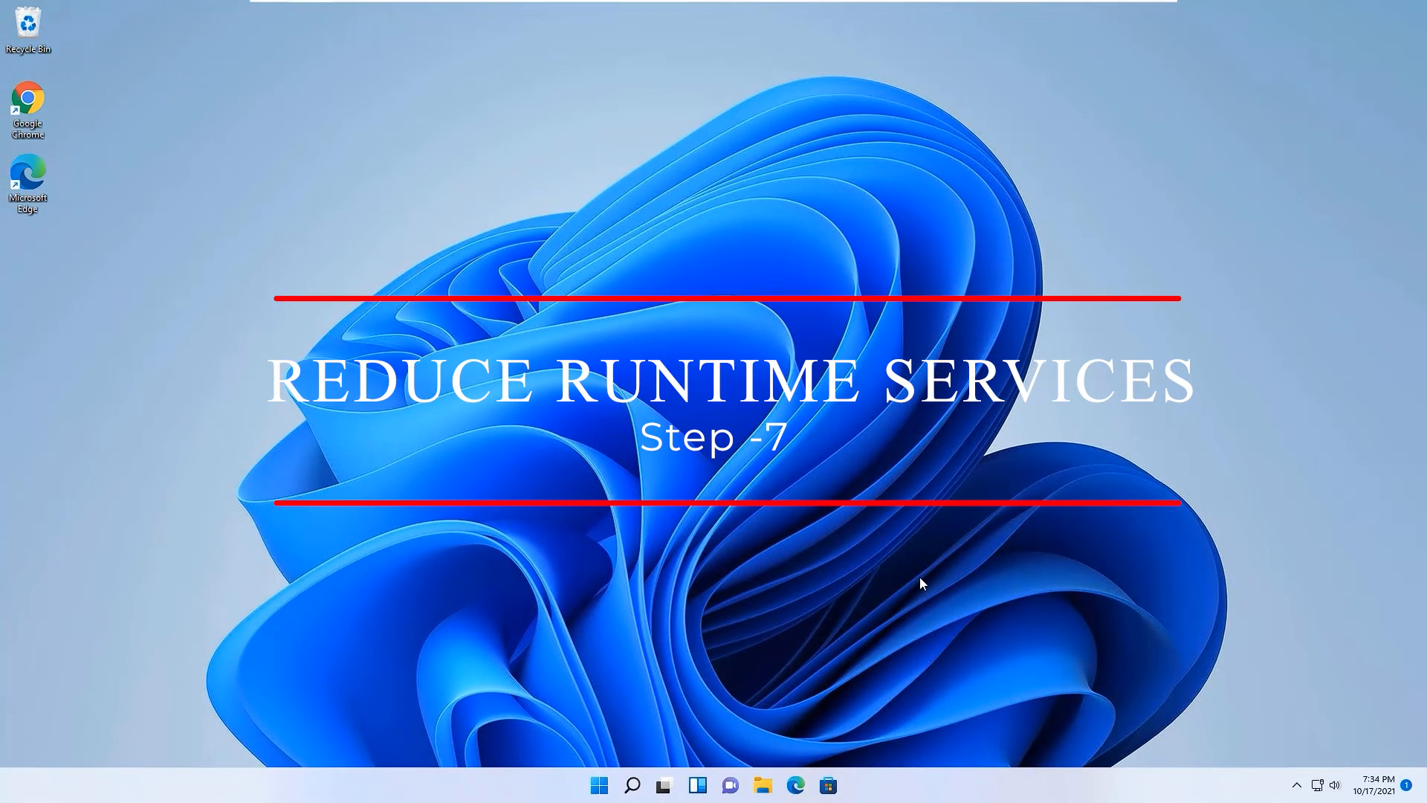
Step: Open System Configuration by running msconfig from the Run dialog
key("super+s")
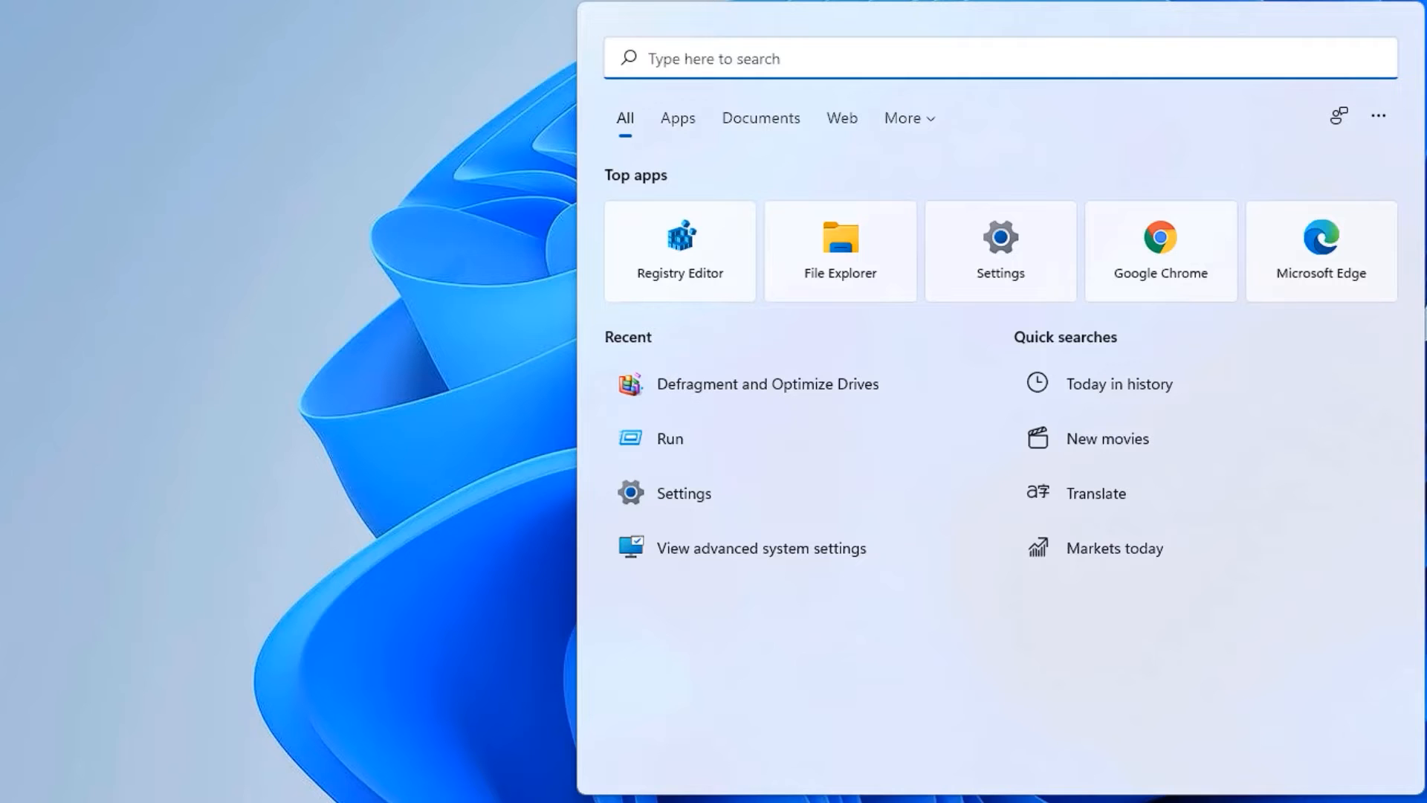
type("run")
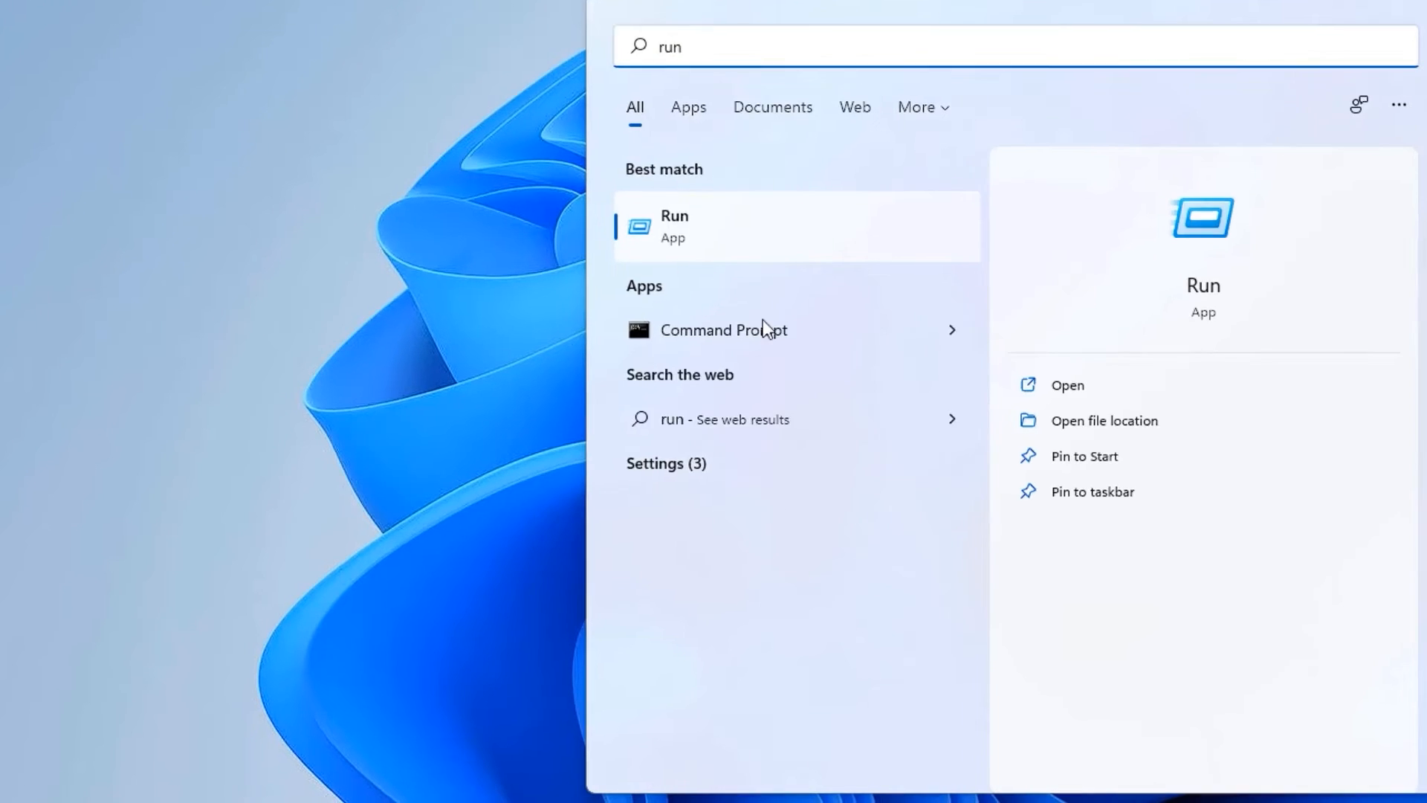
key("Return")
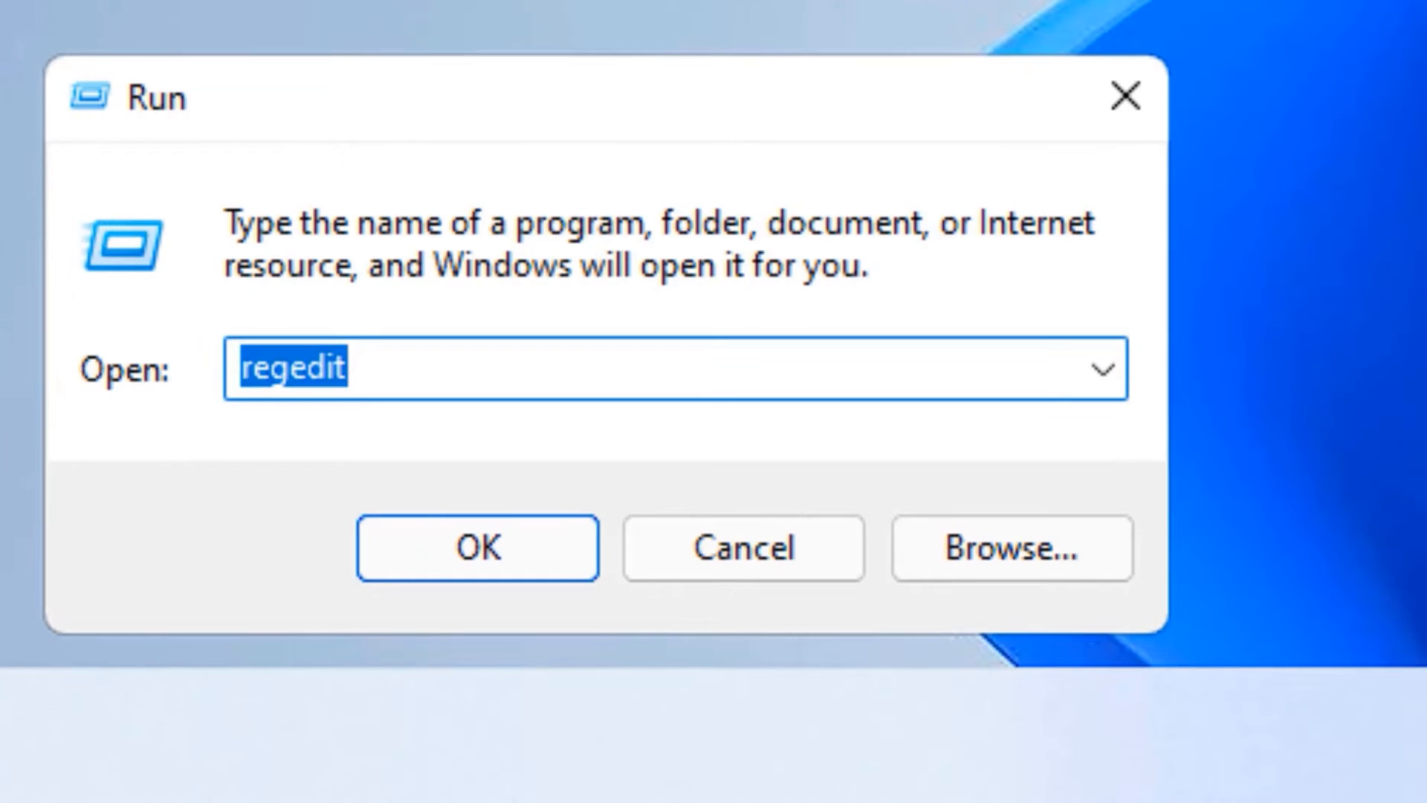
type("msconfig")
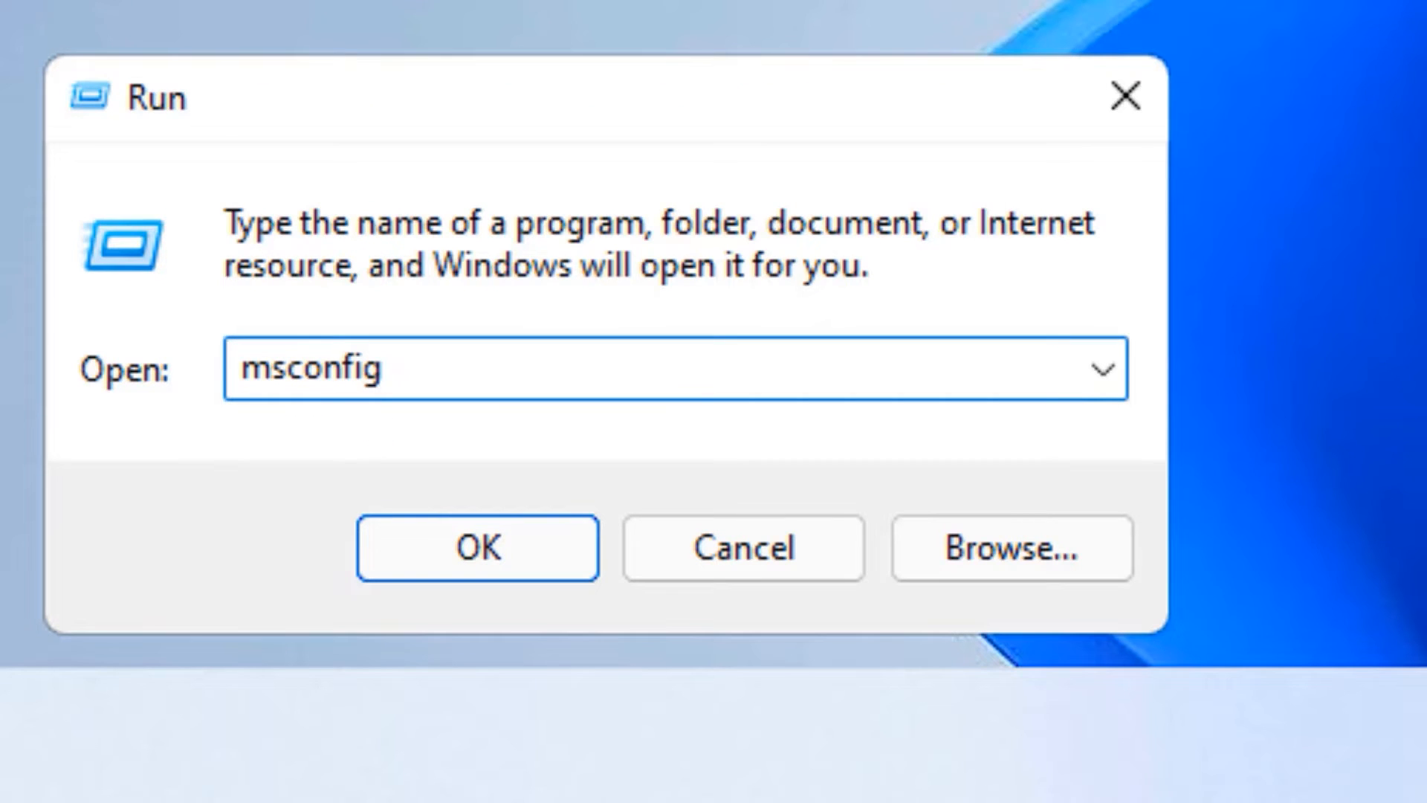
key("Return")
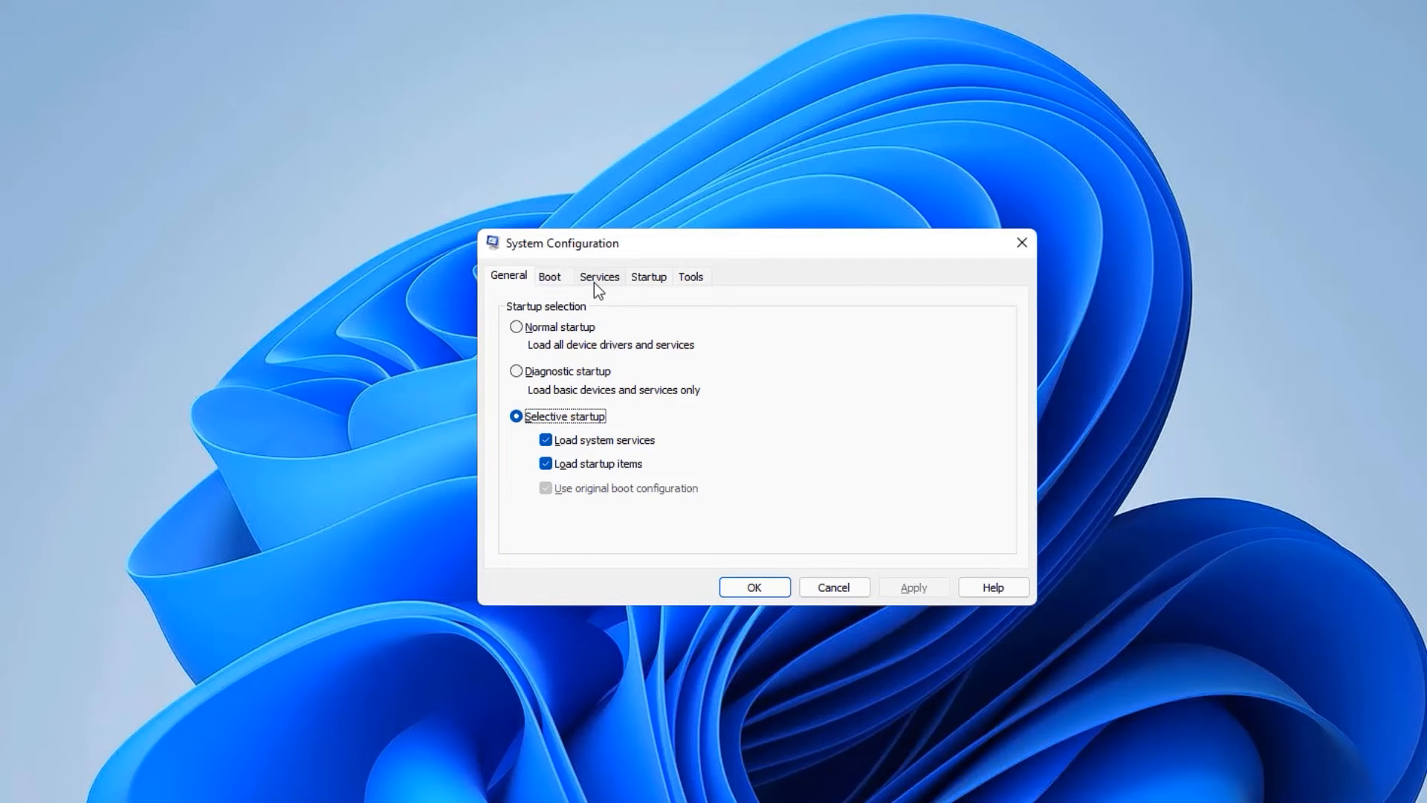
Step: Hide all Microsoft services, disable the Google Chrome Elevation and both Google Update services, apply the changes and exit without restart
left_click(597, 281)
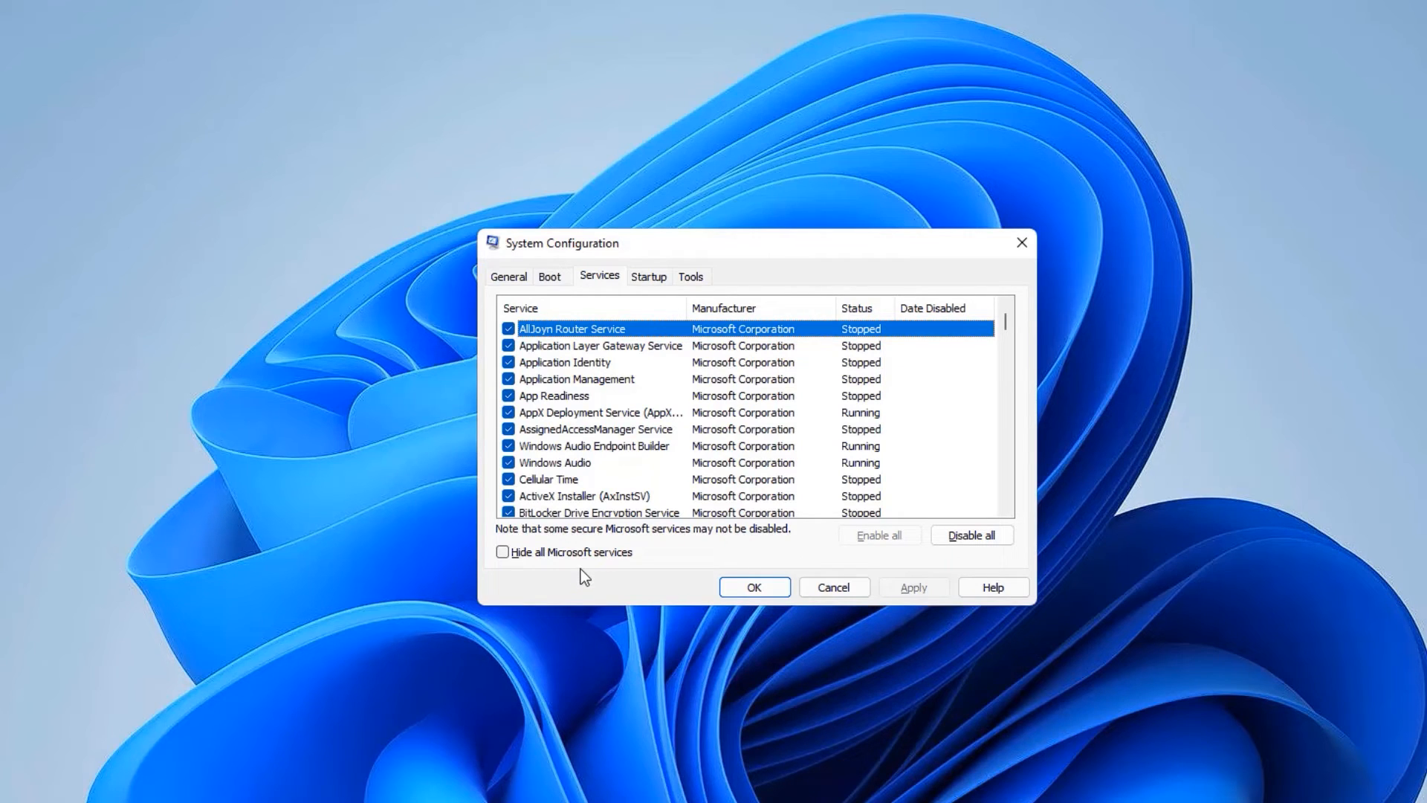
left_click(528, 552)
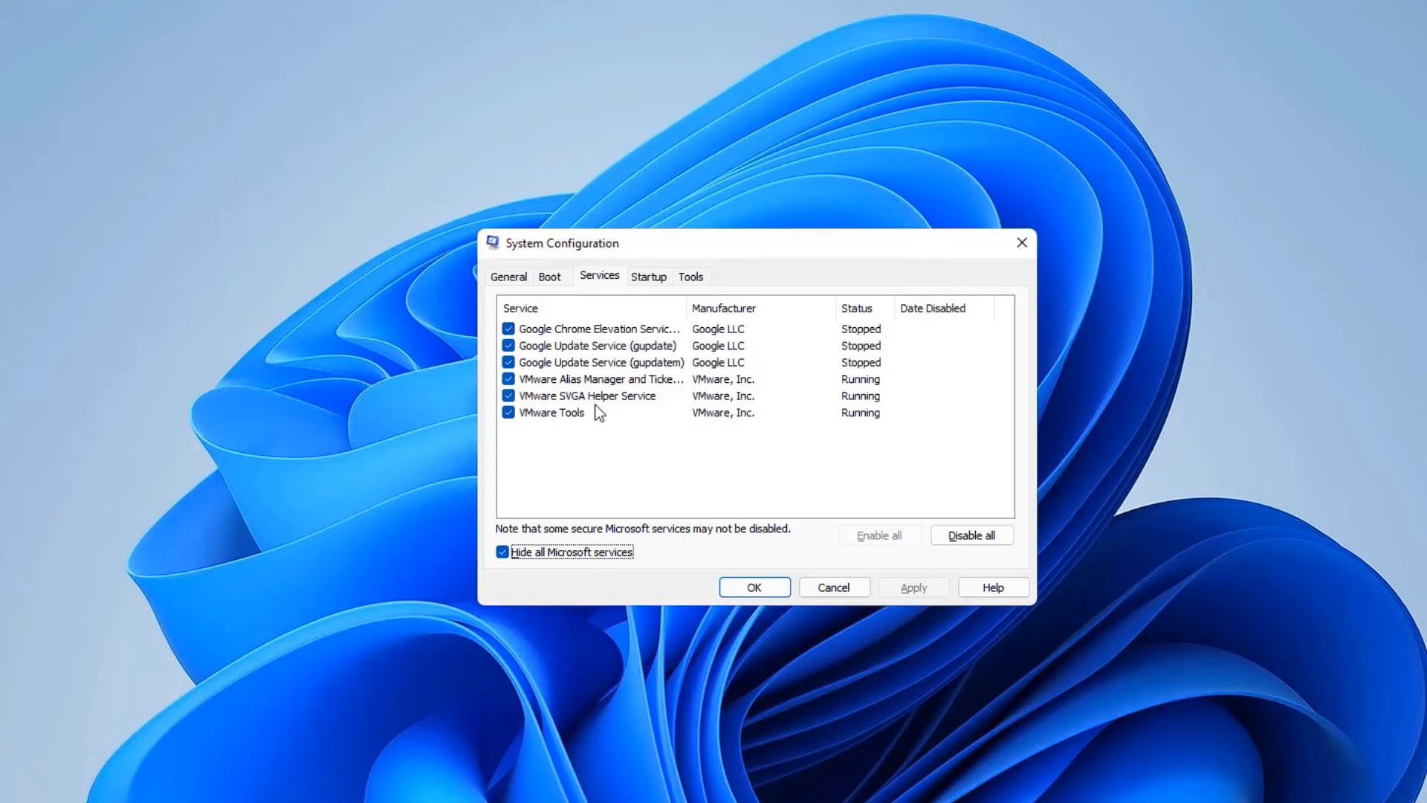
left_click(508, 329)
left_click(509, 345)
left_click(511, 360)
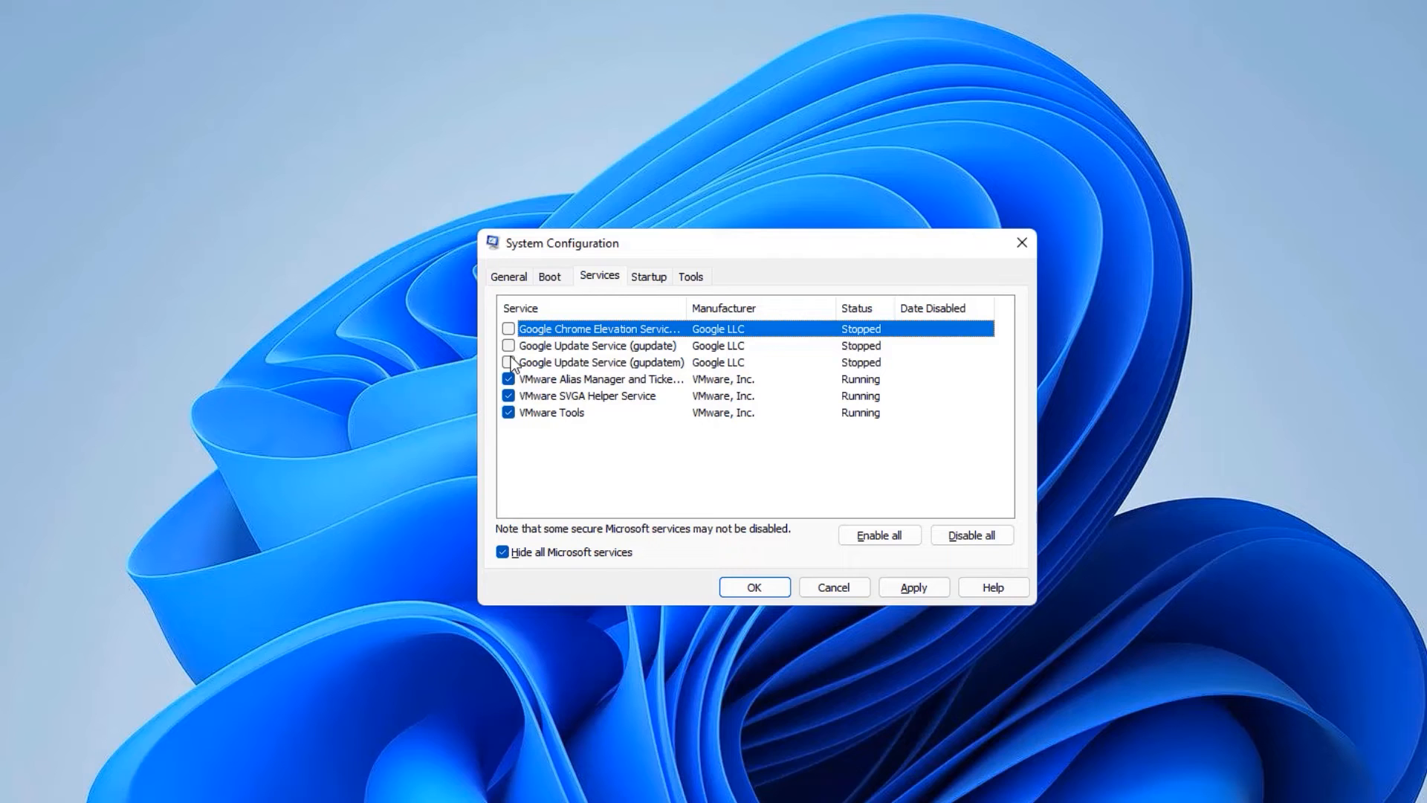
left_click(918, 586)
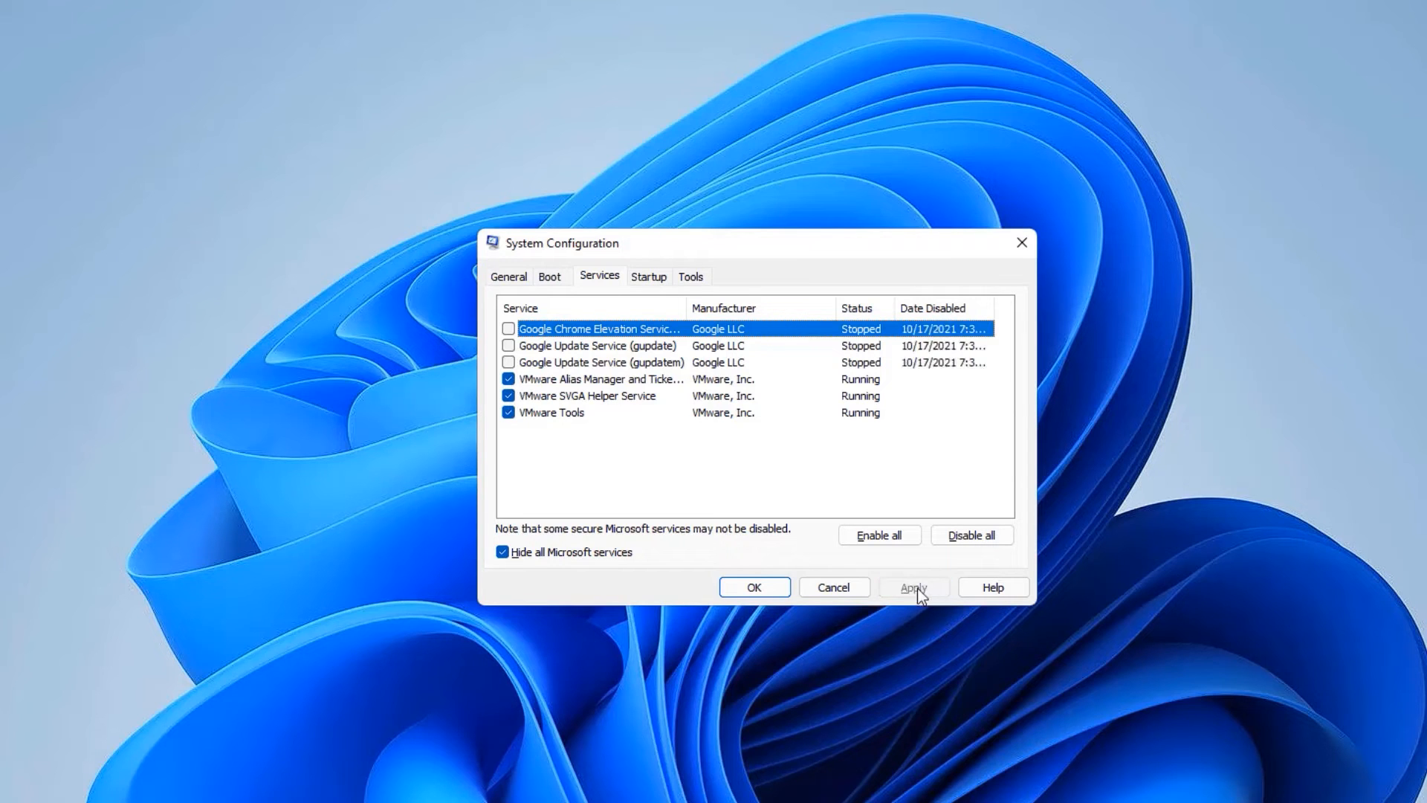
left_click(747, 588)
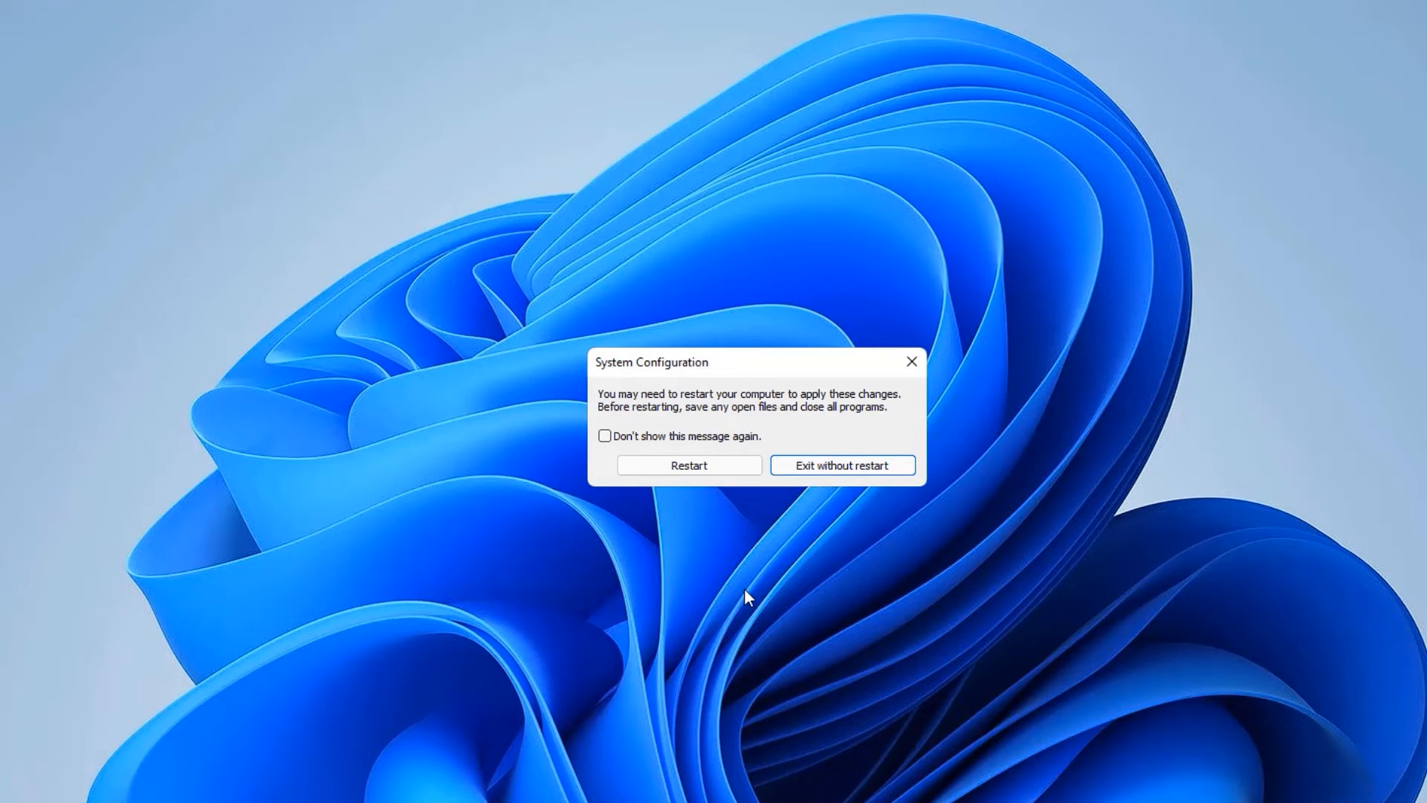
left_click(830, 471)
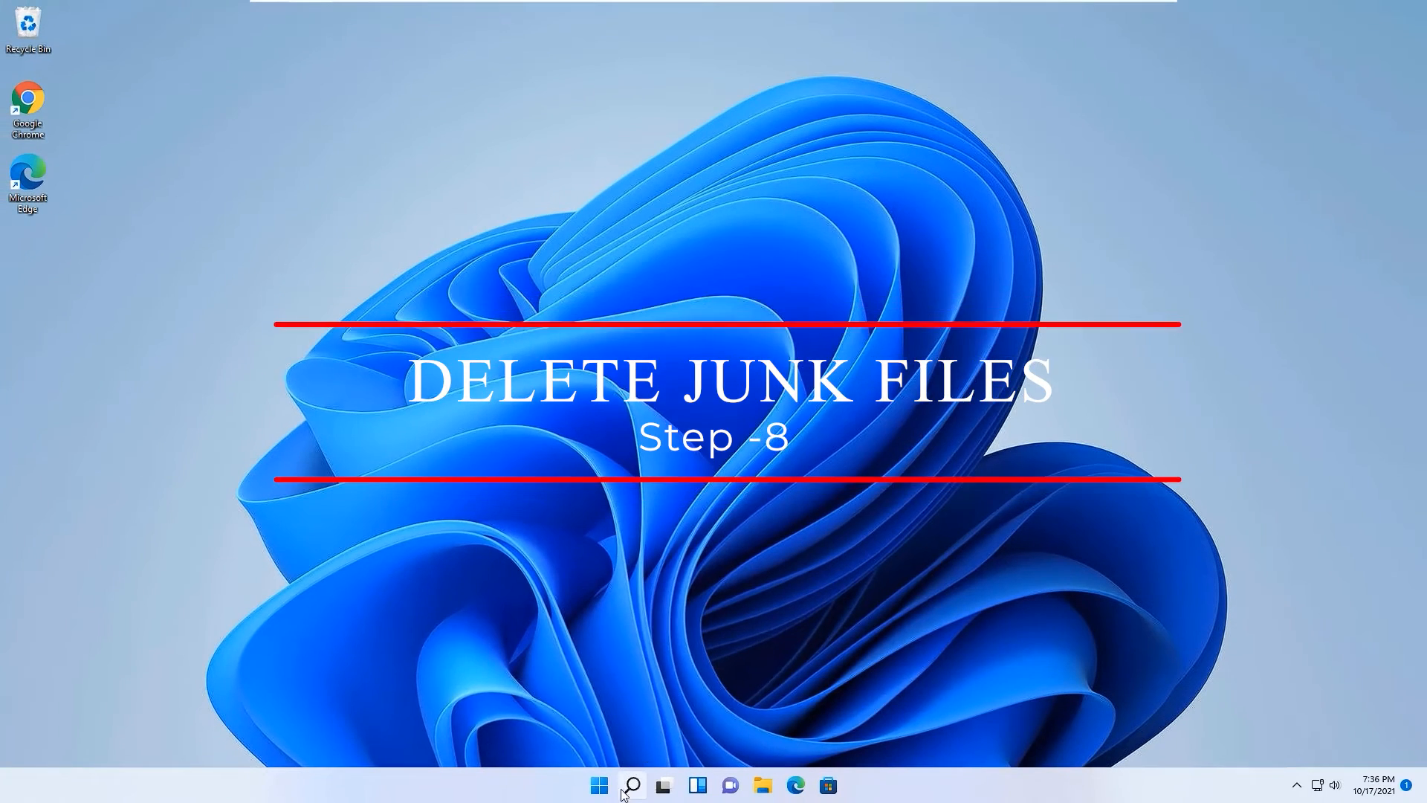
Step: Open the Windows Temp folder by running temp from the Run dialog
left_click(625, 791)
type("run")
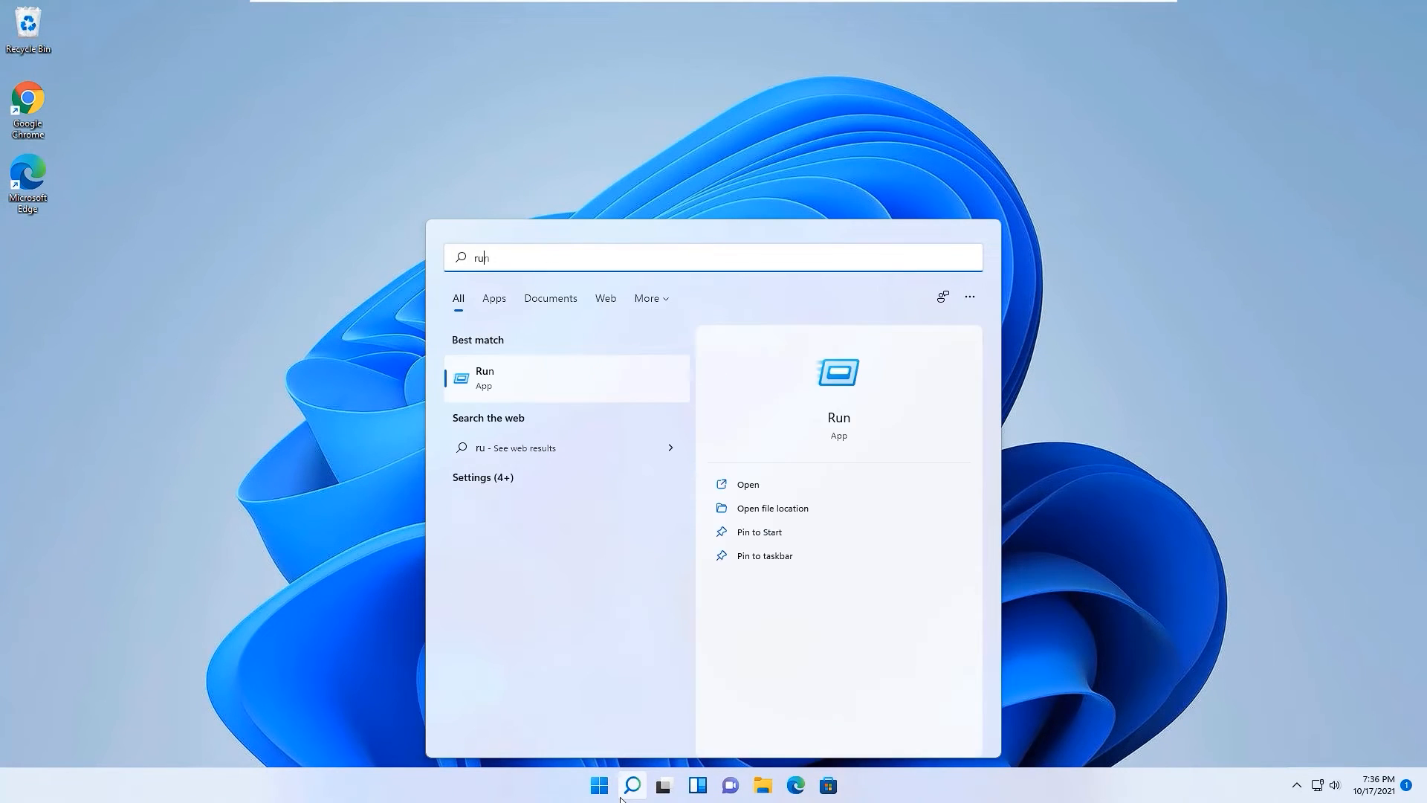
key("Return")
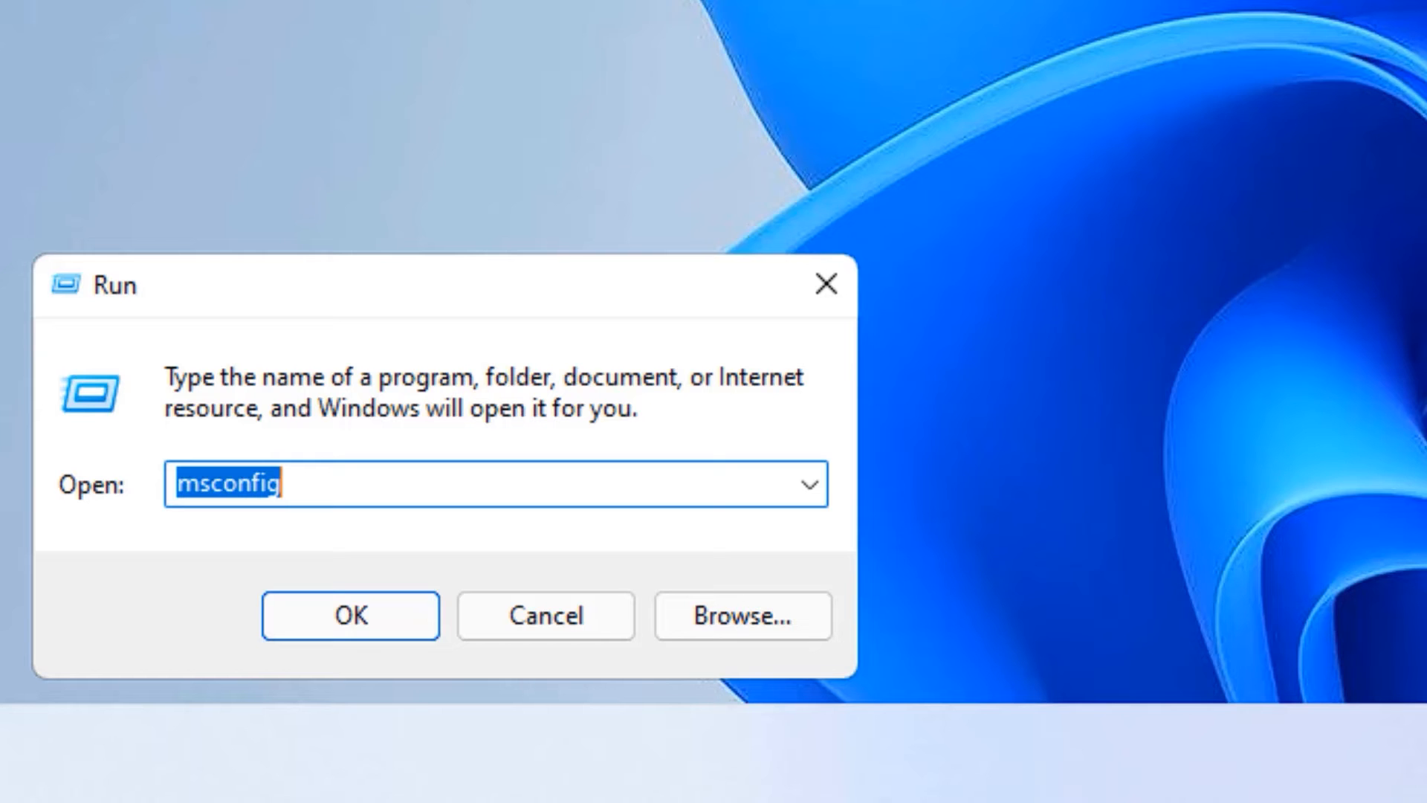
type("temp")
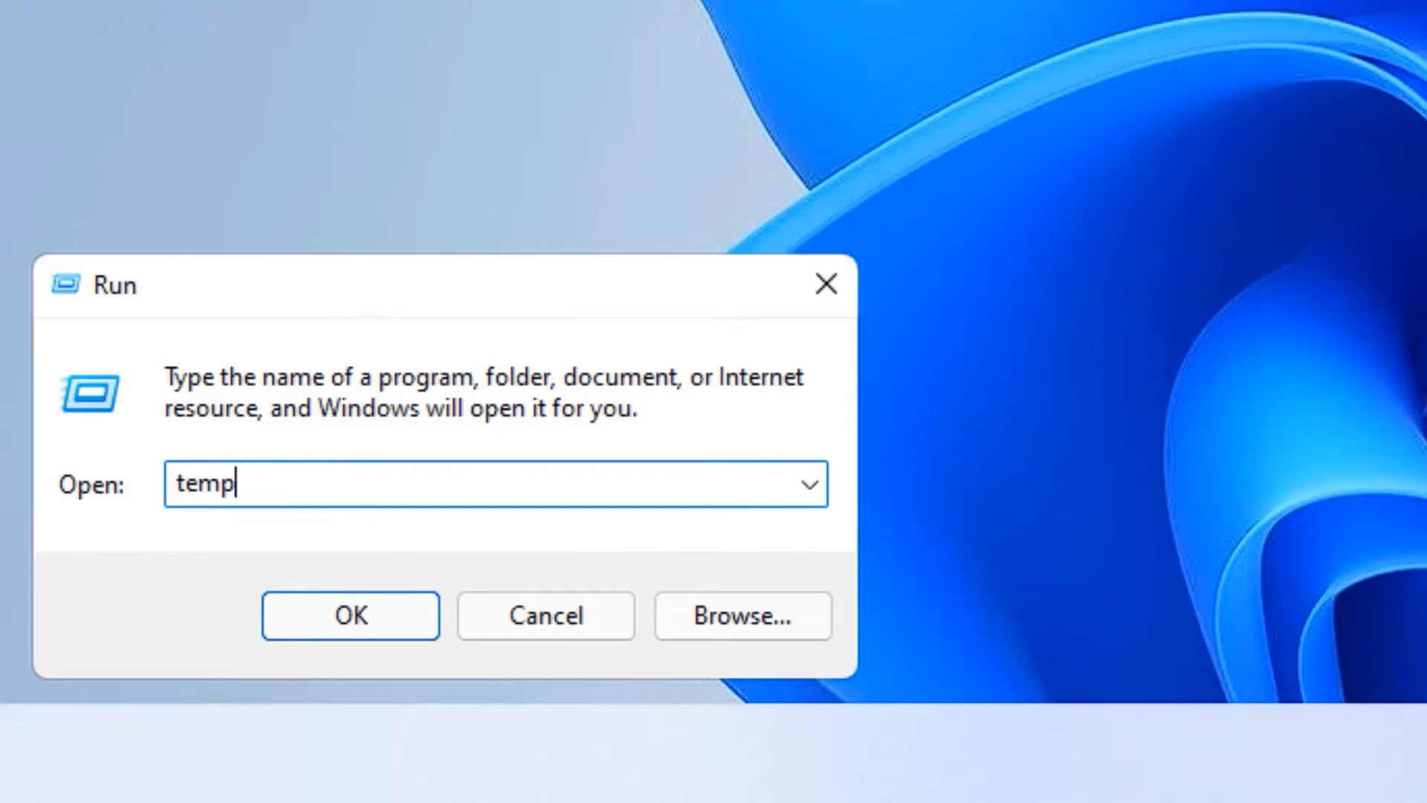
key("Return")
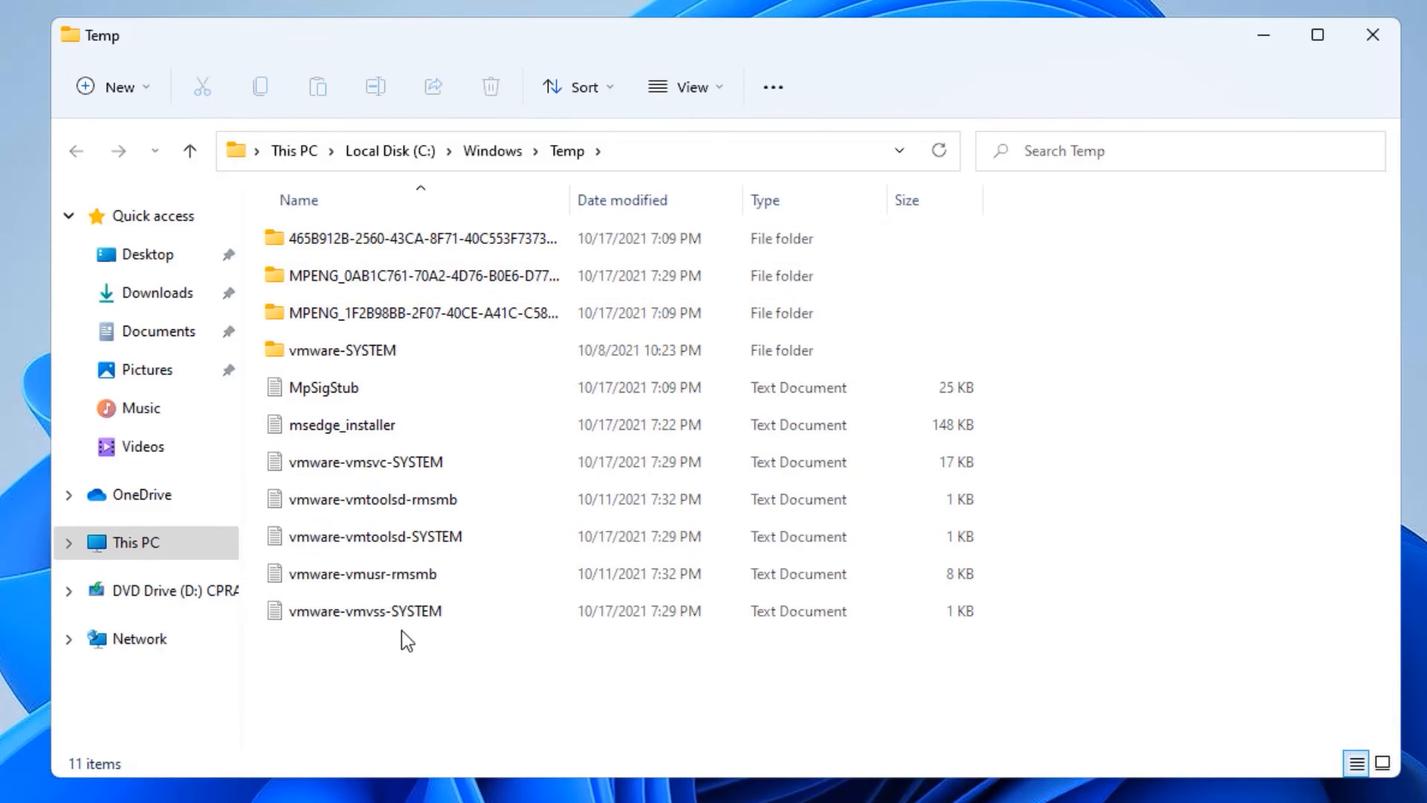
Step: Permanently delete all items in the Windows Temp folder, granting administrator permission for vmware-SYSTEM and skipping the file in use
left_click_drag(436, 686, 286, 225)
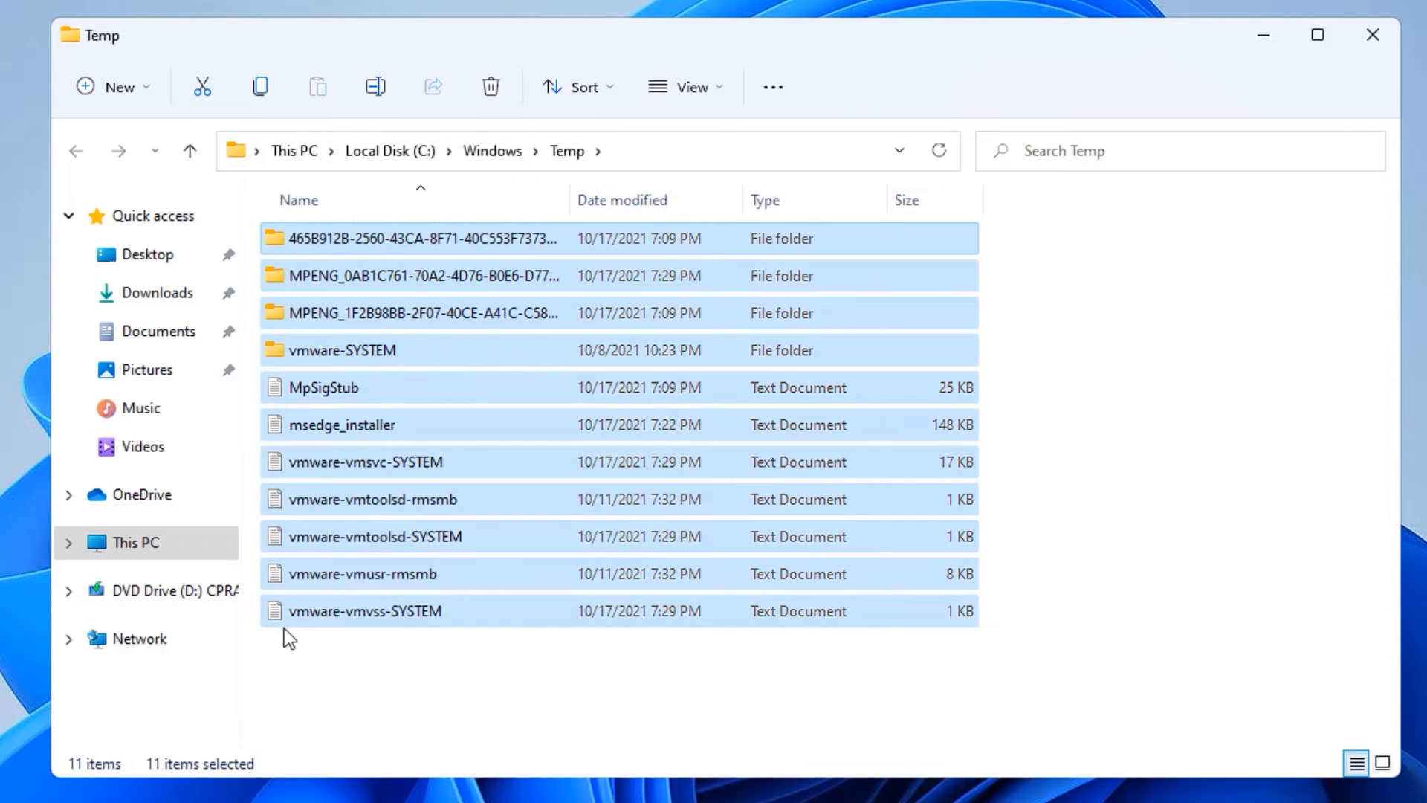
key("shift+Delete")
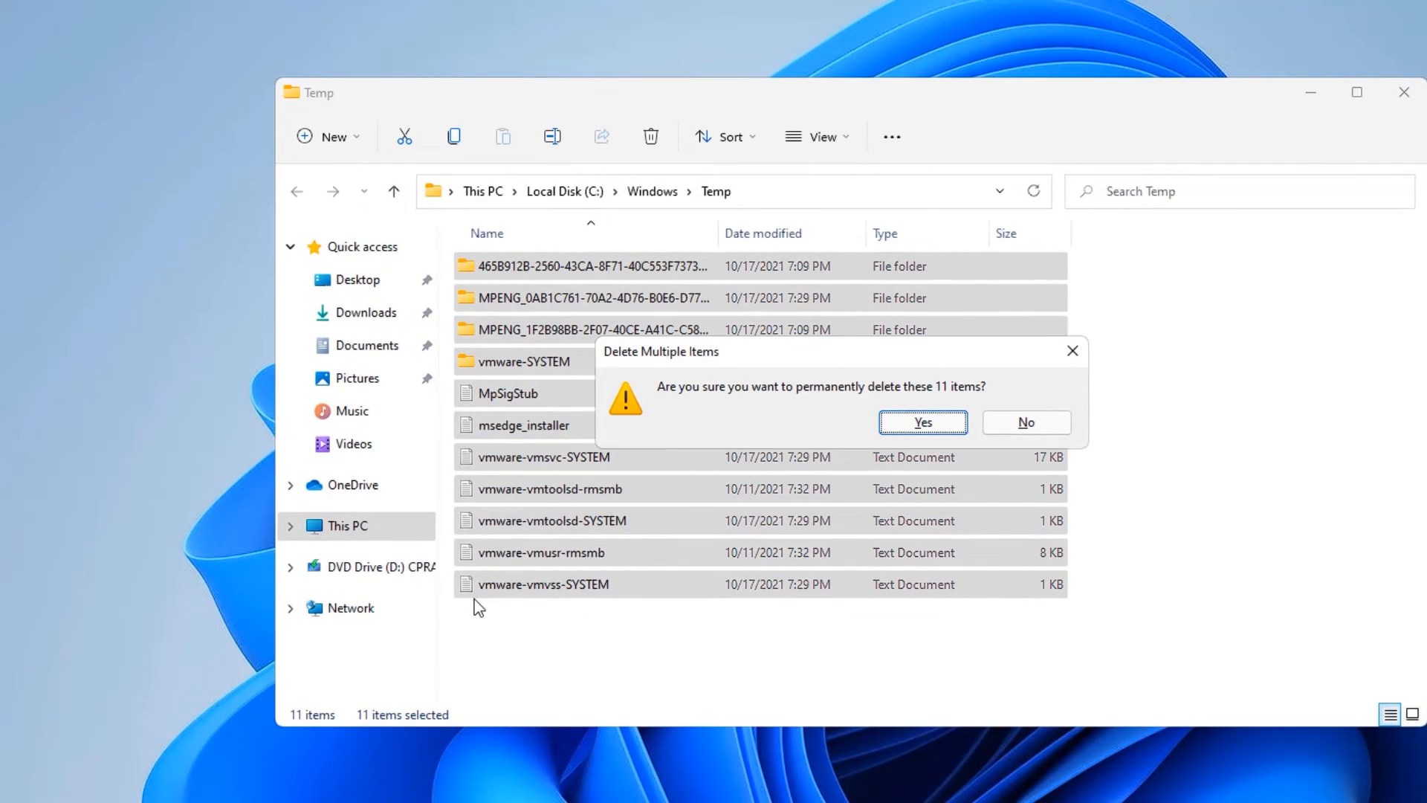
key("Return")
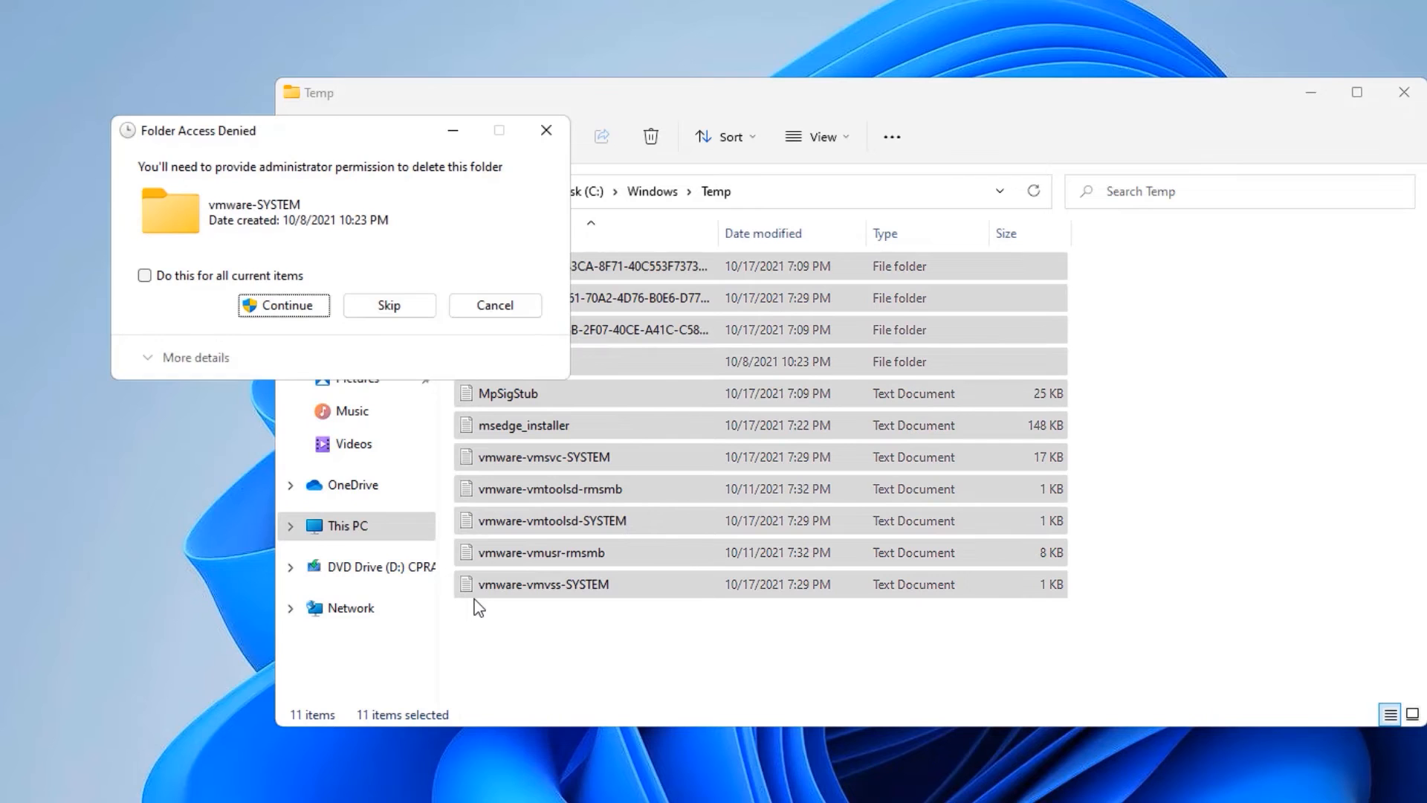
left_click(313, 311)
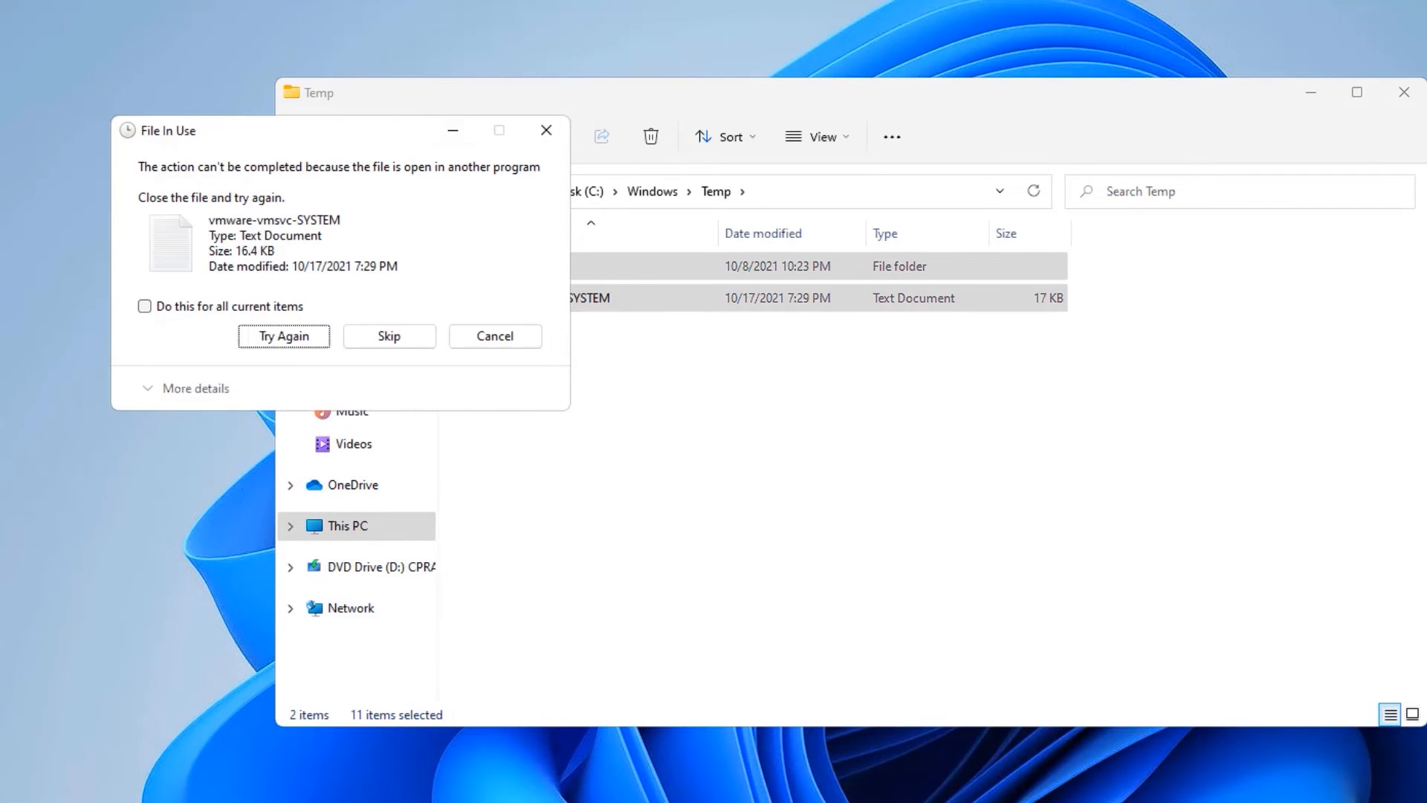
left_click_drag(335, 132, 110, 82)
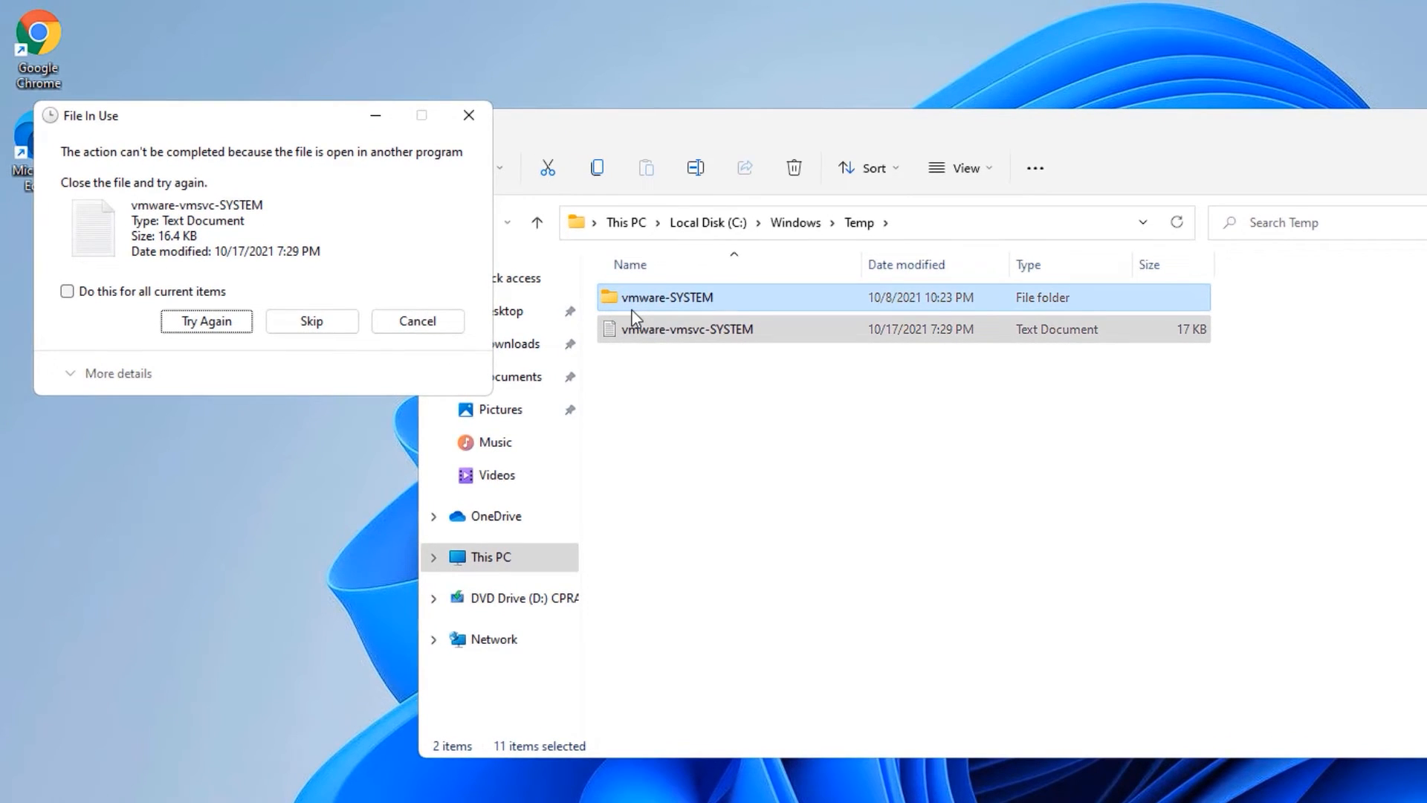
left_click(316, 321)
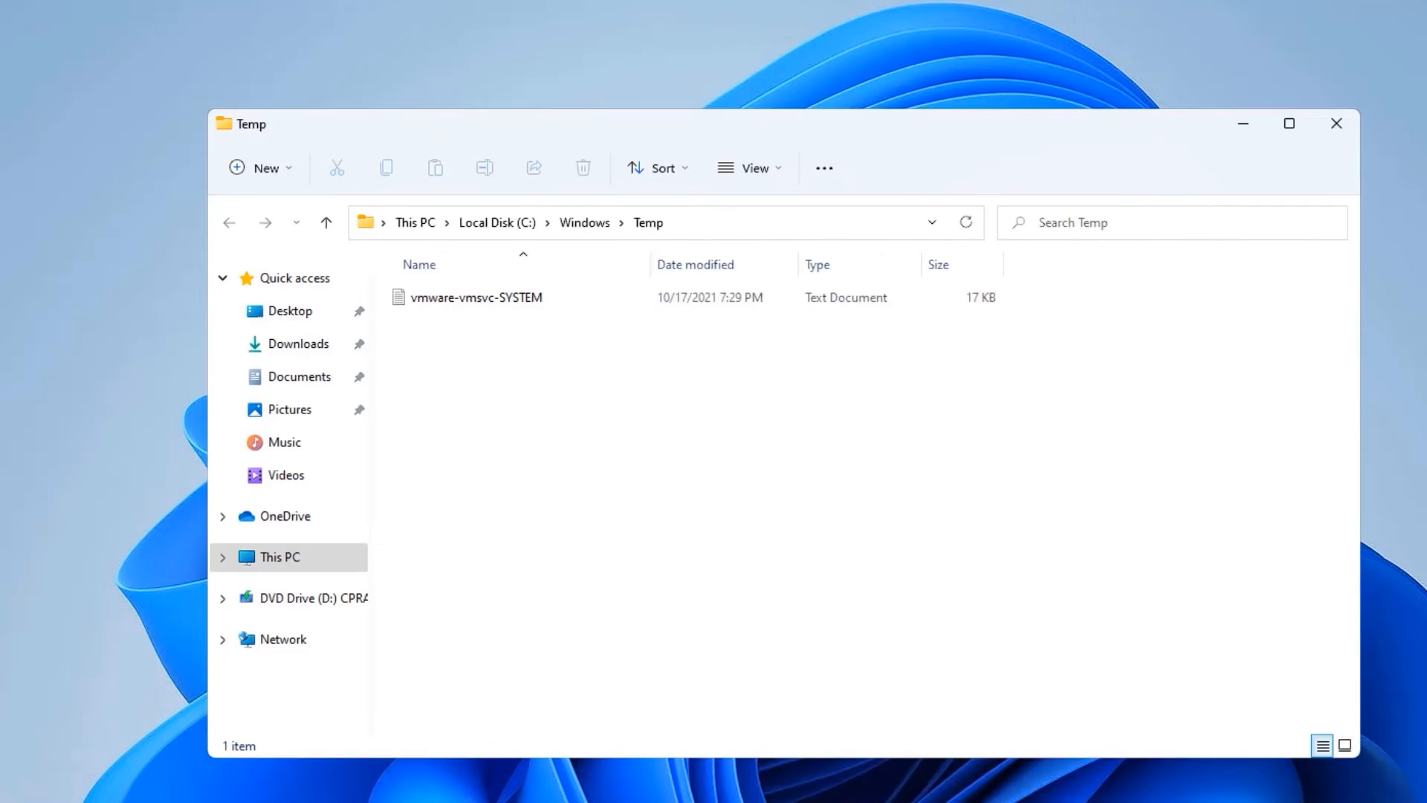
Step: Open the user's local Temp folder by running %temp% from the Run dialog
key("super+s")
left_click(473, 556)
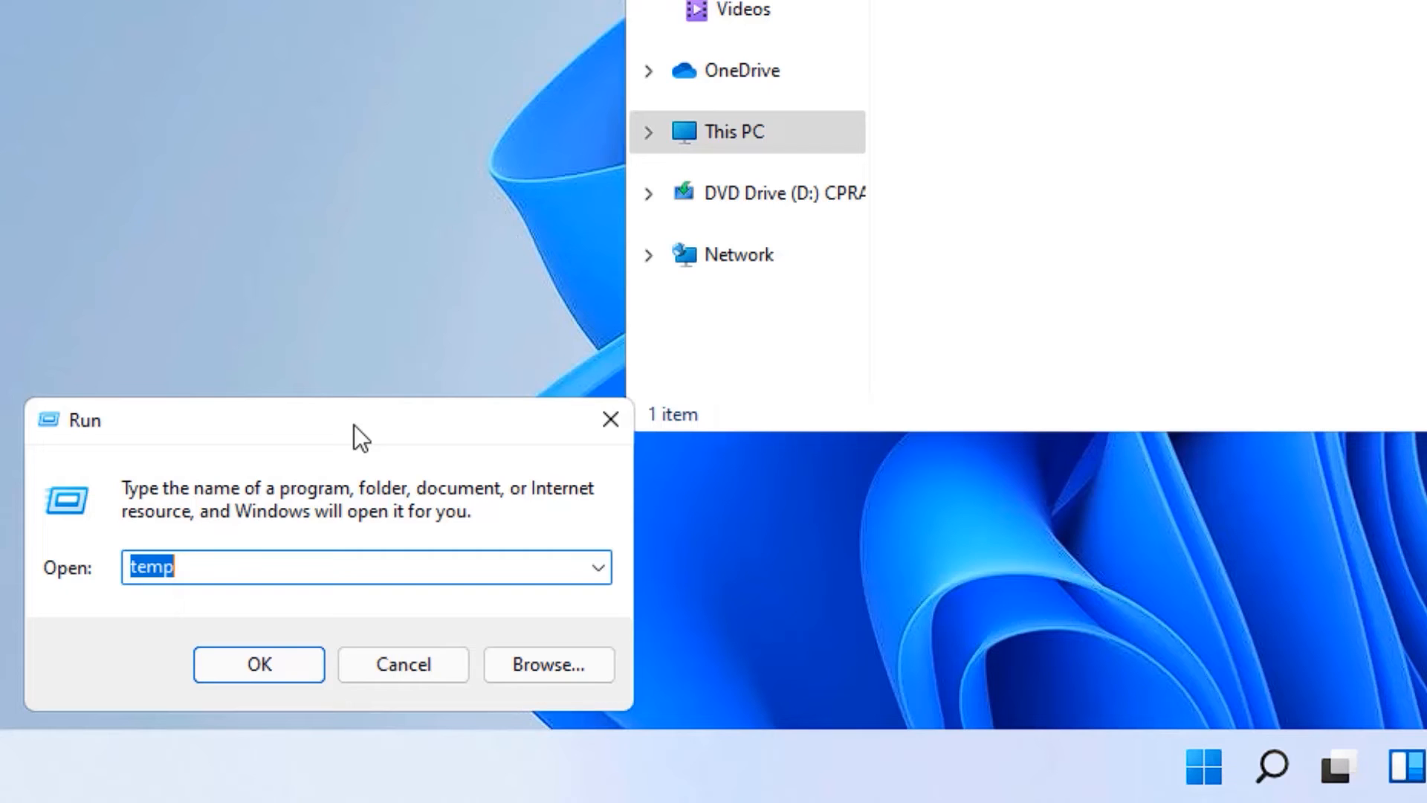
type("%temp%")
left_click(268, 678)
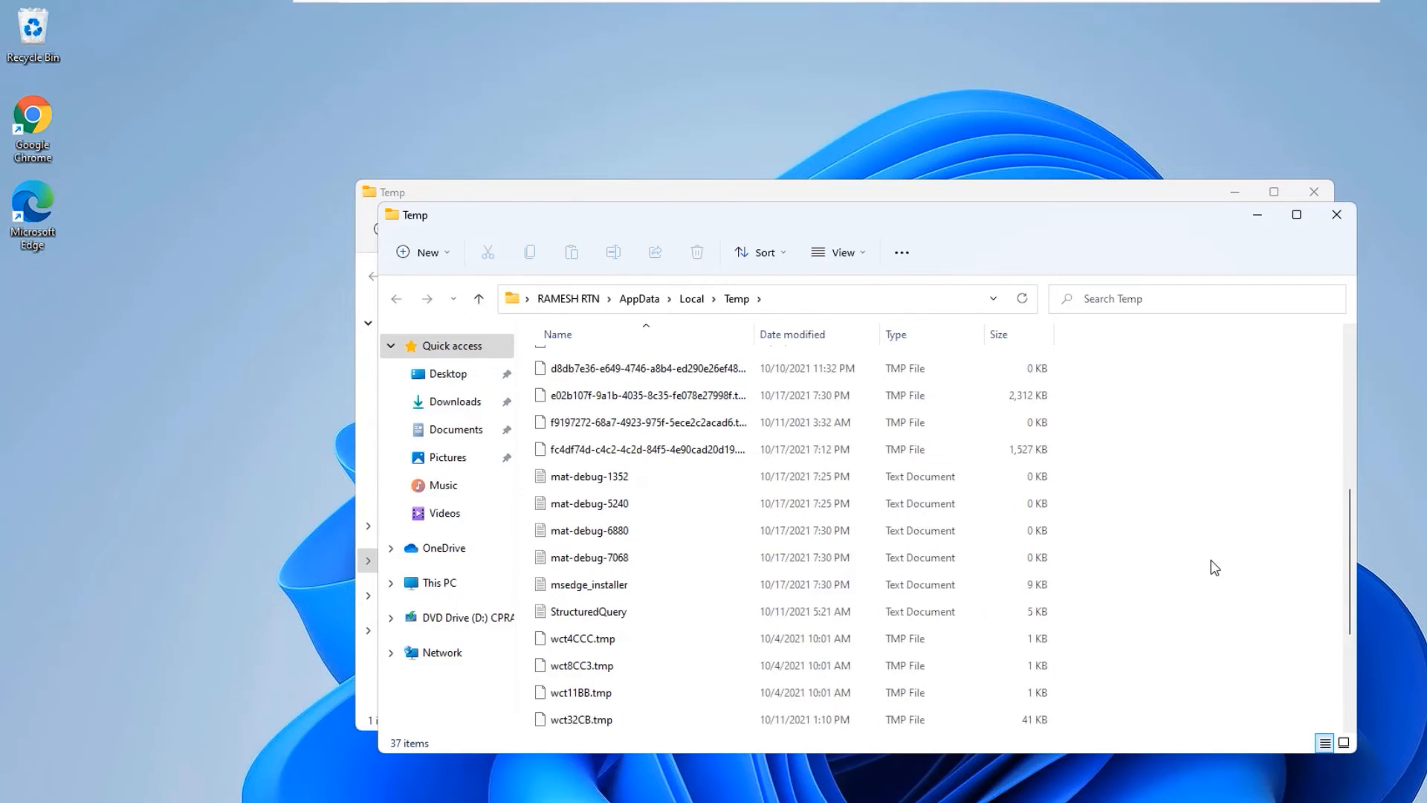
Step: Delete all items in the user's local Temp folder, skipping the files in use, and close both Temp folder windows
key("ctrl+a")
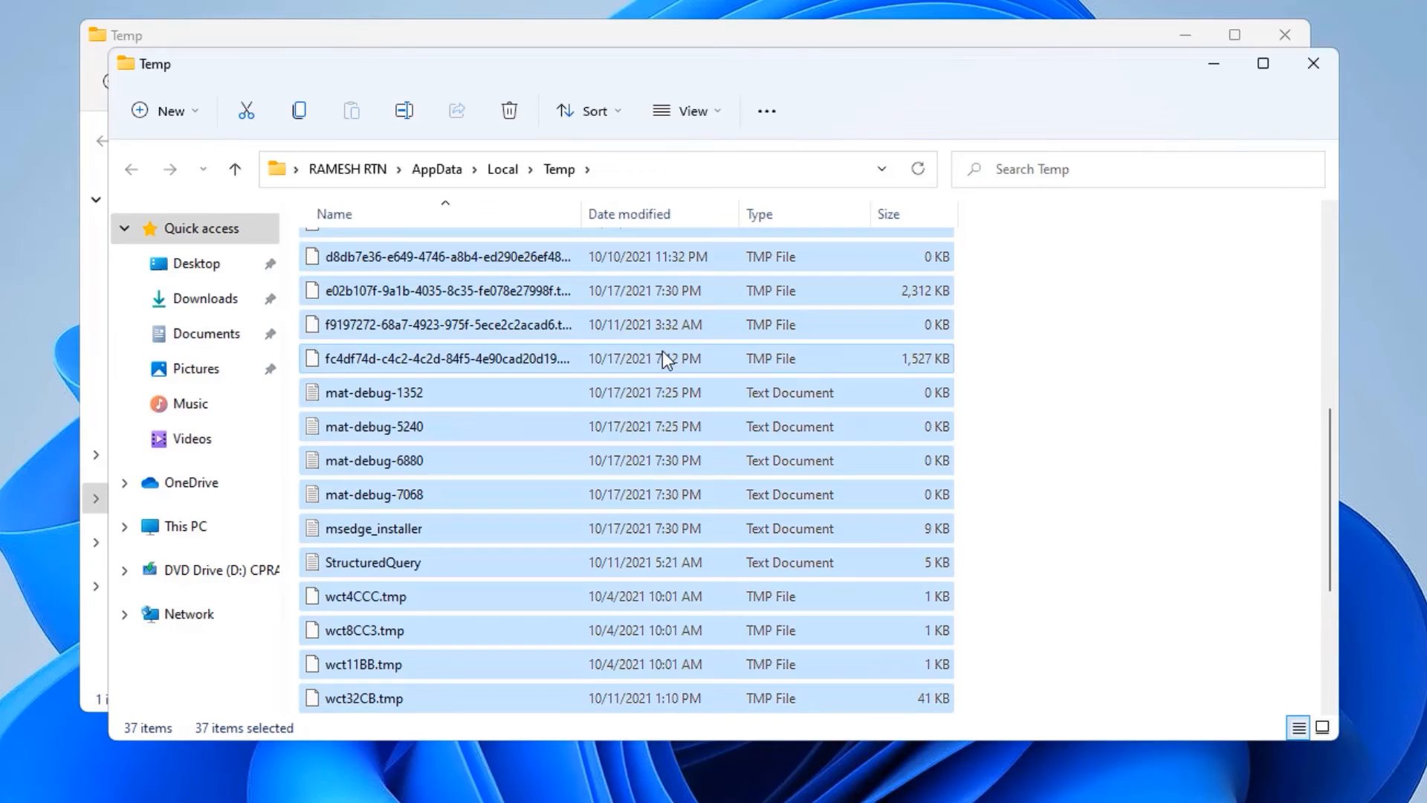
right_click(818, 443)
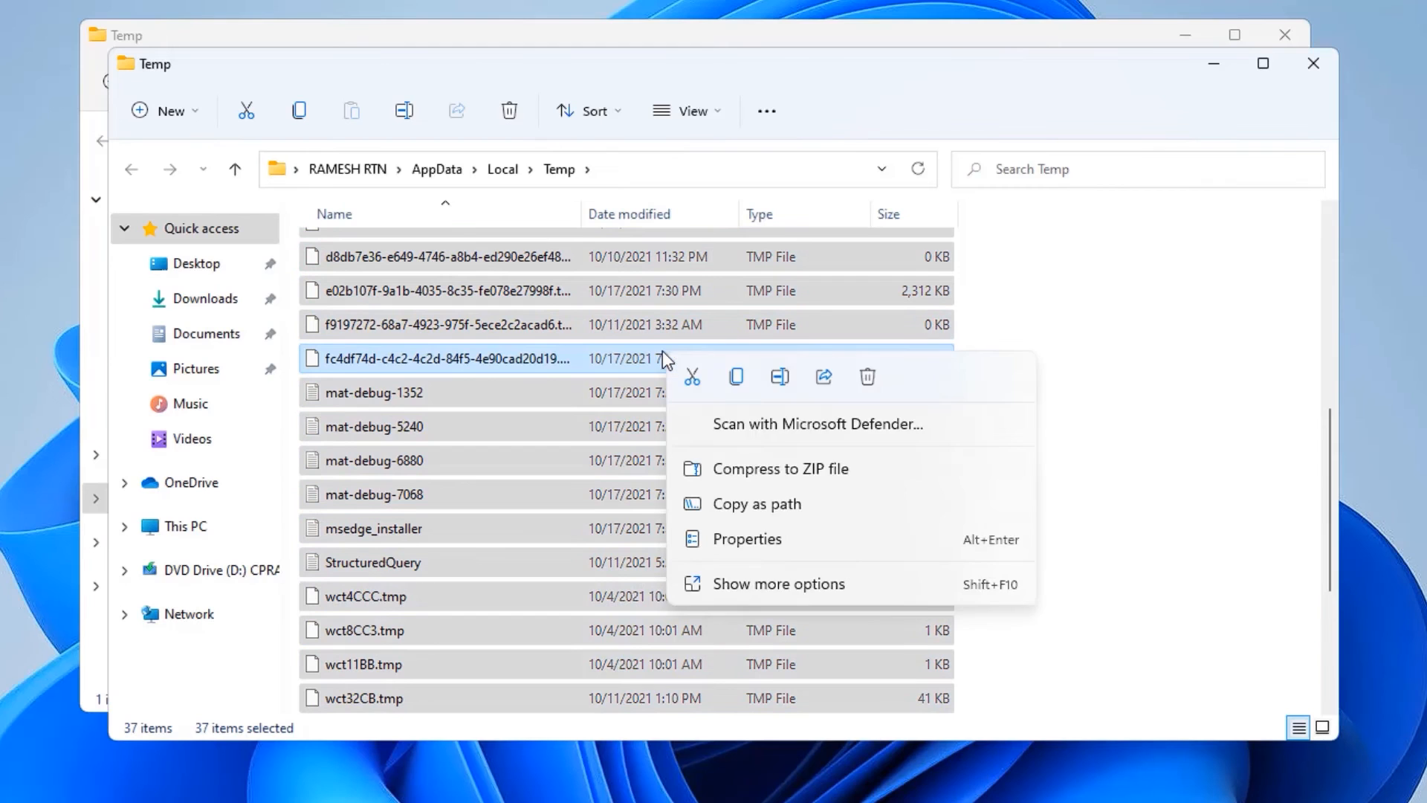
left_click(867, 377)
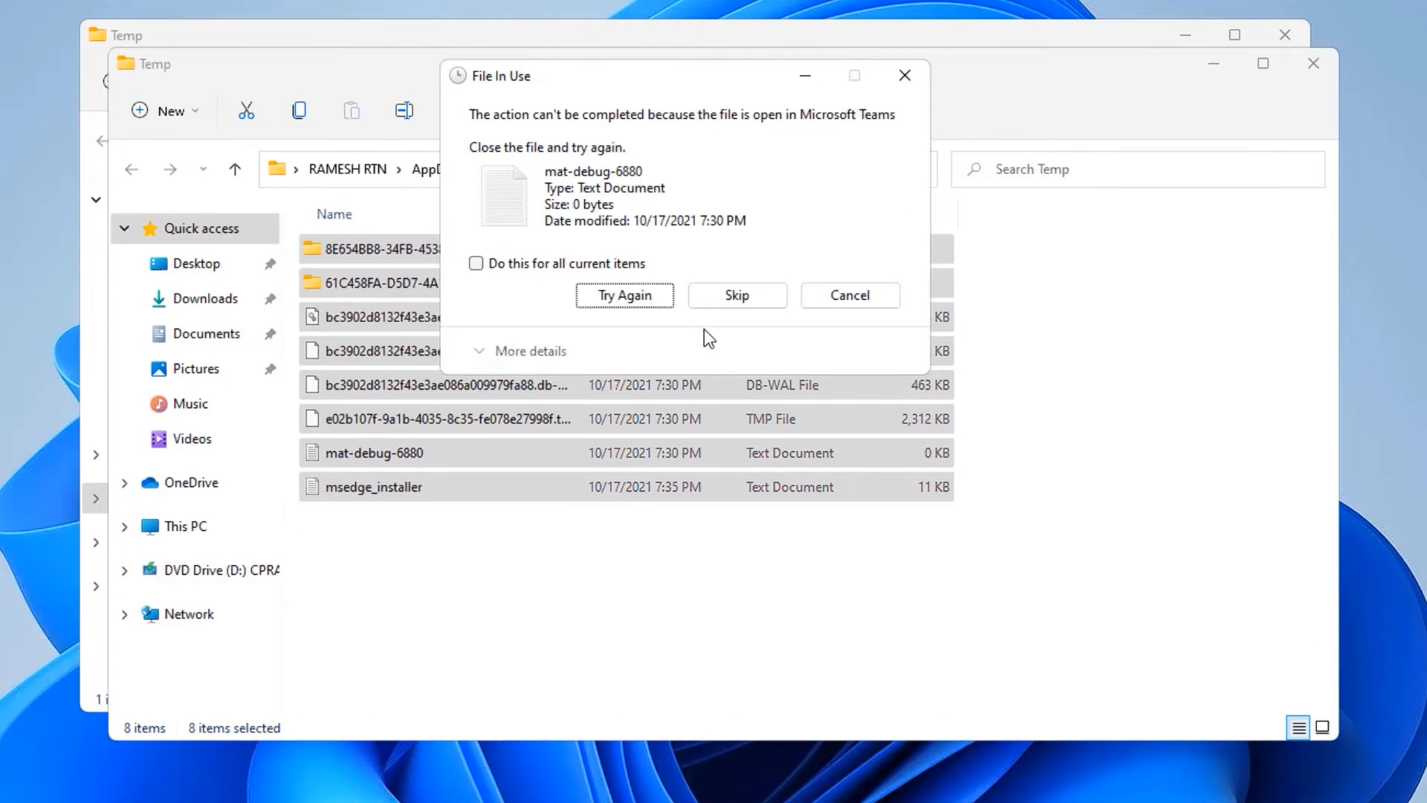
left_click(739, 305)
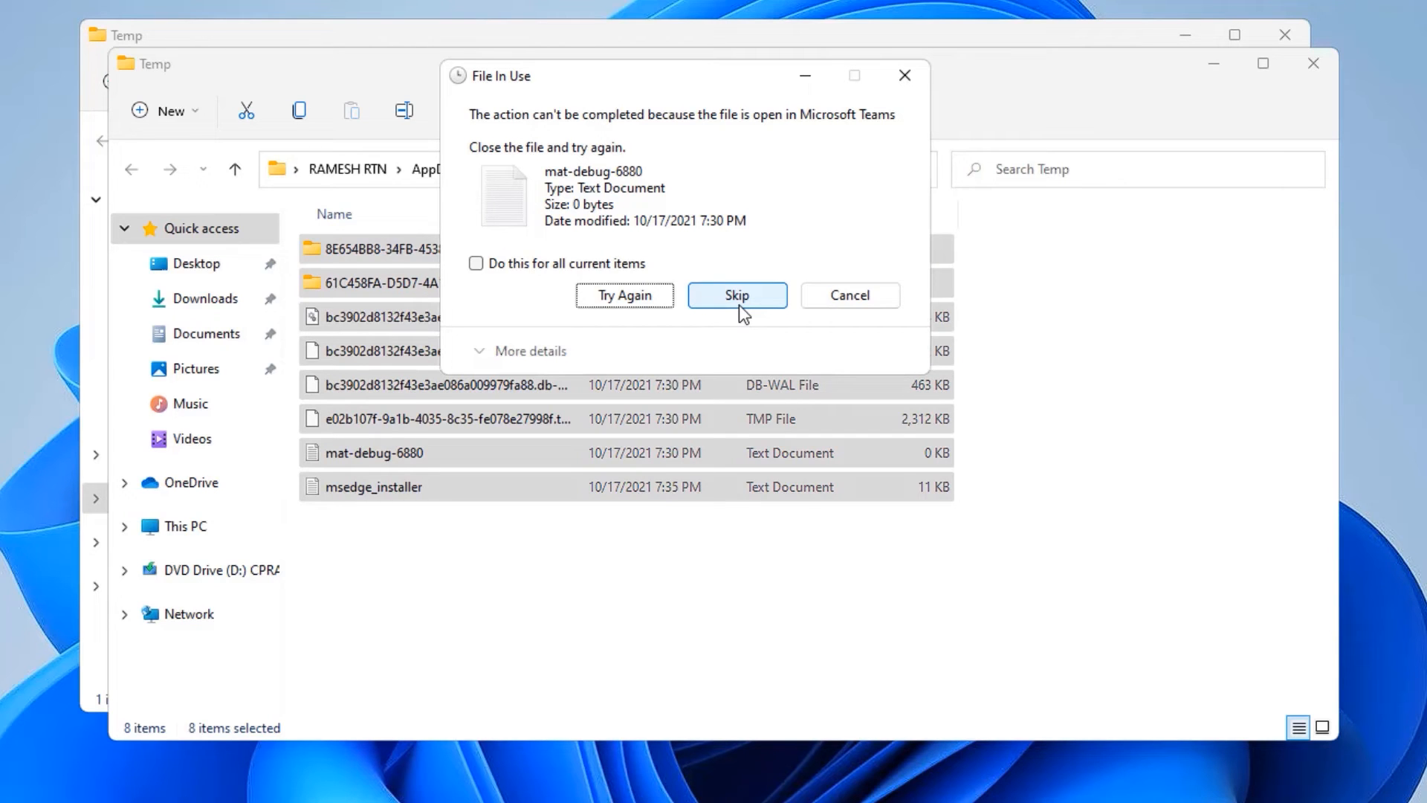
left_click(739, 305)
left_click(1311, 75)
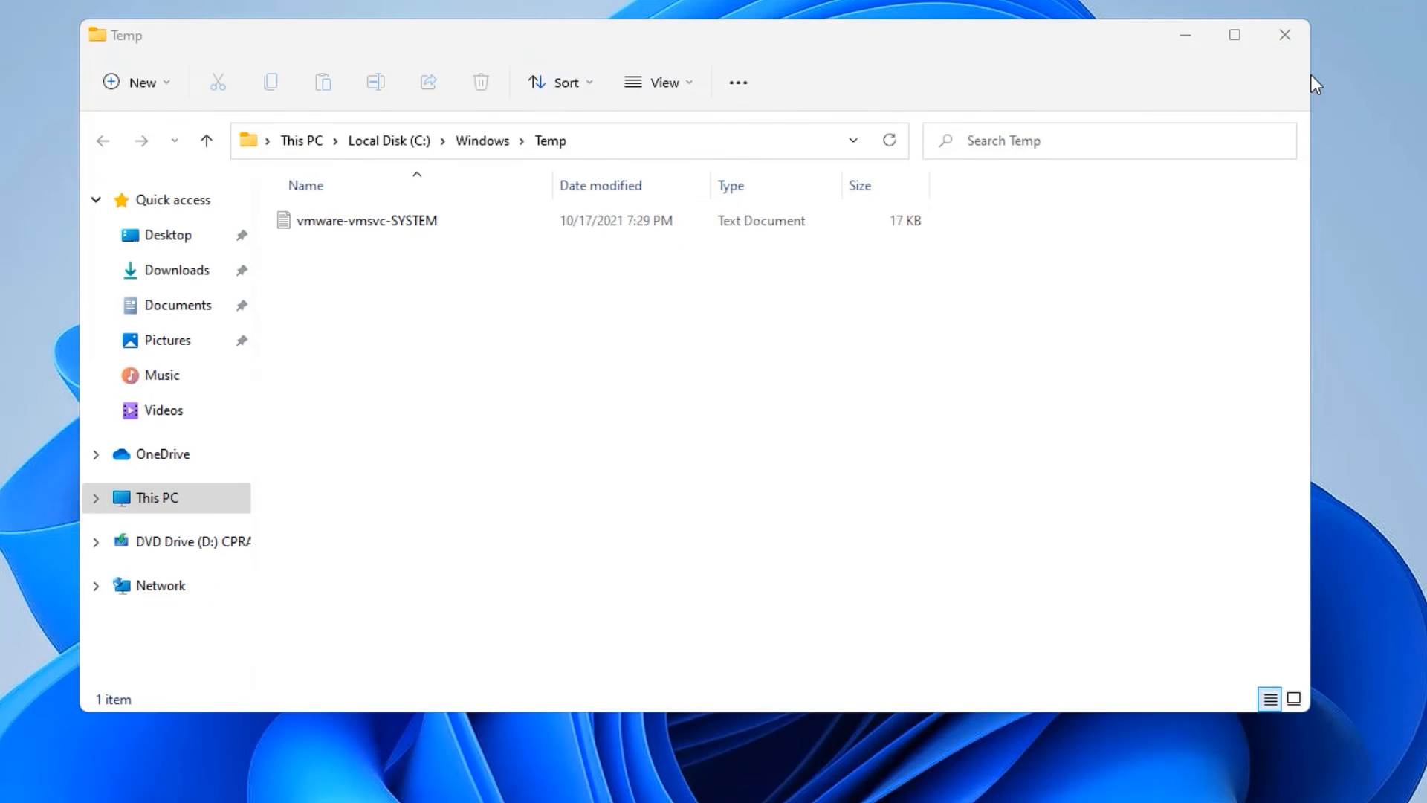
left_click(1283, 38)
Step: Open the Prefetch folder by running prefetch from the Run dialog, granting folder access, and delete all its items
left_click(630, 790)
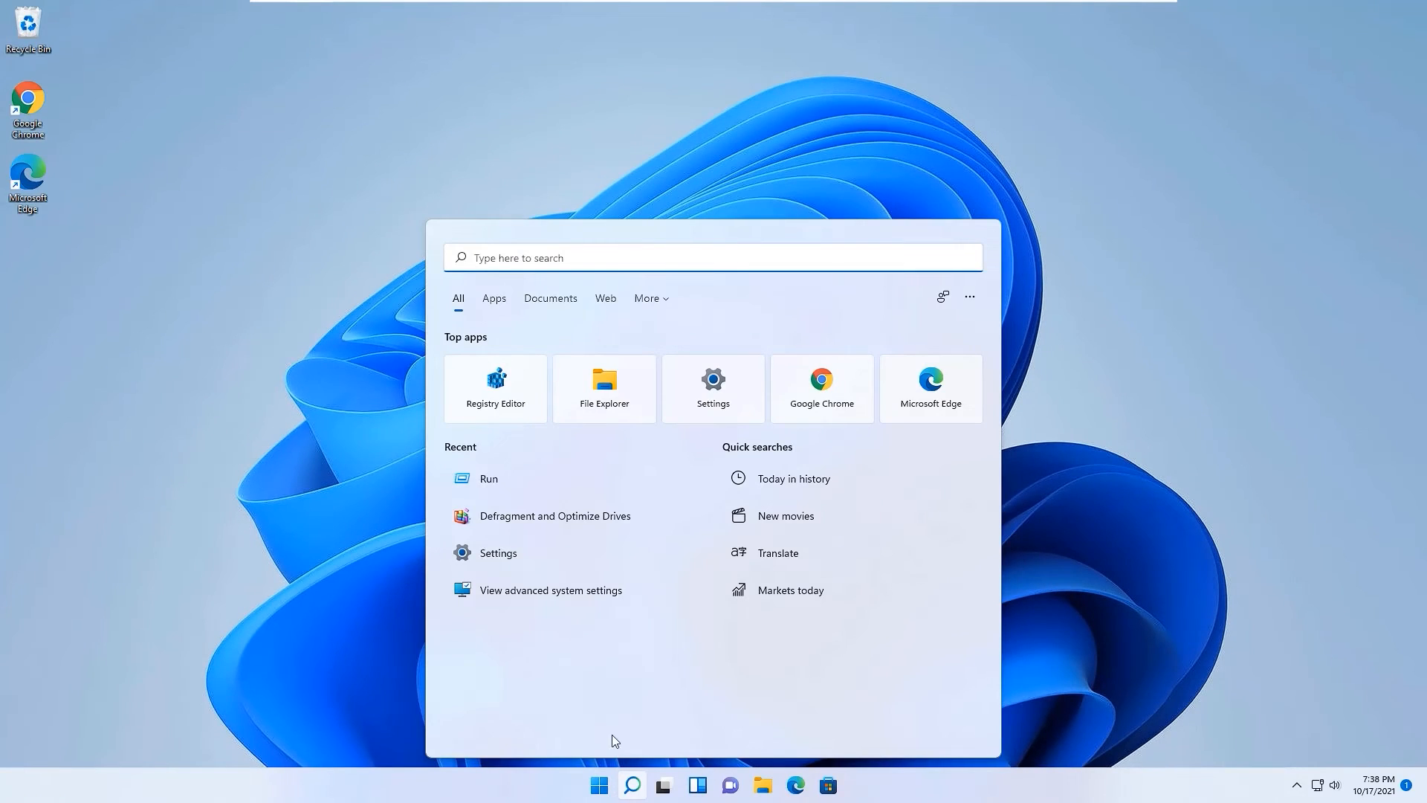
left_click(505, 477)
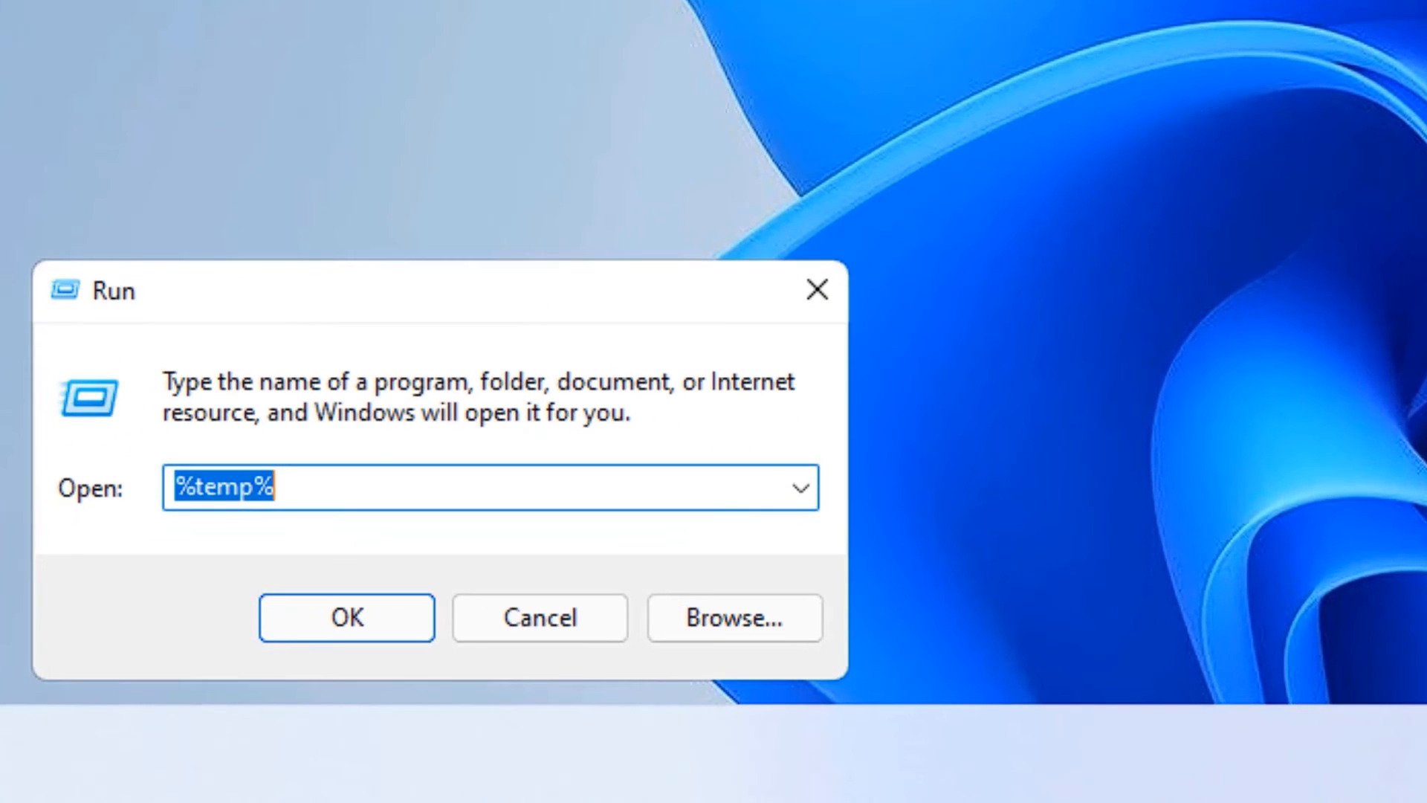
type("pref")
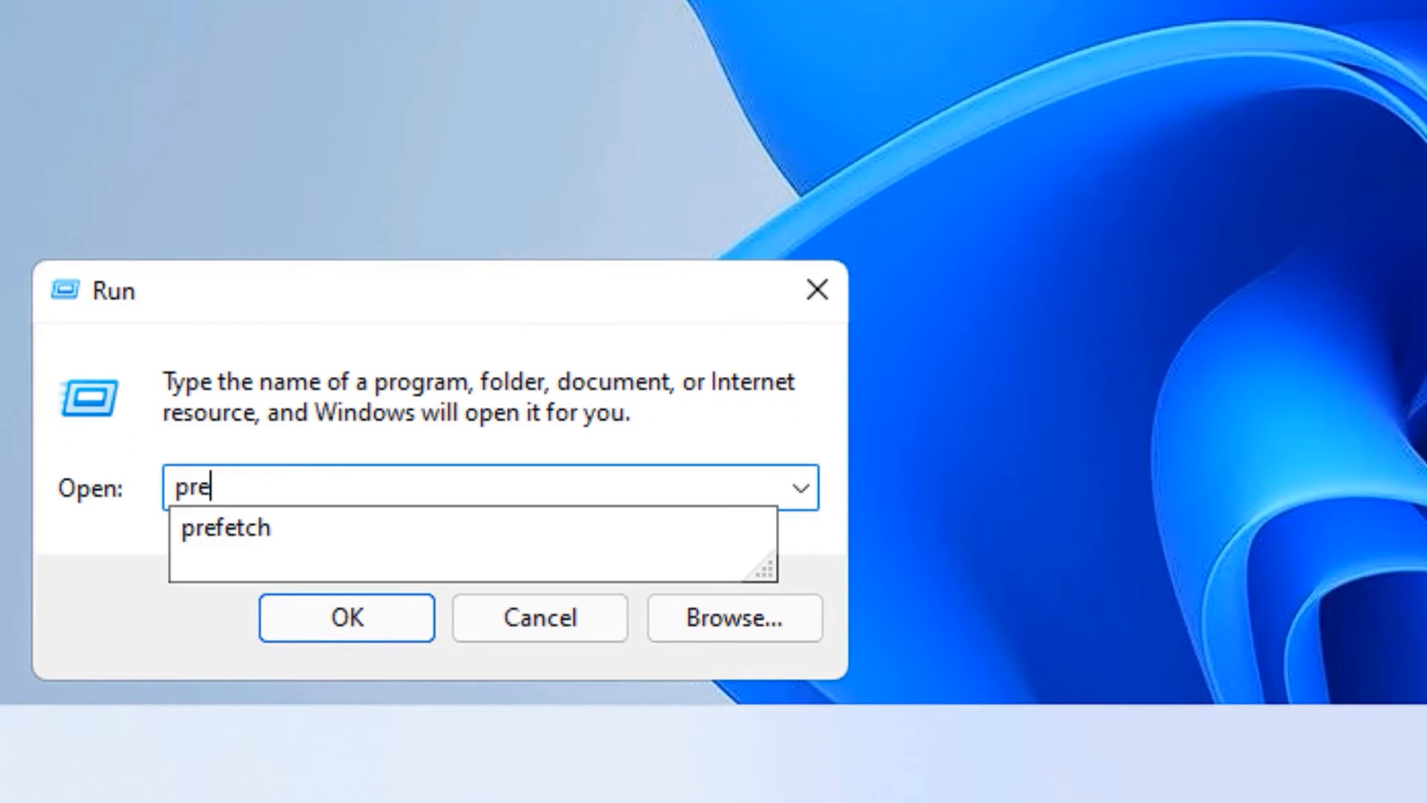
type("etch")
key("Return")
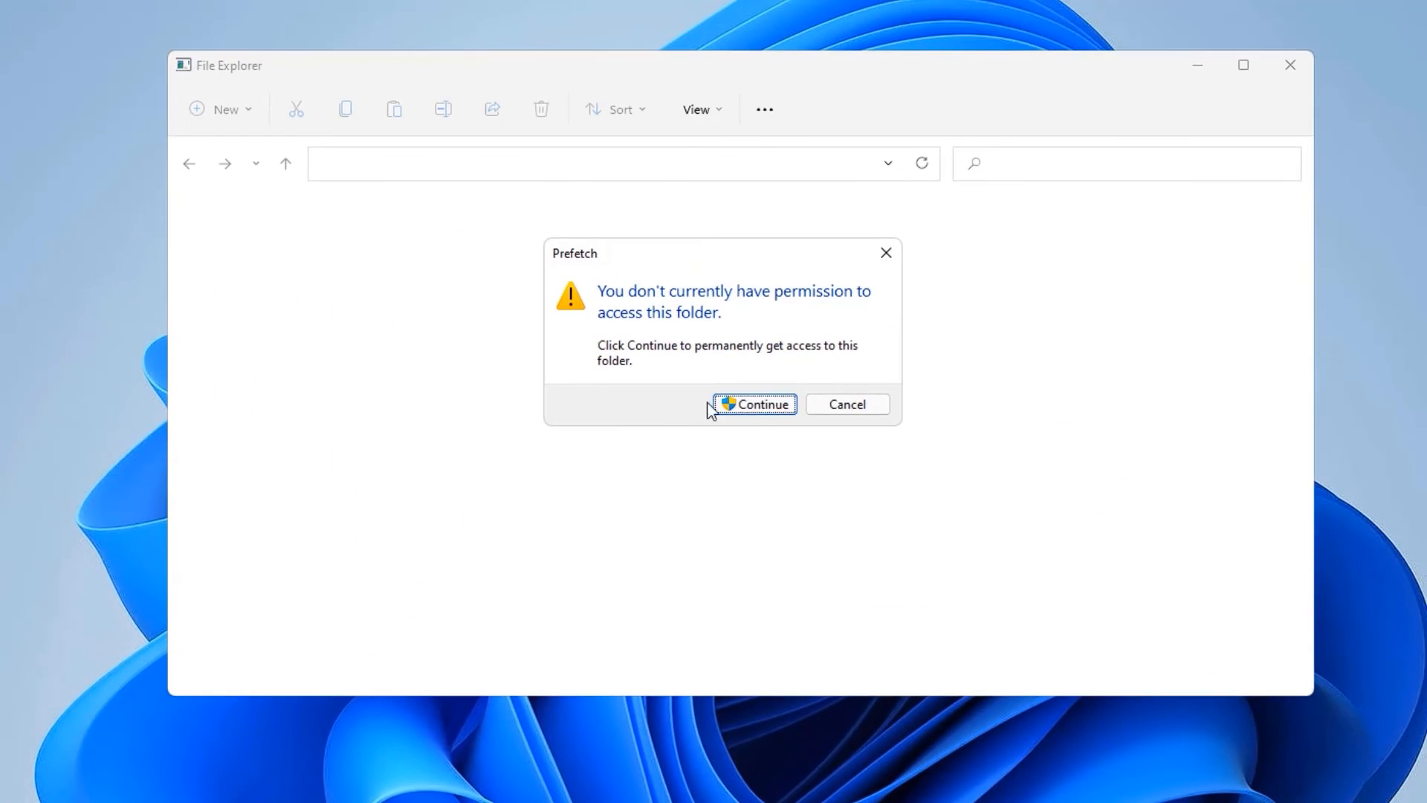
left_click(715, 406)
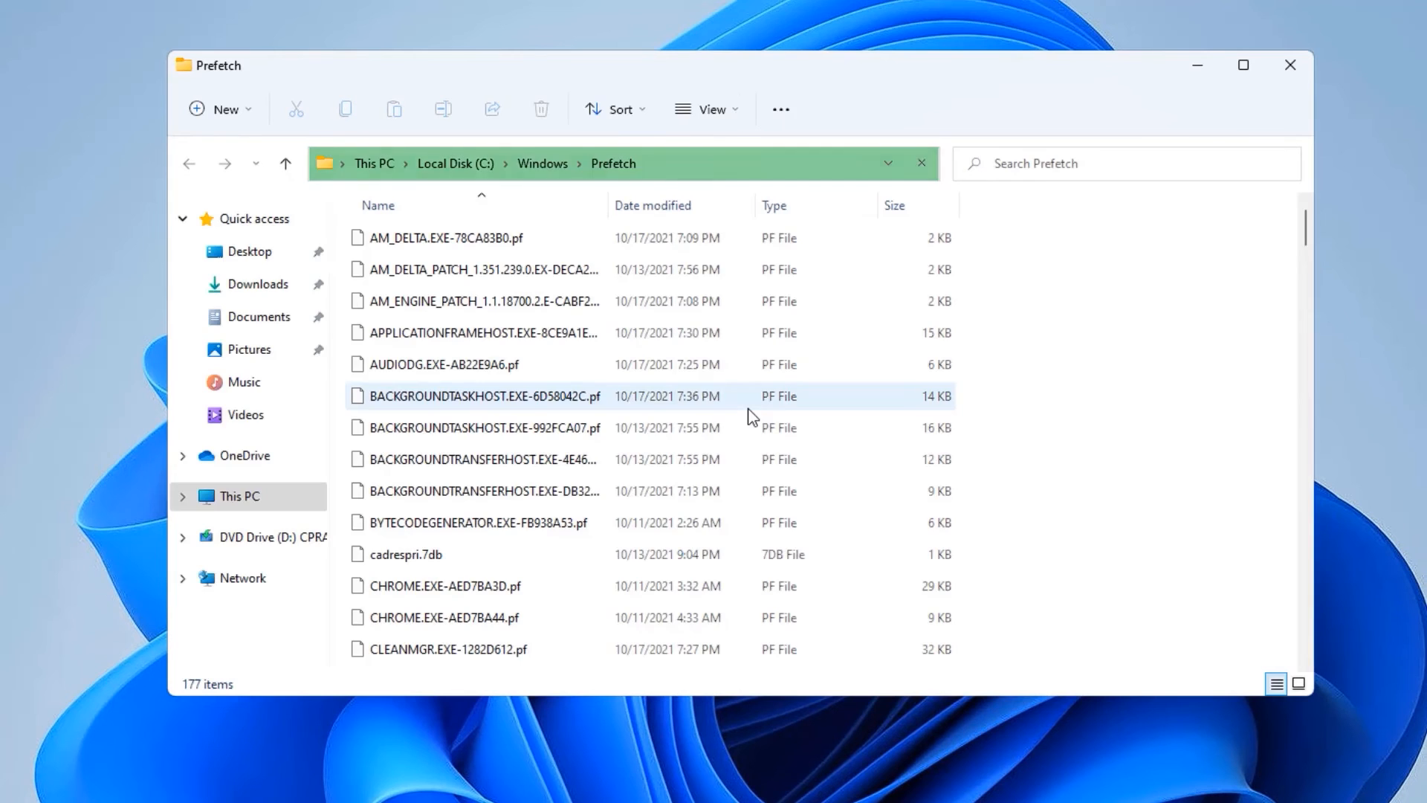
key("ctrl+a")
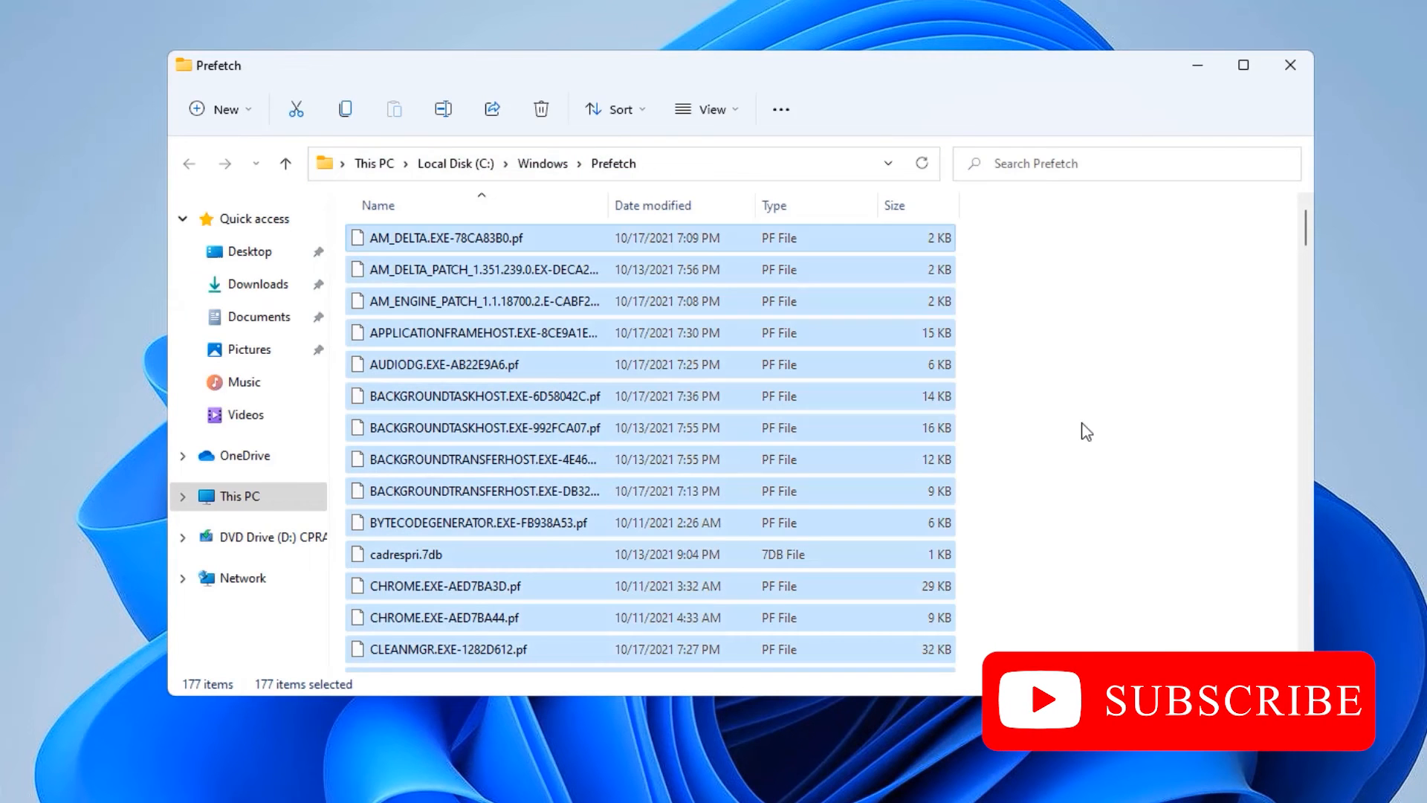
key("Delete")
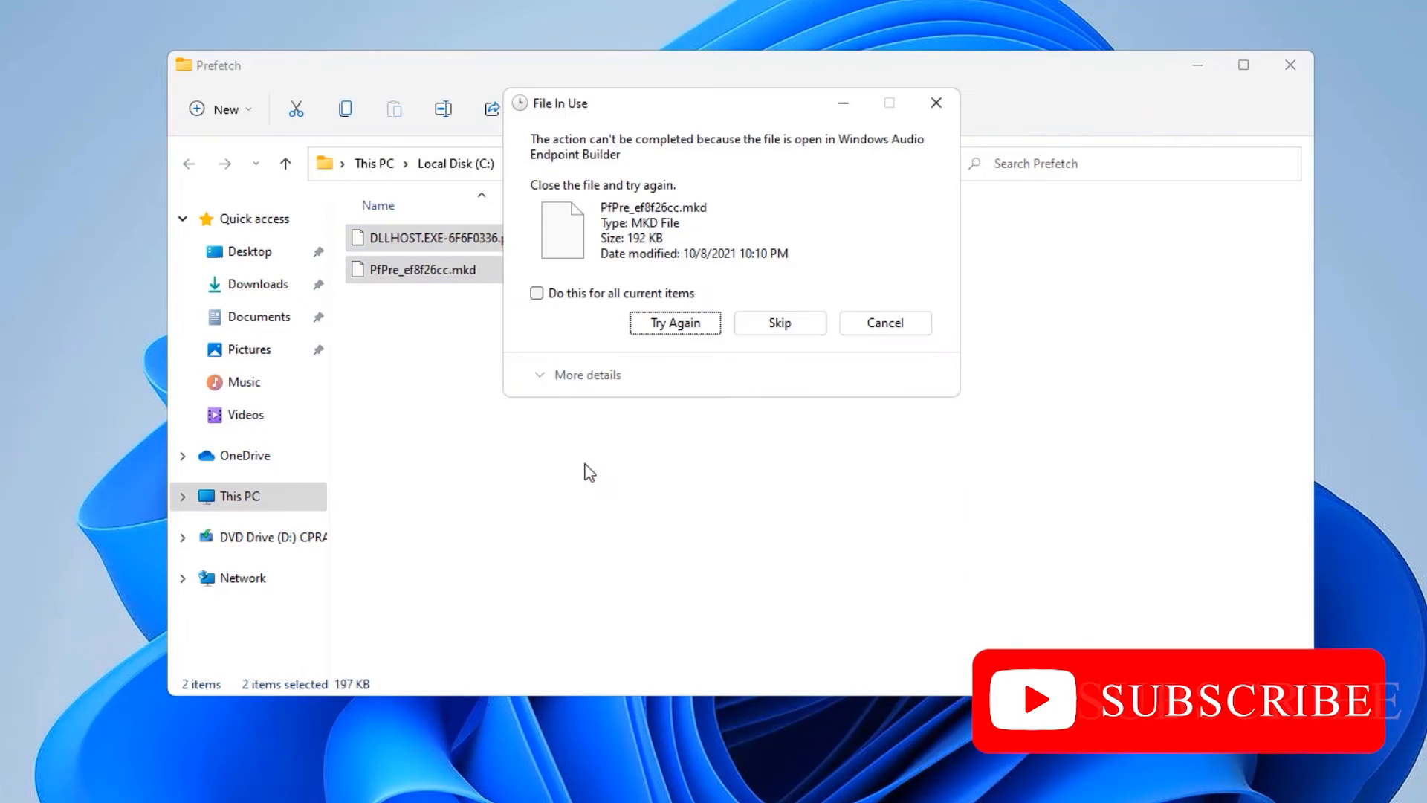
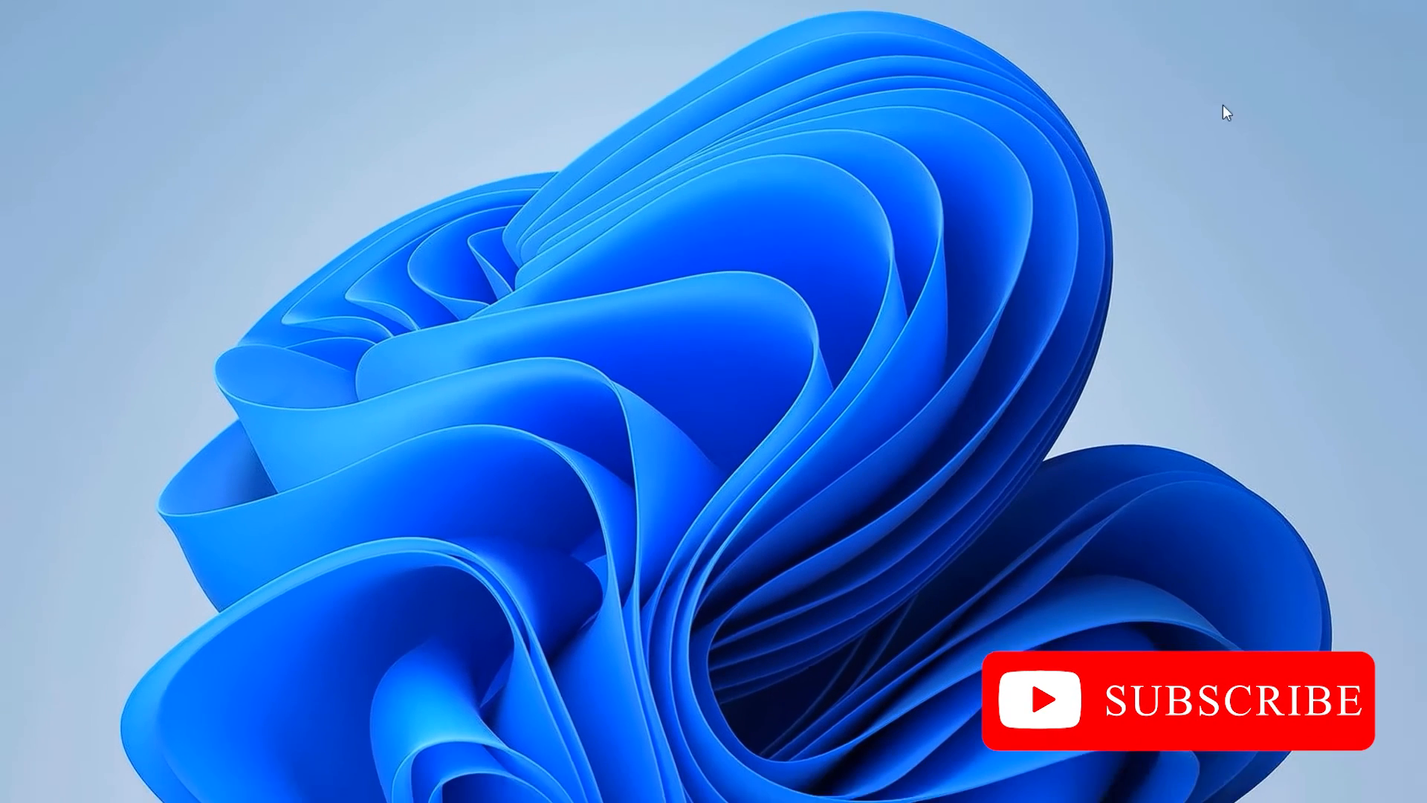
Step: Permanently delete all items in the Recycle Bin
double_click(45, 35)
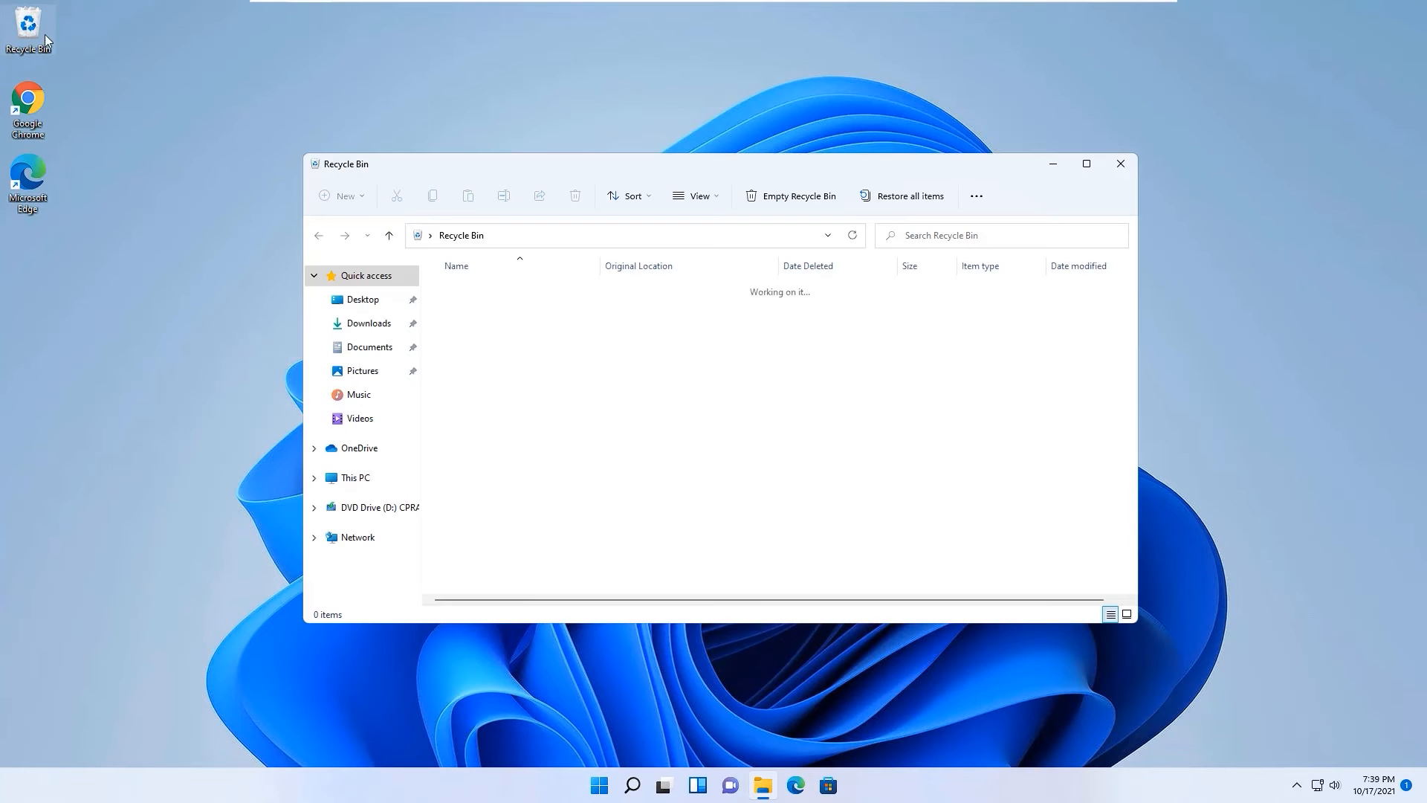
left_click(635, 407)
key("ctrl+a")
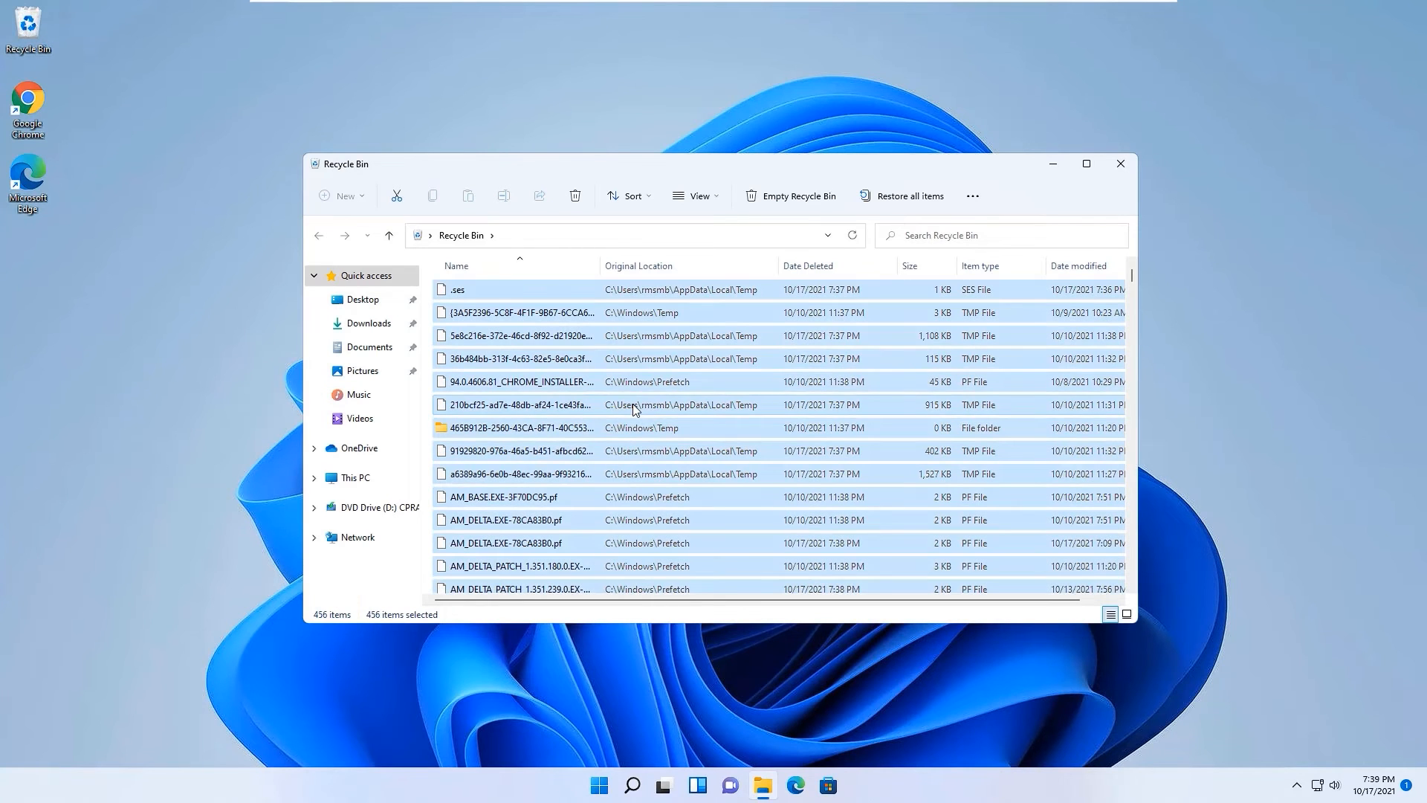
key("Delete")
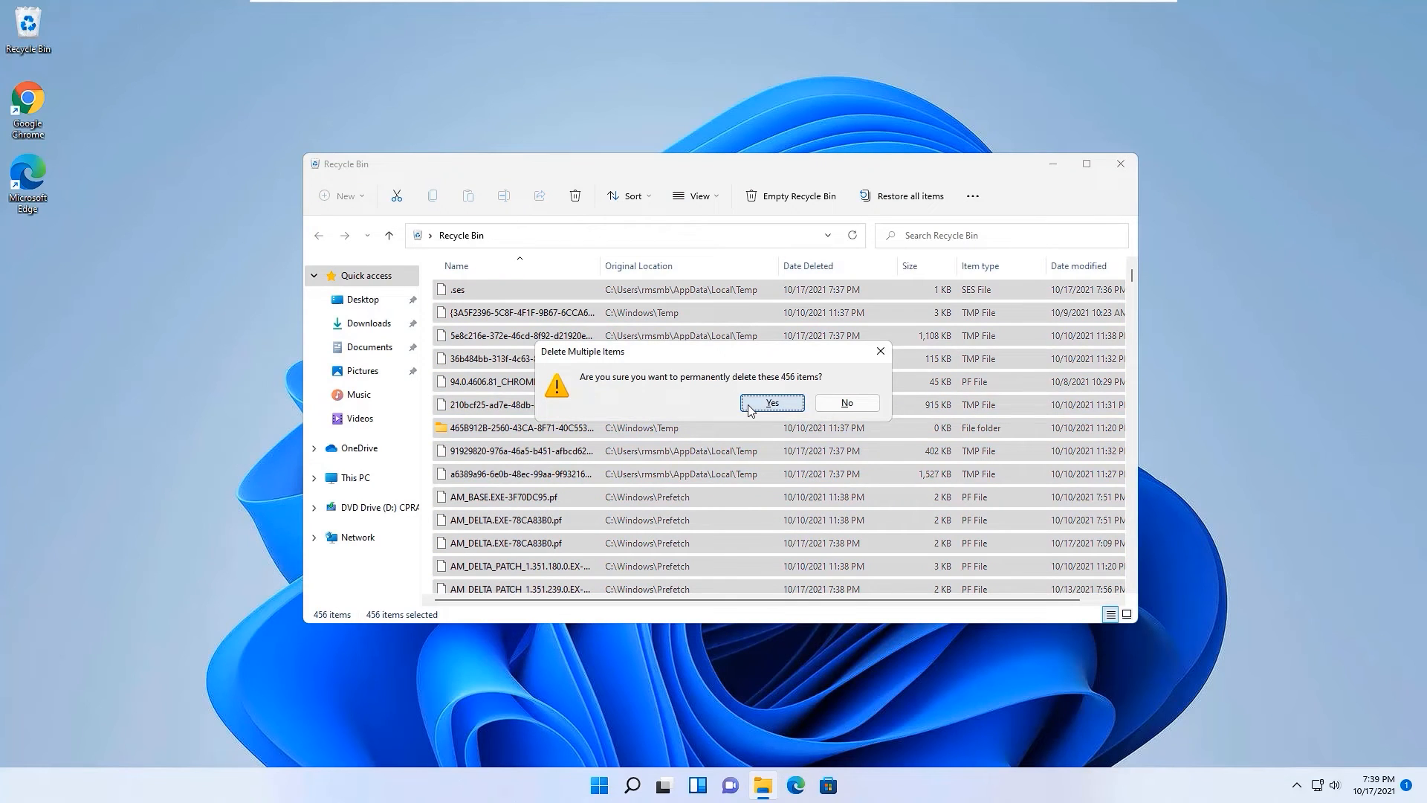
left_click(772, 403)
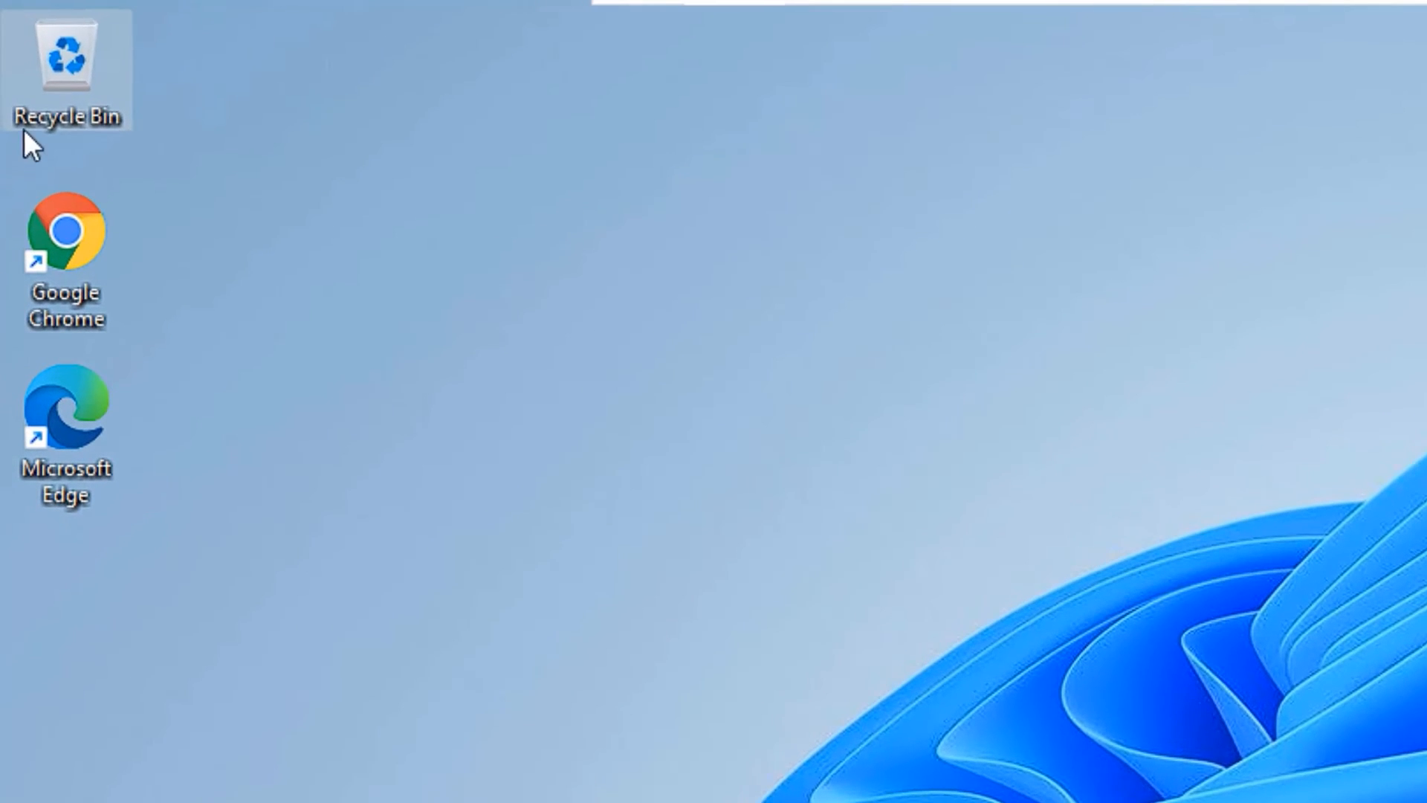
Step: Set the Recycle Bin's custom maximum size for Local Disk (C:) to 3000 MB and apply the change
right_click(12, 27)
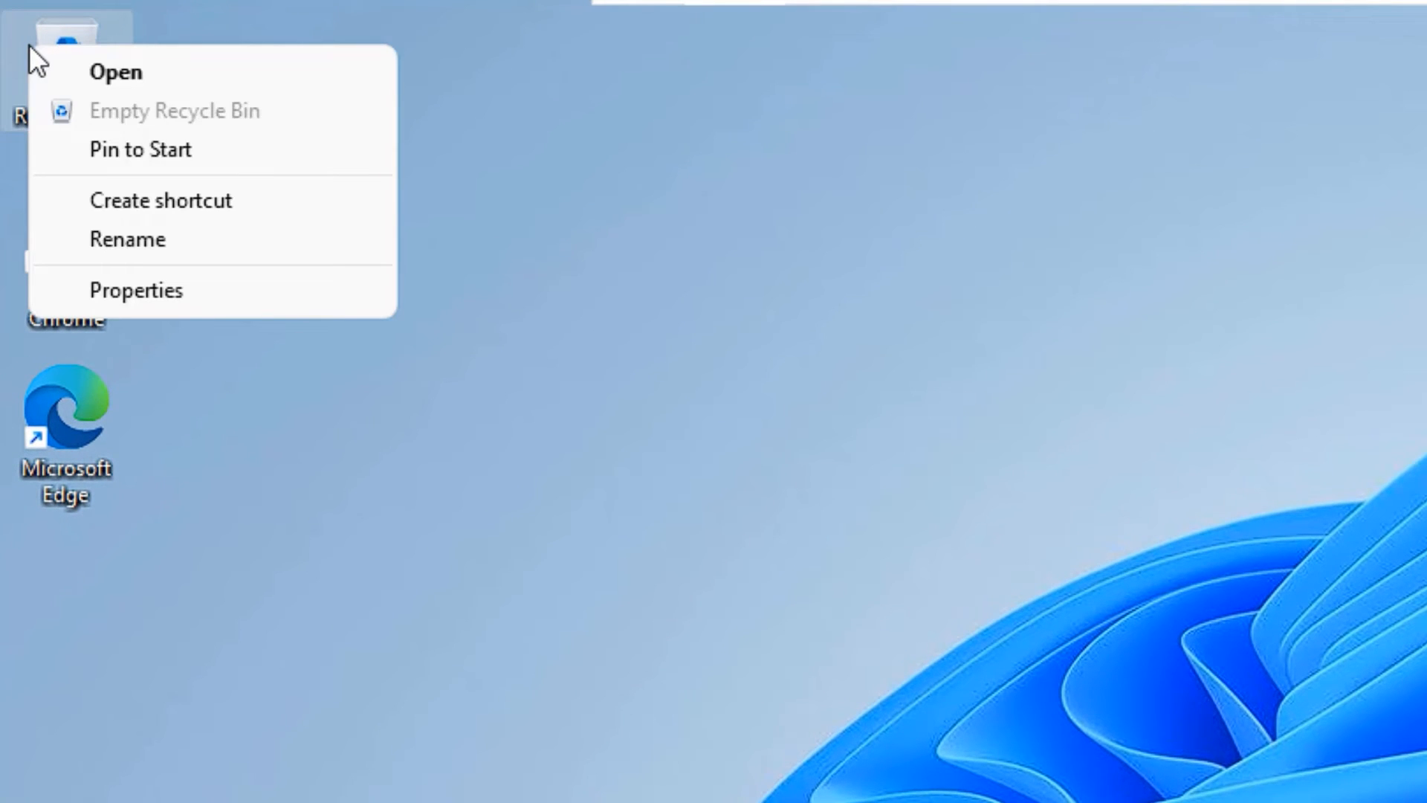
left_click(163, 291)
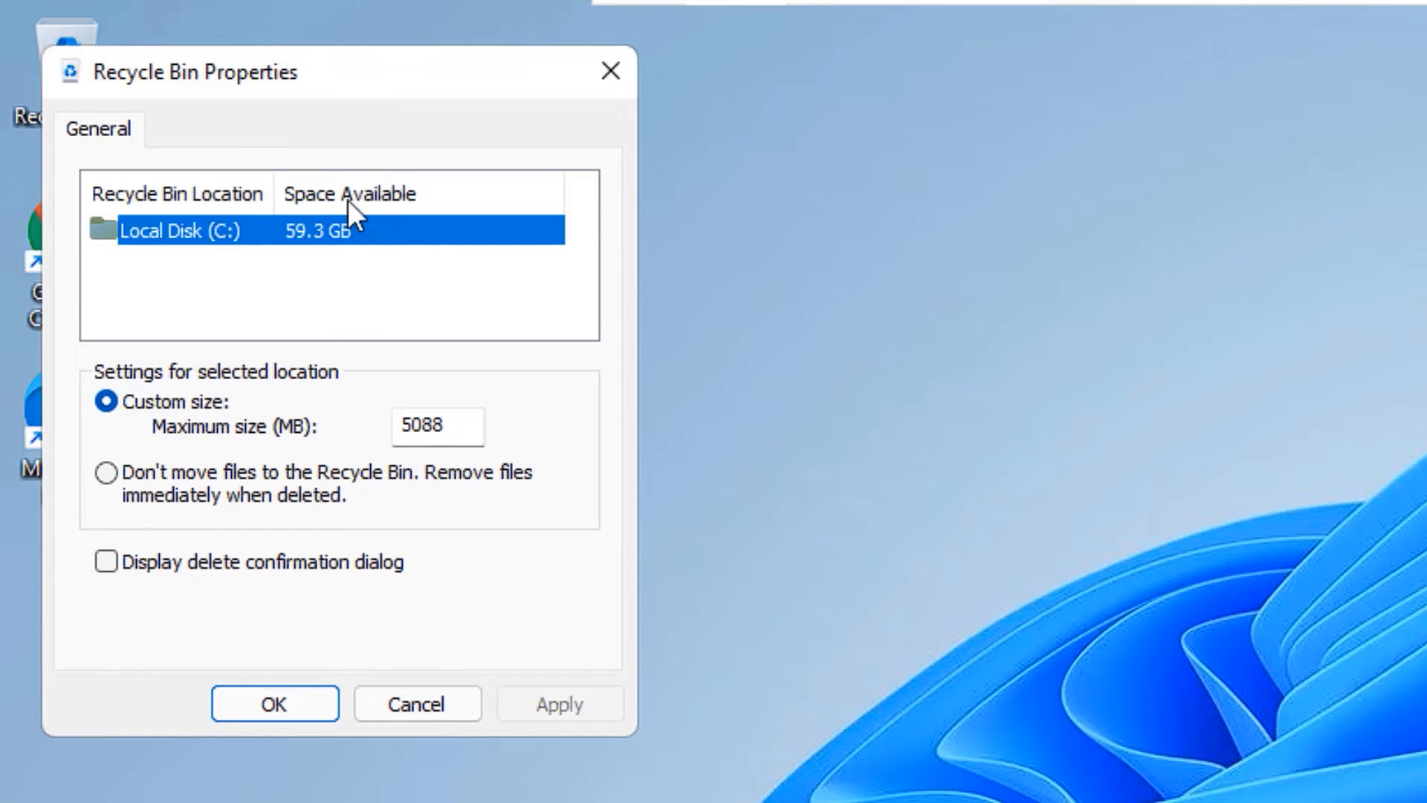
double_click(444, 440)
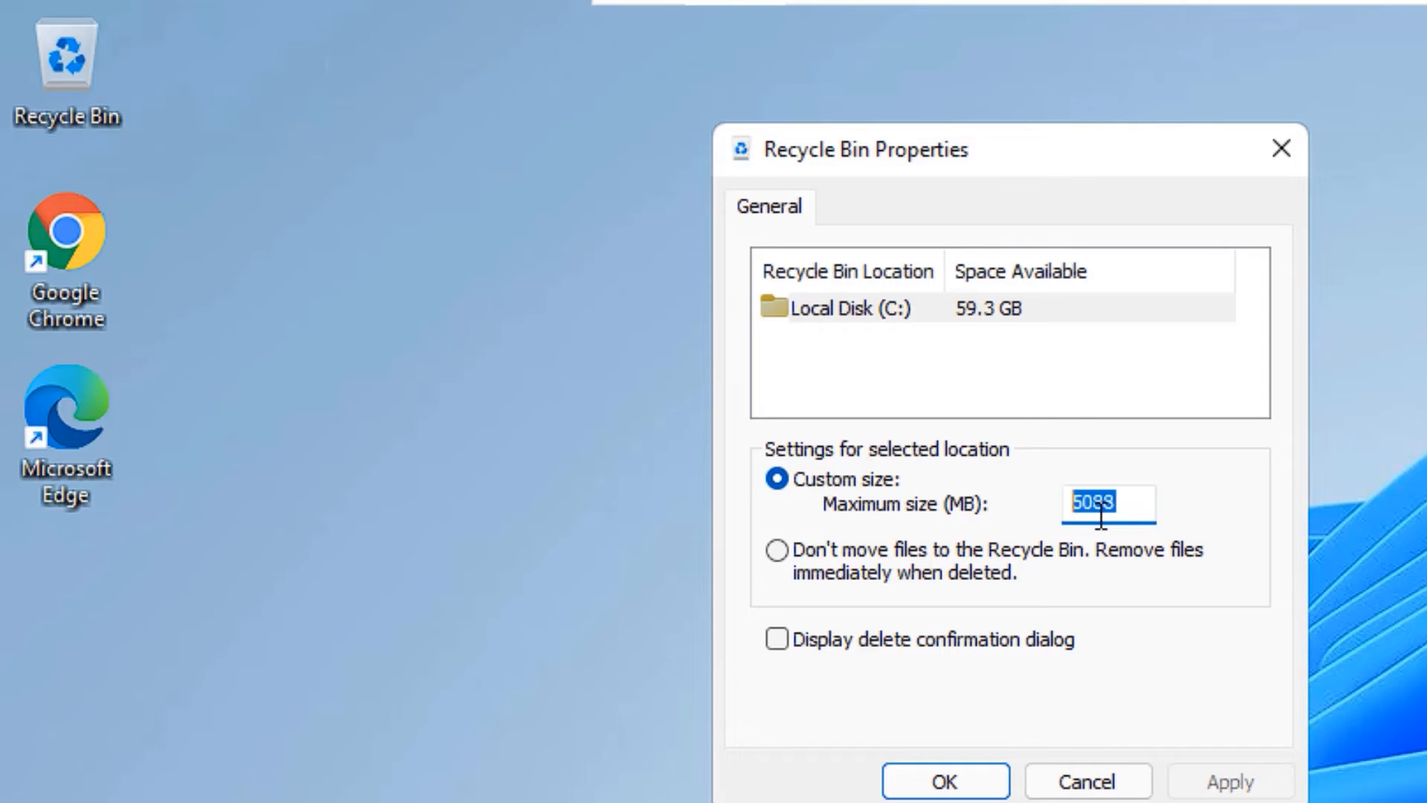
type("3000")
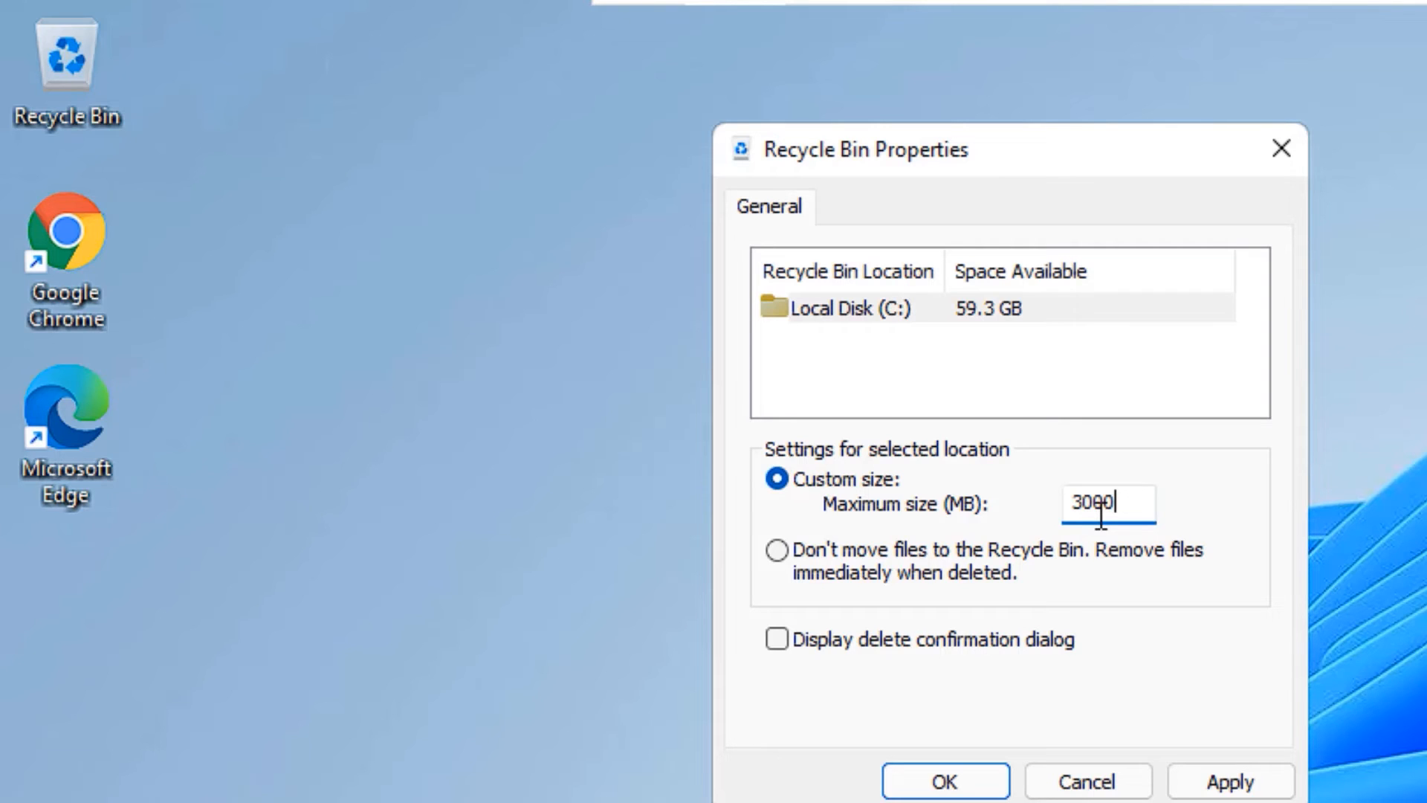
left_click(1228, 782)
left_click(926, 782)
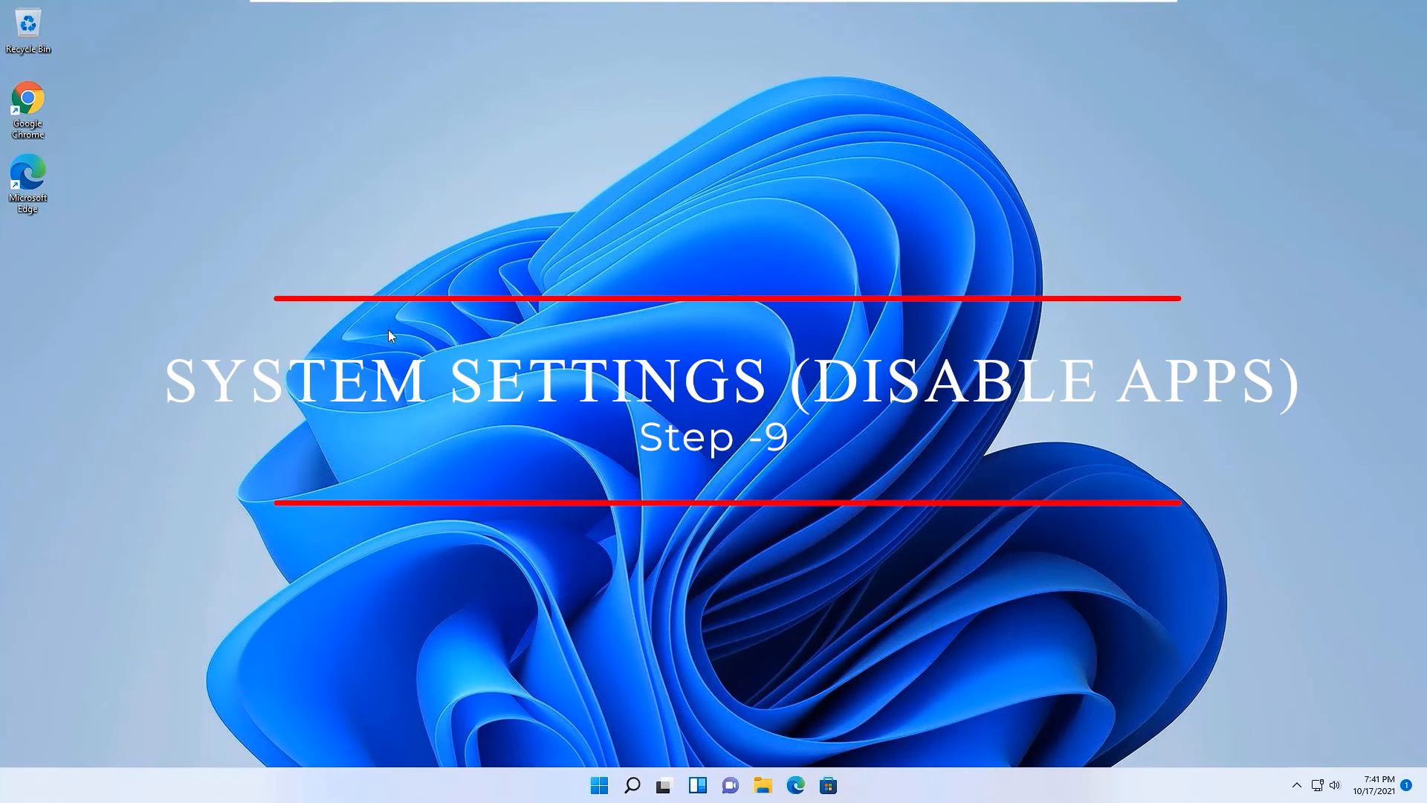
Step: Open the Settings app and turn off notifications from apps and other senders in the System settings
left_click(633, 785)
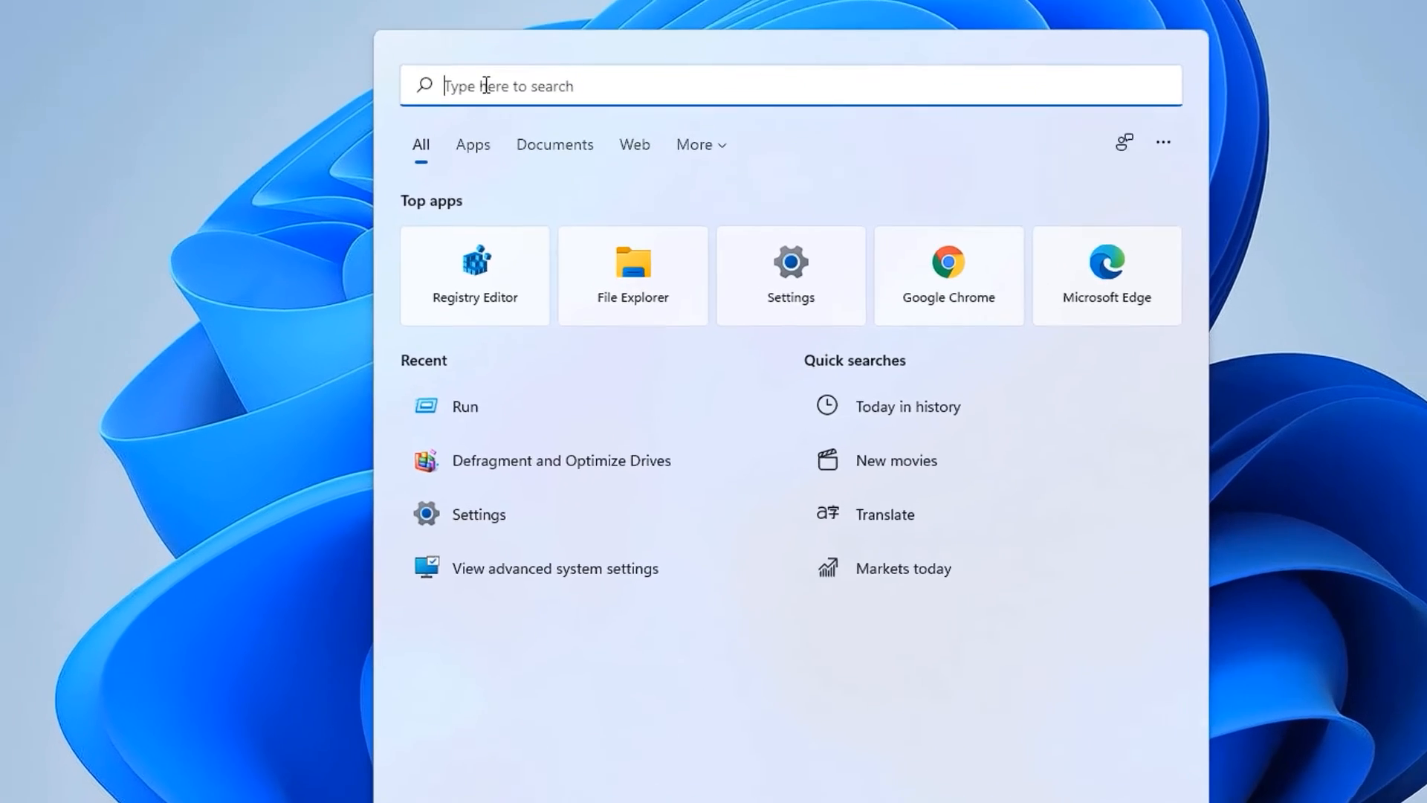
type("se")
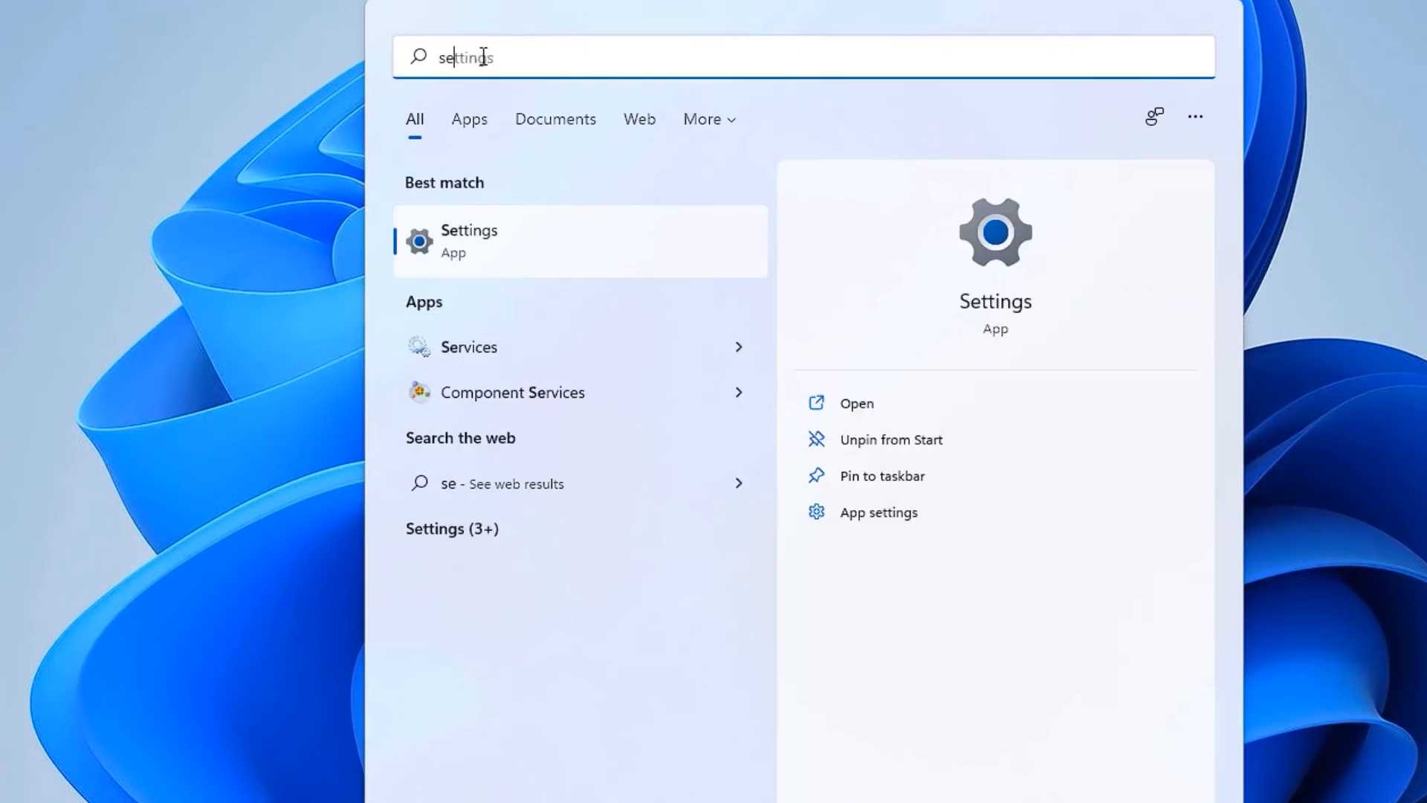
type("ttings")
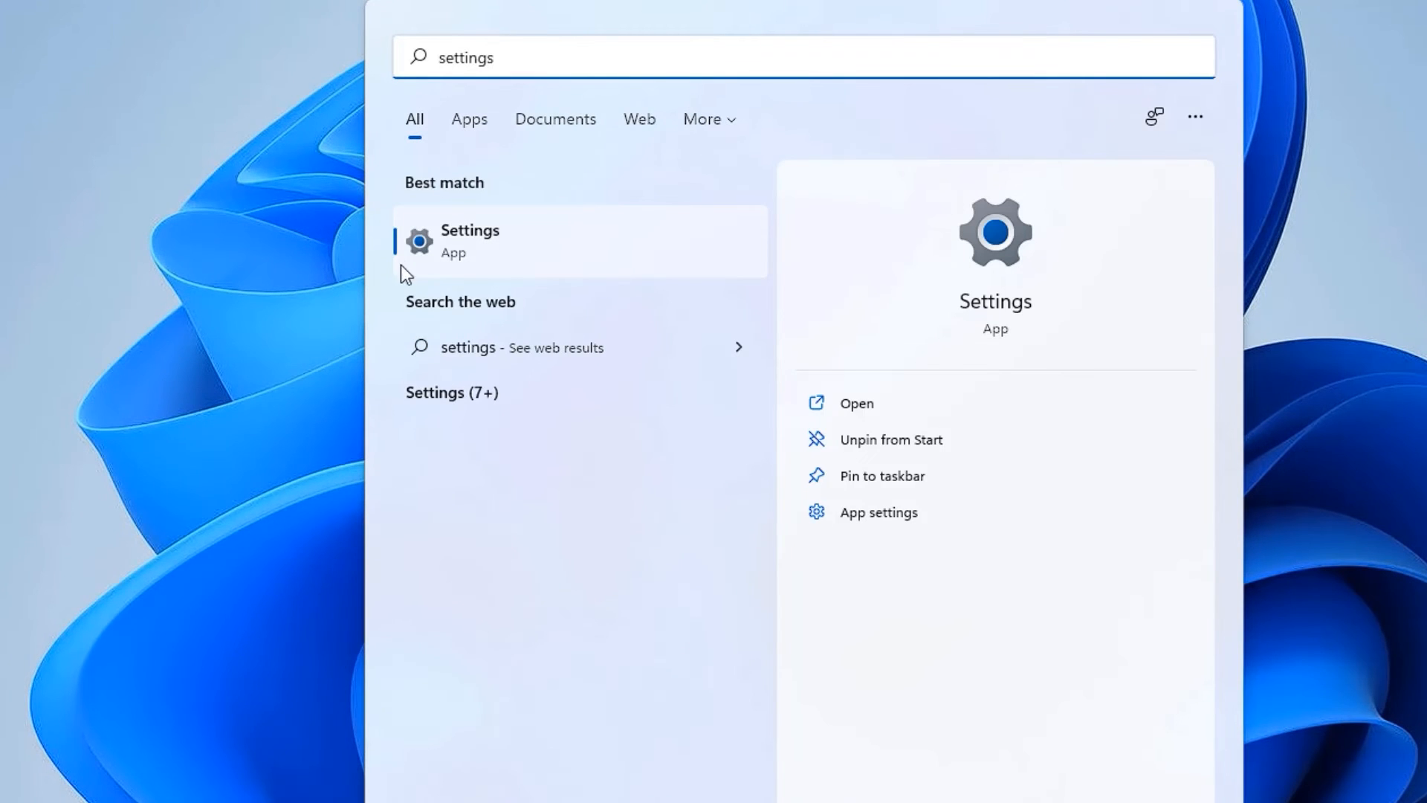
left_click(472, 245)
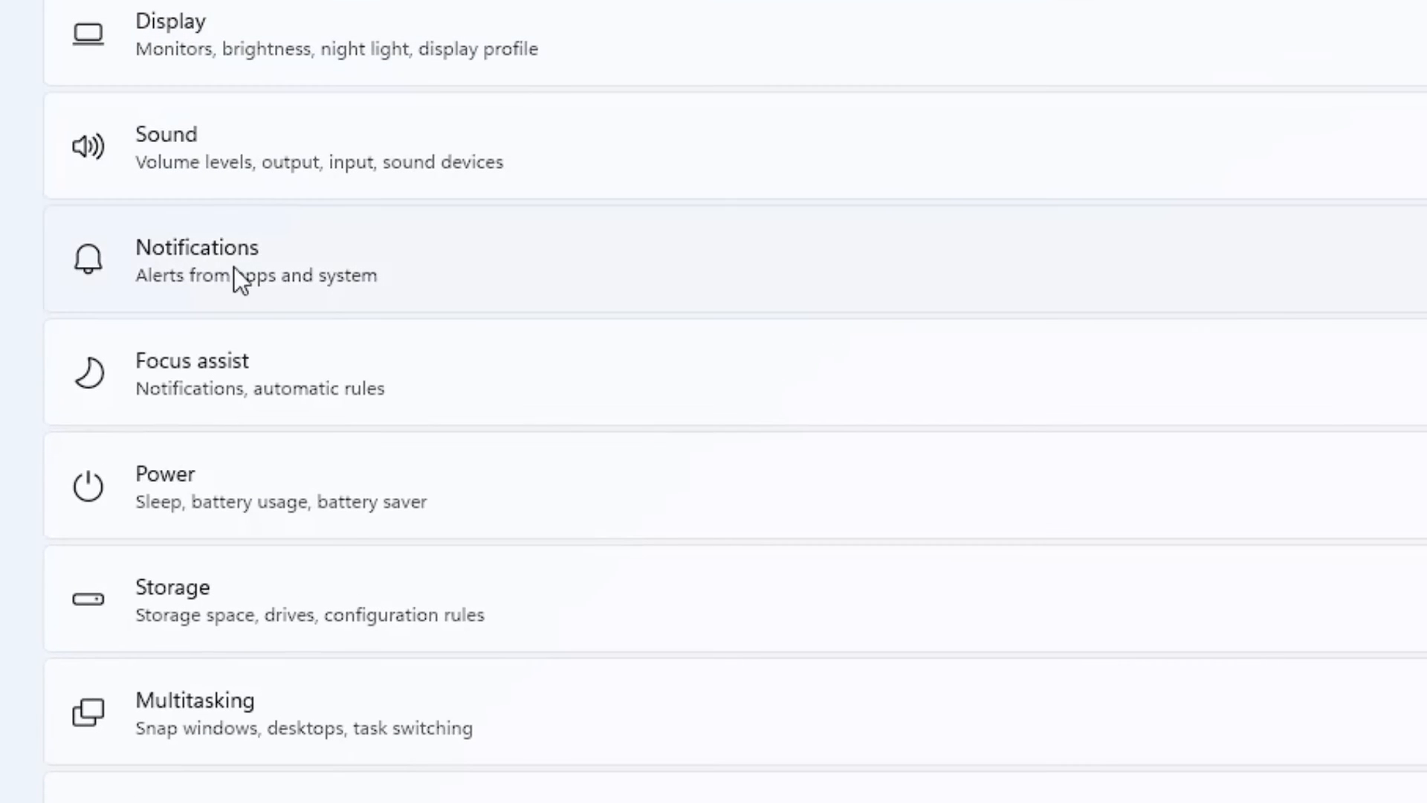
left_click(223, 275)
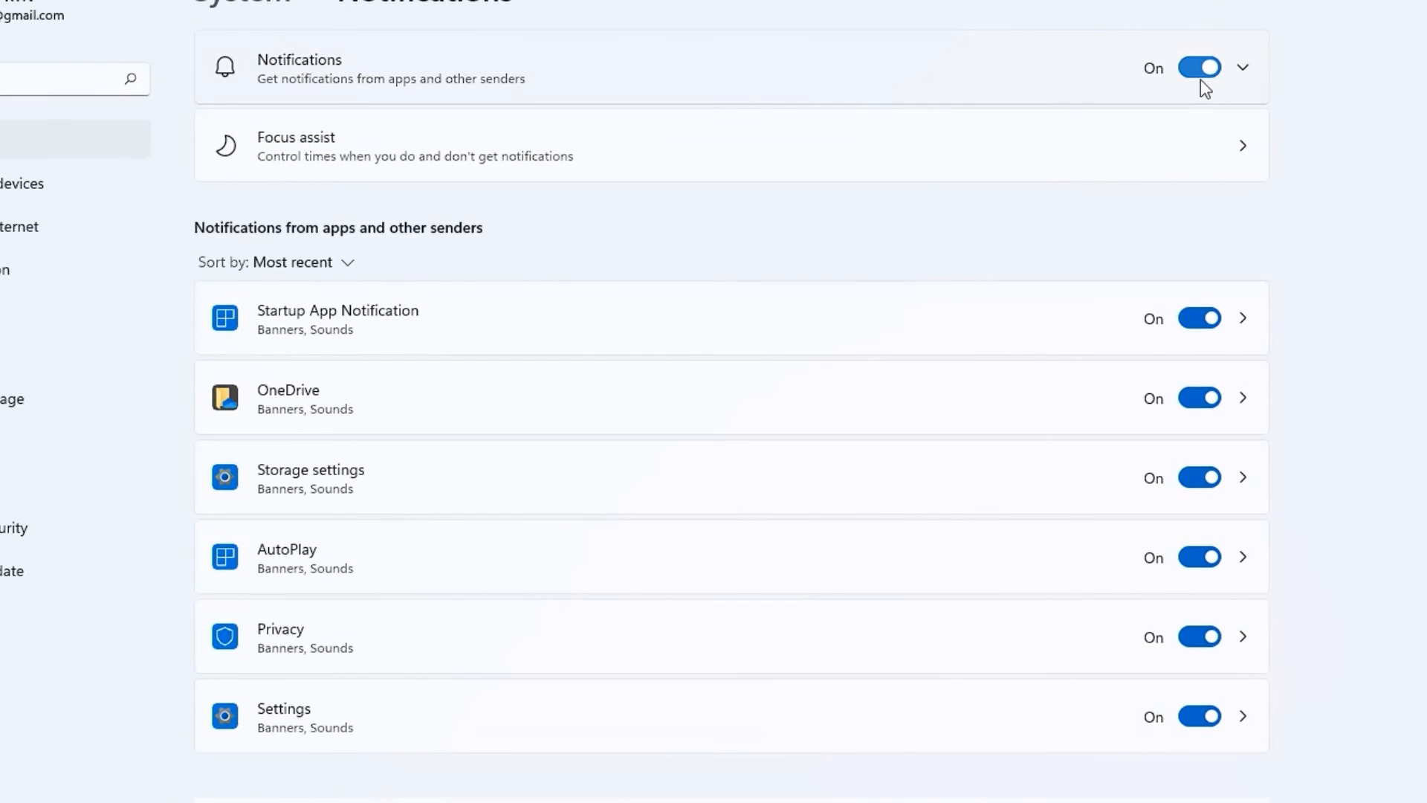
left_click(1201, 78)
left_click(18, 22)
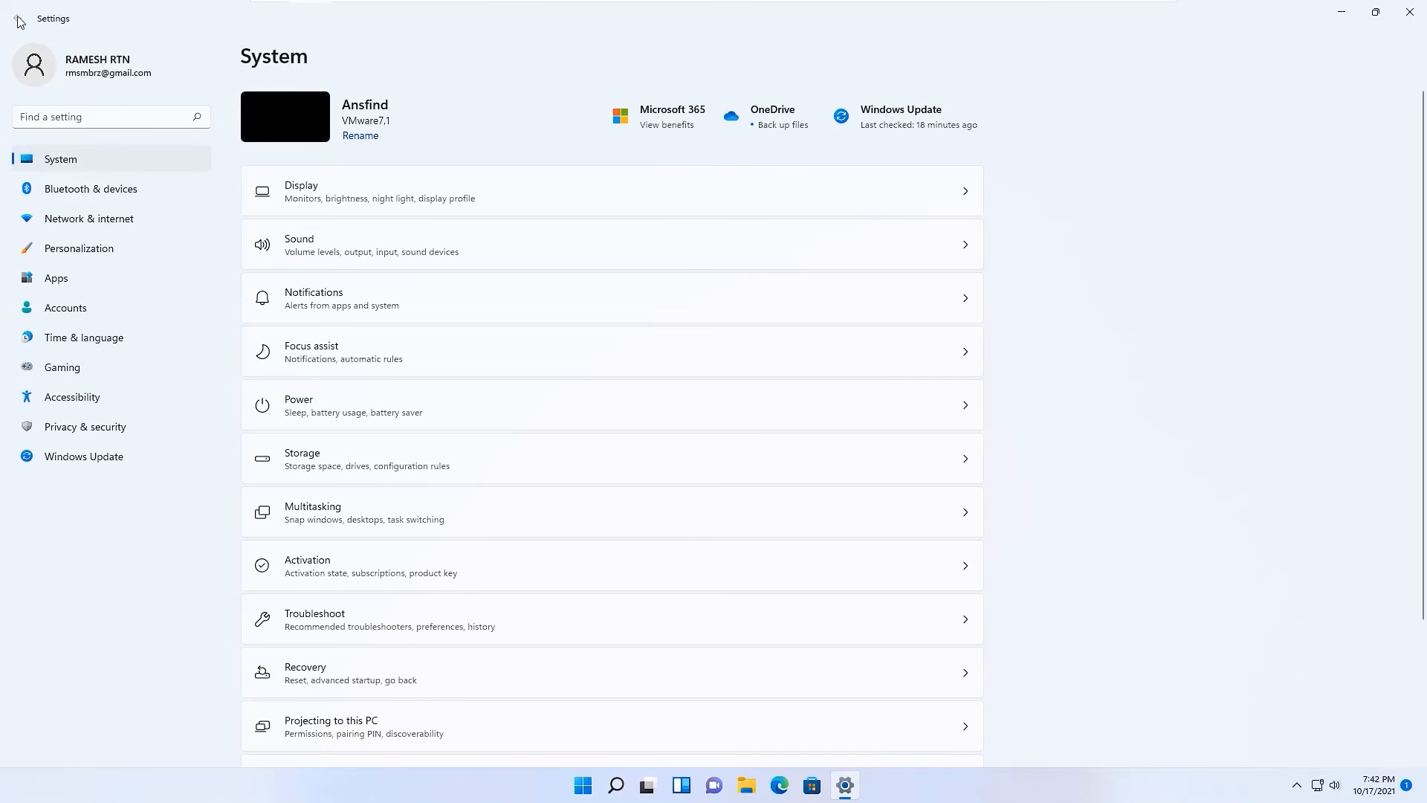
Step: Turn off opening Xbox Game Bar with the controller button in the Gaming settings
left_click(52, 373)
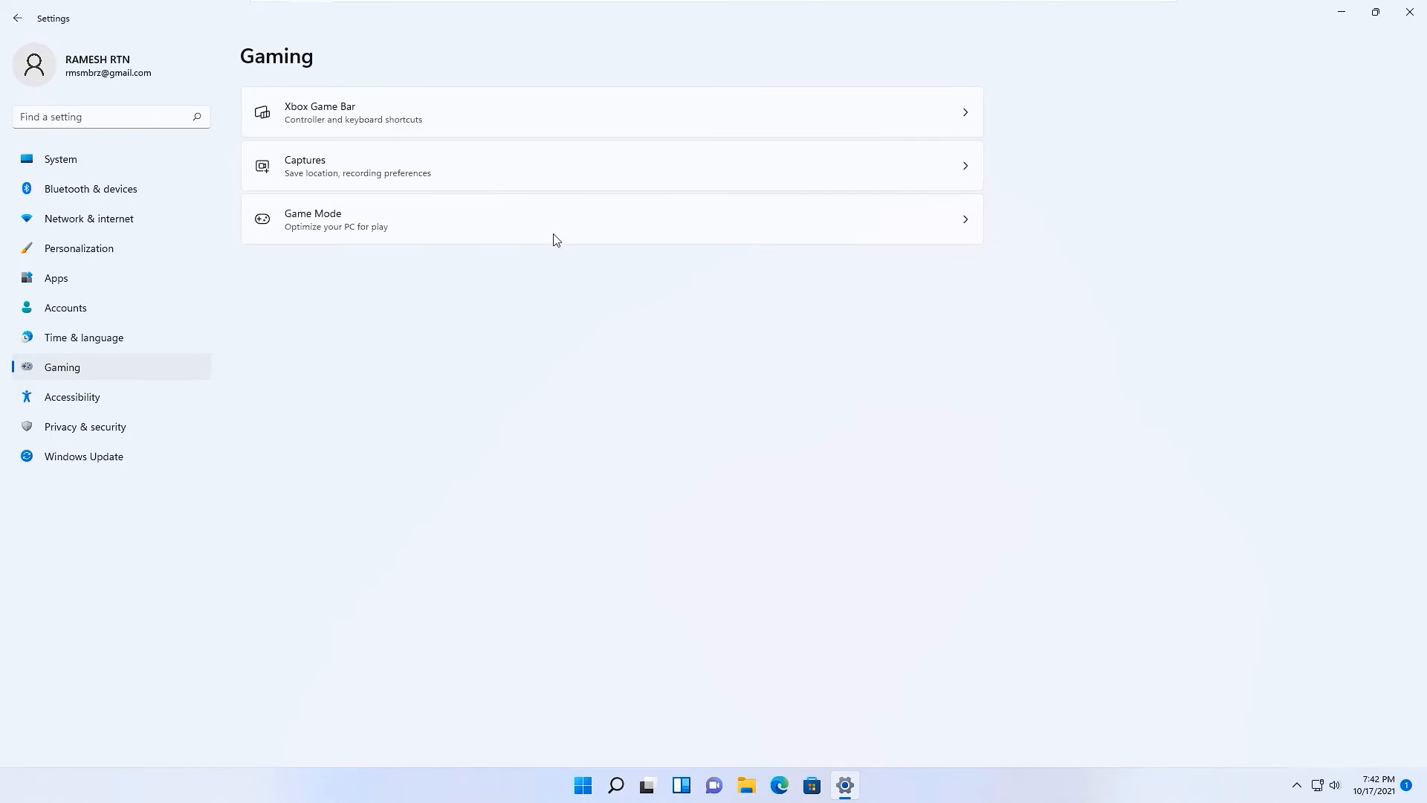
left_click(554, 128)
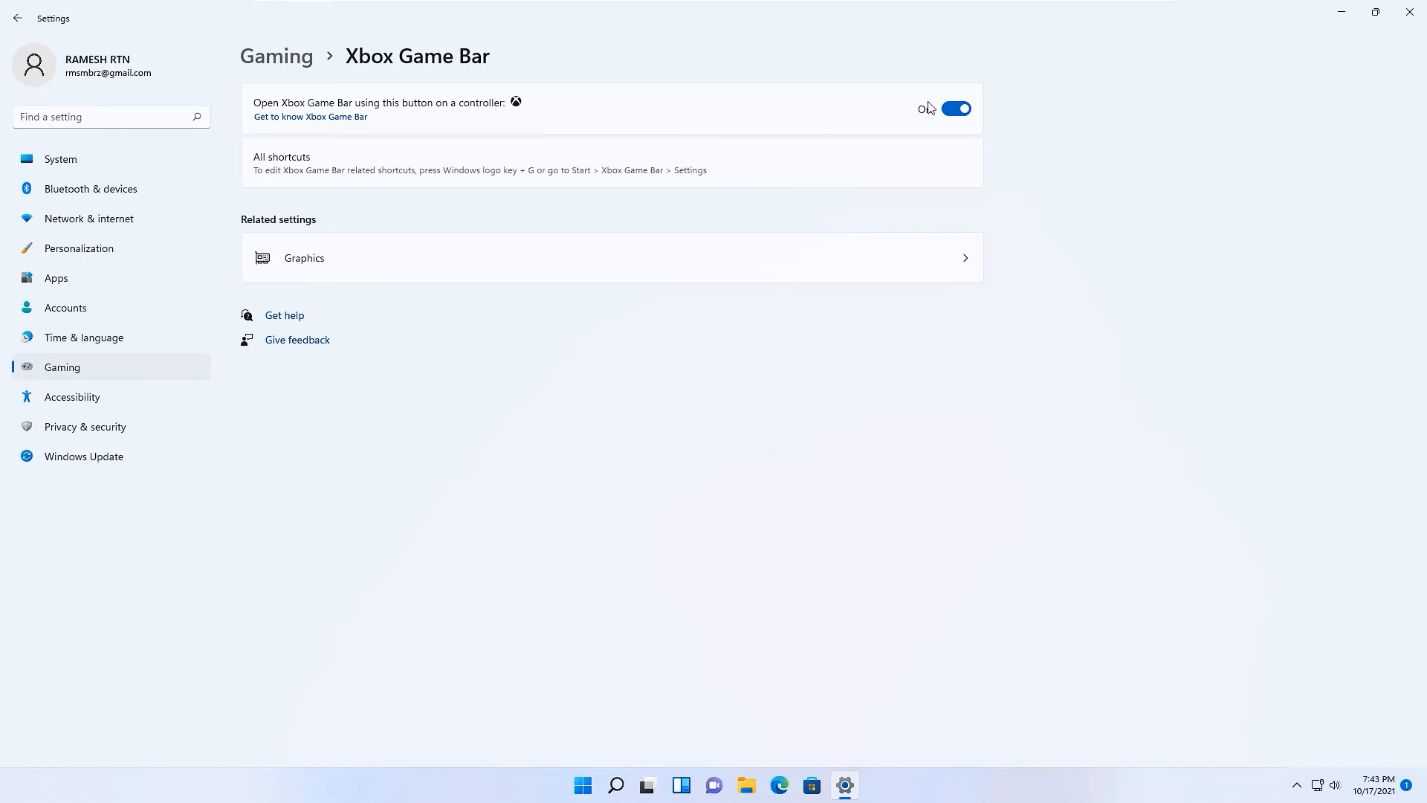
left_click(962, 110)
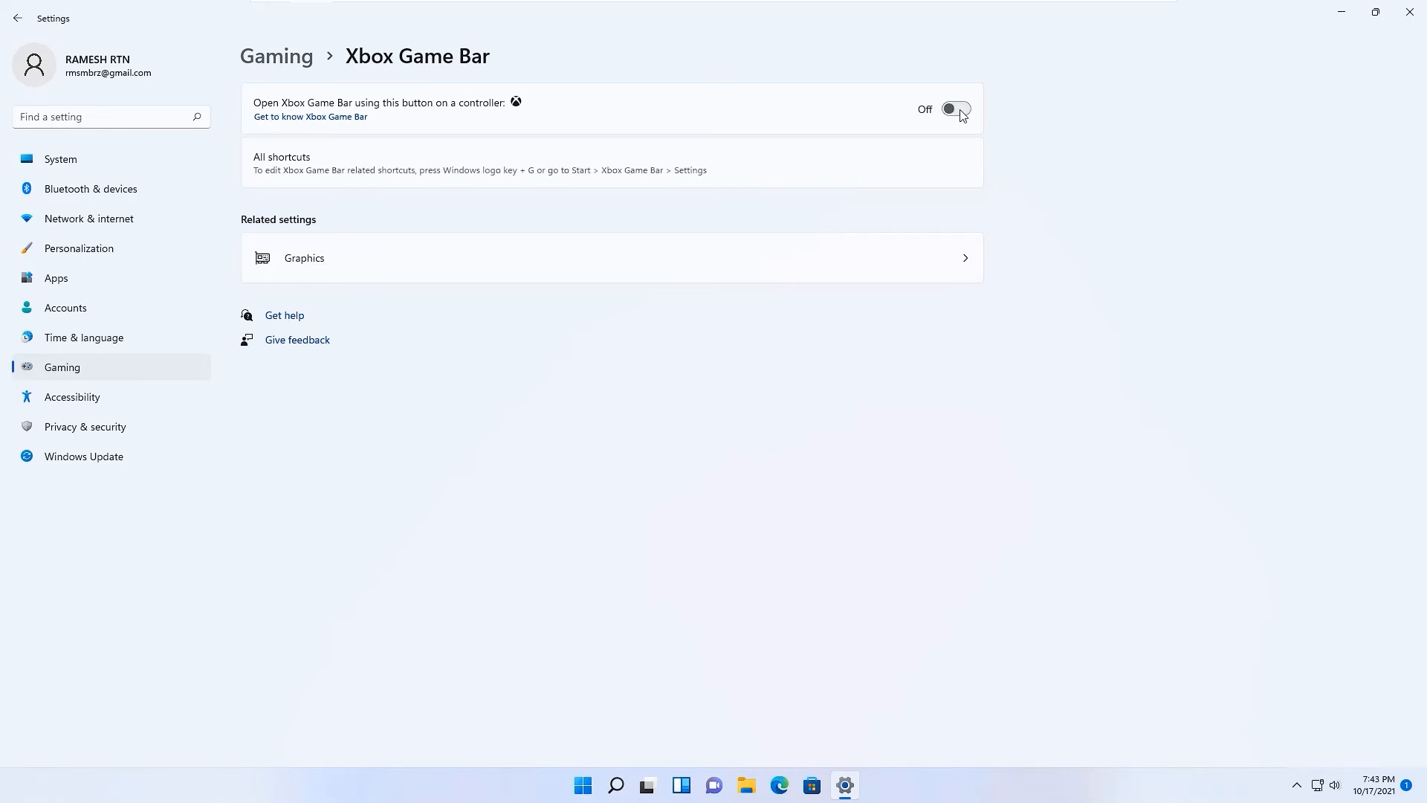
left_click(17, 17)
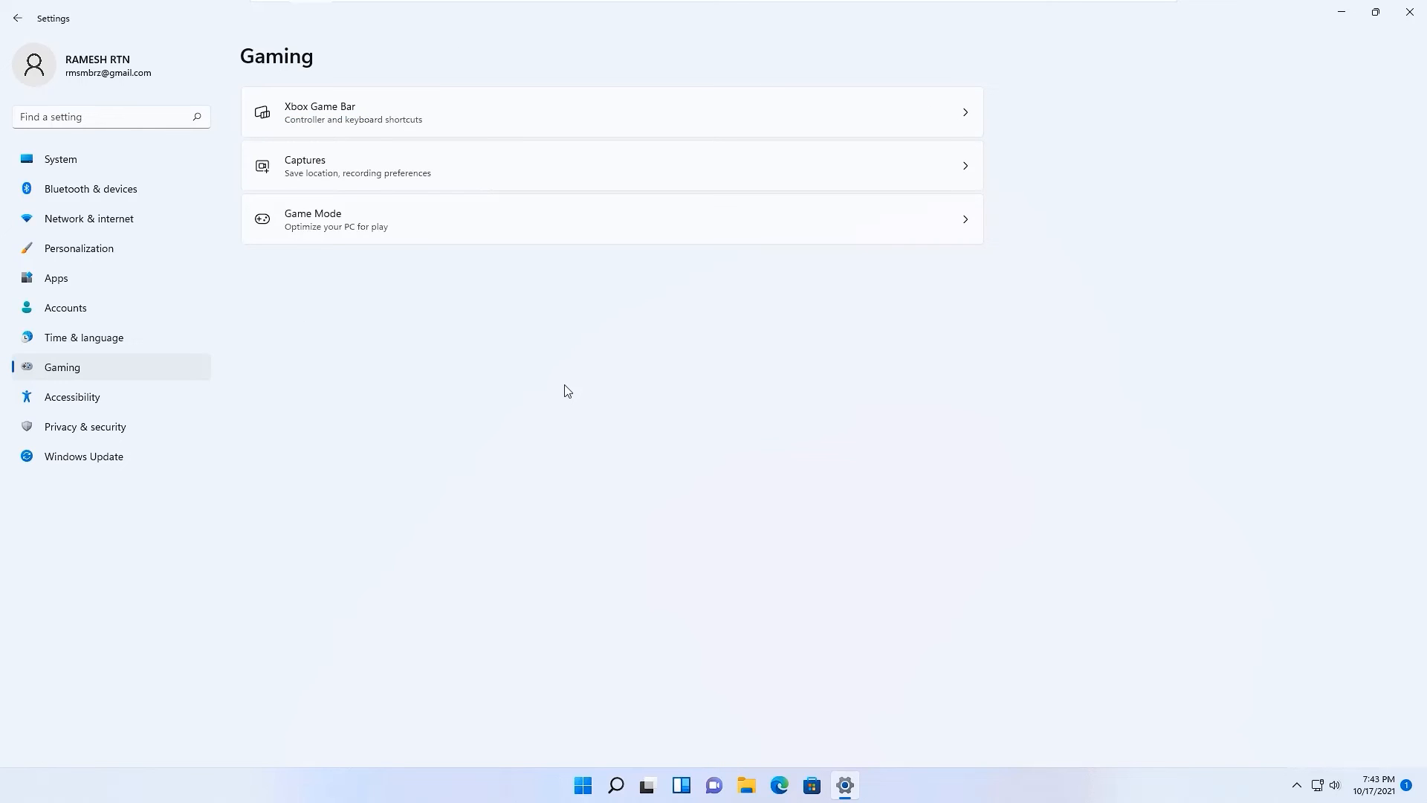
Step: In the General privacy settings, turn off personalized ads, locally relevant content, app launch tracking and suggested content in Settings
left_click(105, 428)
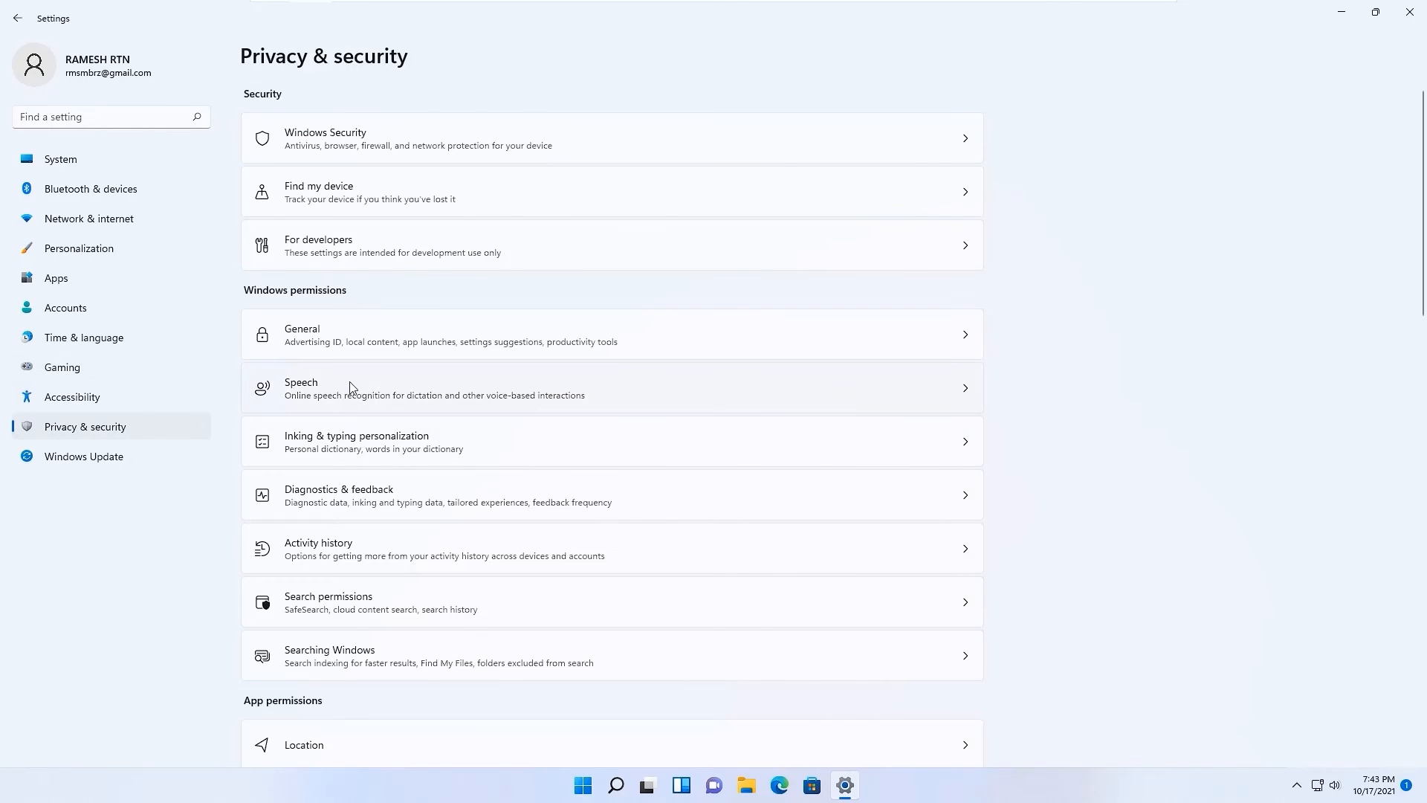
left_click(336, 333)
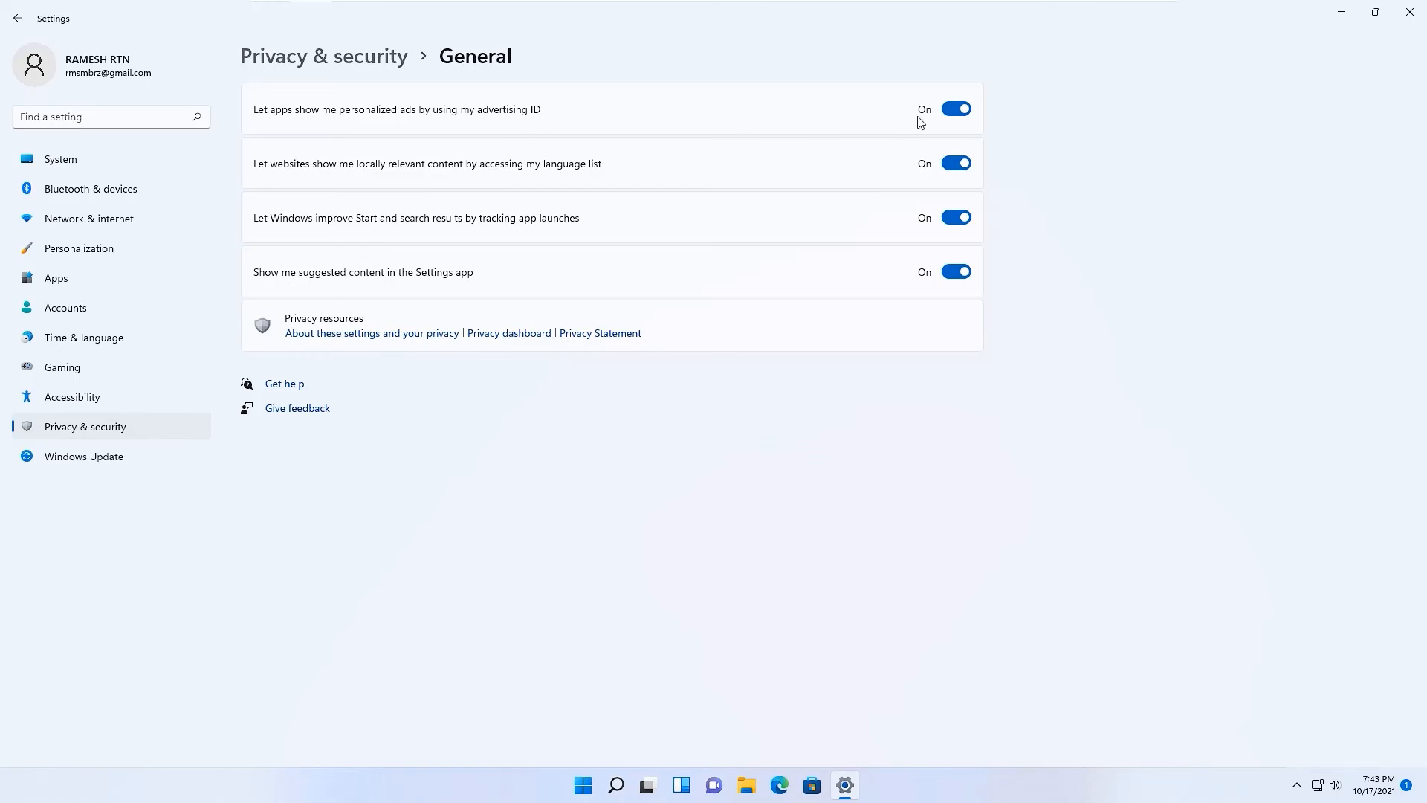
left_click(969, 111)
left_click(950, 164)
left_click(951, 219)
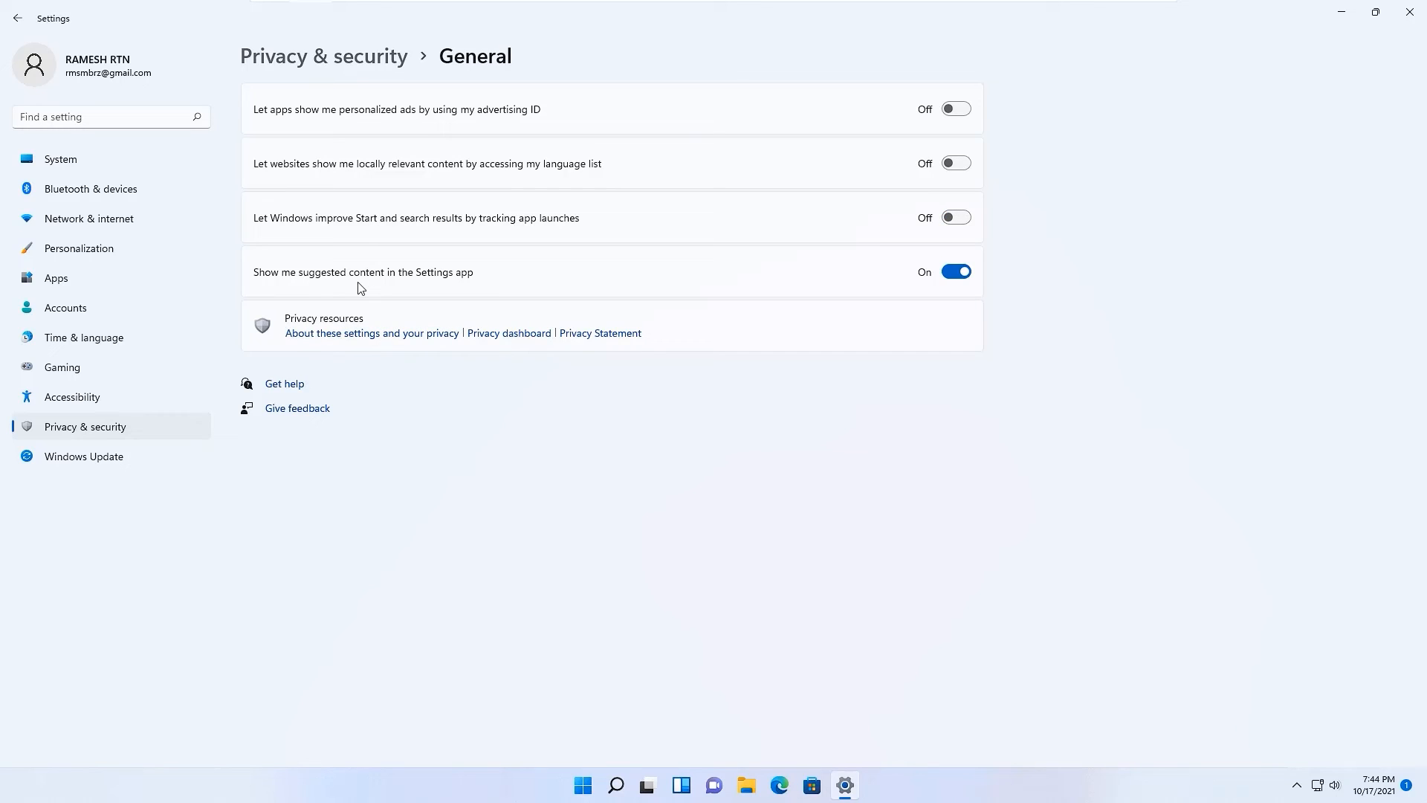
left_click(952, 275)
left_click(17, 18)
Step: Turn off Location services in the app permissions of Privacy & security
scroll(707, 547, "down", 4)
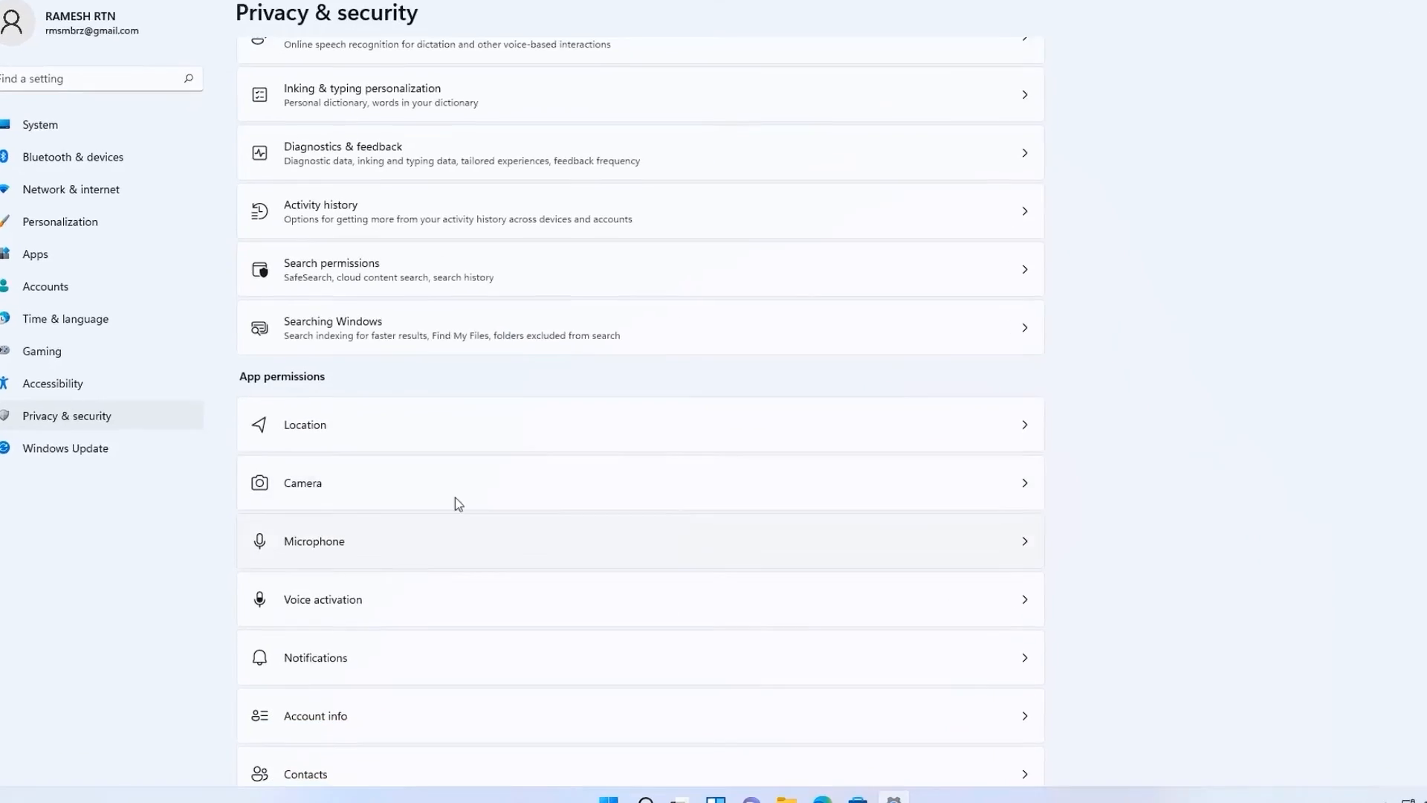
left_click(295, 444)
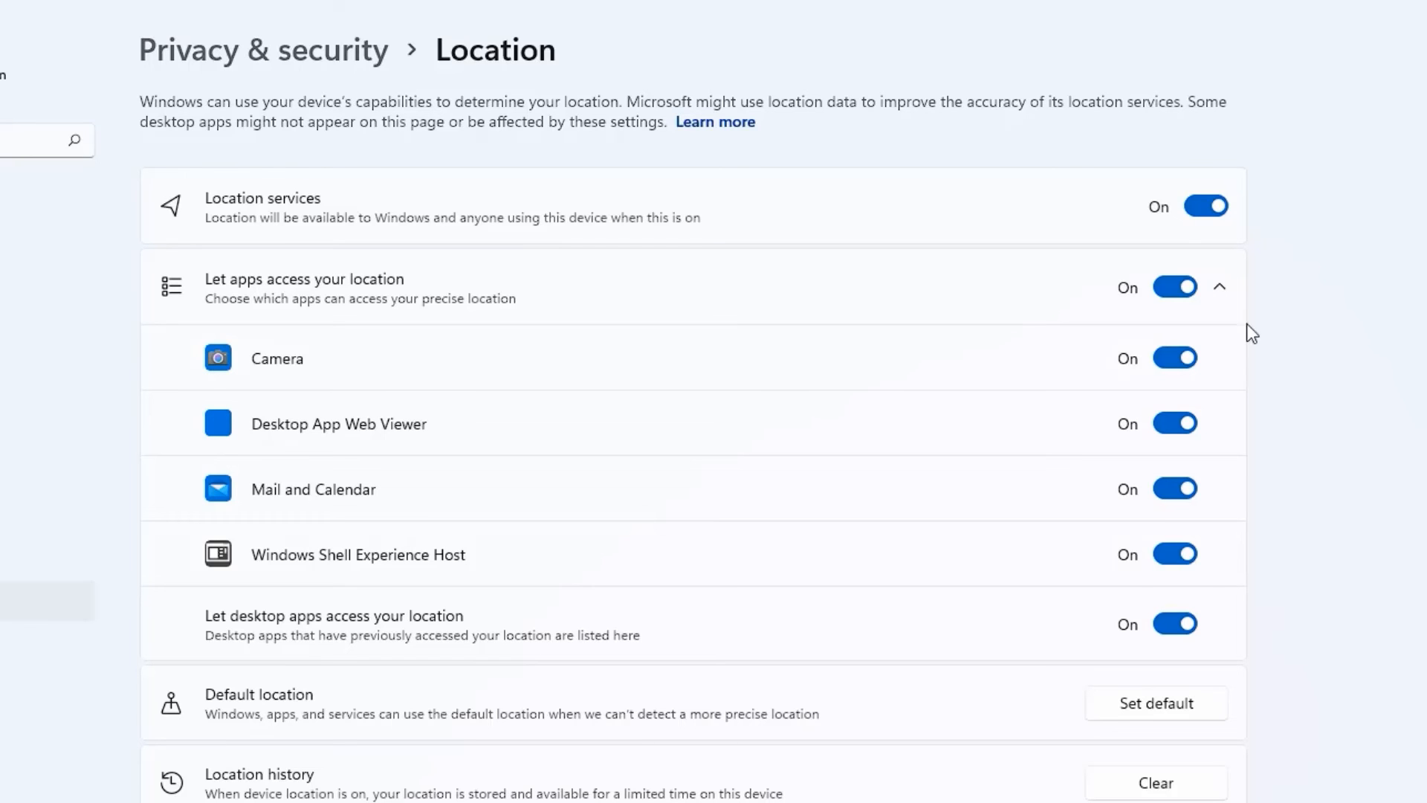
left_click(1207, 216)
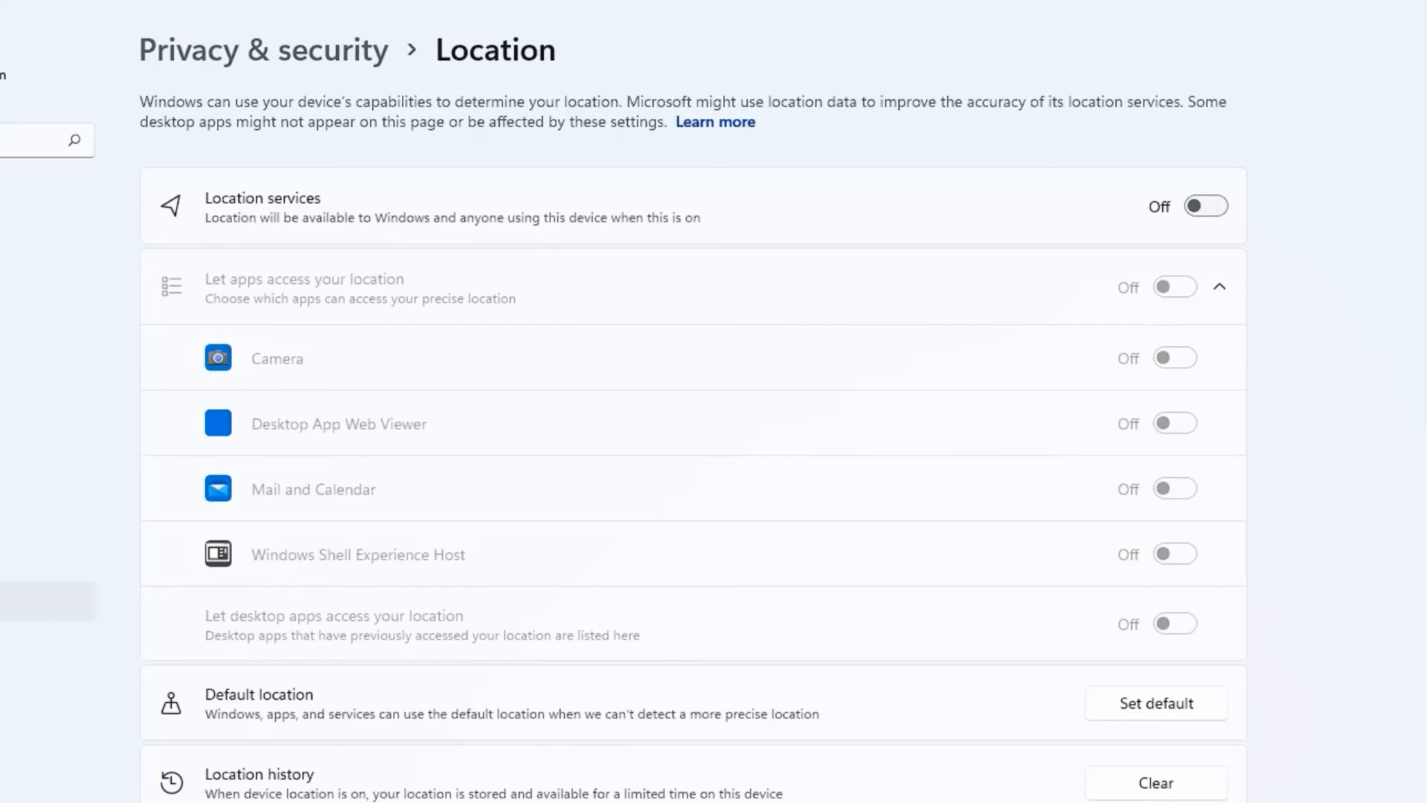
key("alt+Left")
Step: Turn off camera access for Feedback Hub, Microsoft Photos, Microsoft Store, Xbox Game Bar and desktop apps, and switch off the overall Camera access
left_click(332, 653)
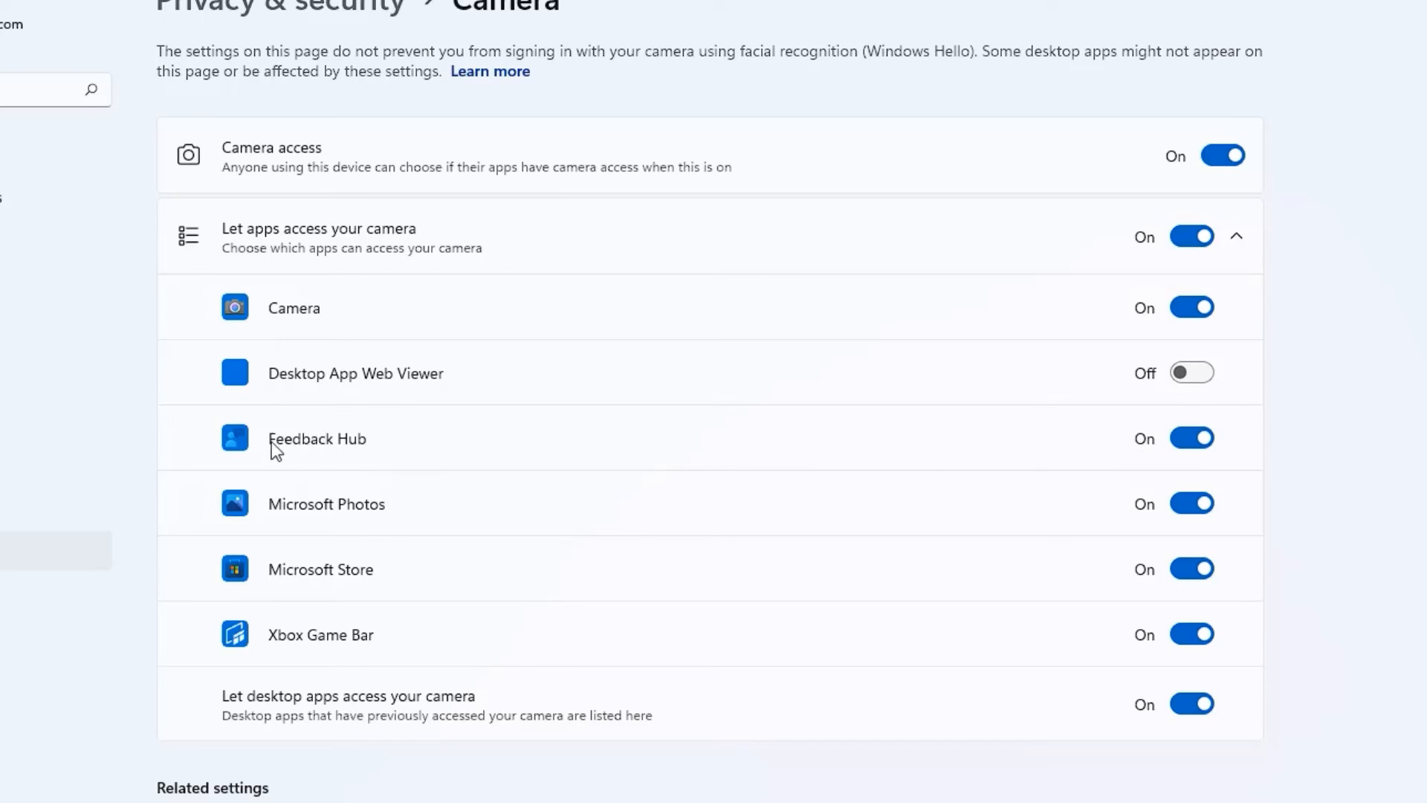
left_click(1193, 440)
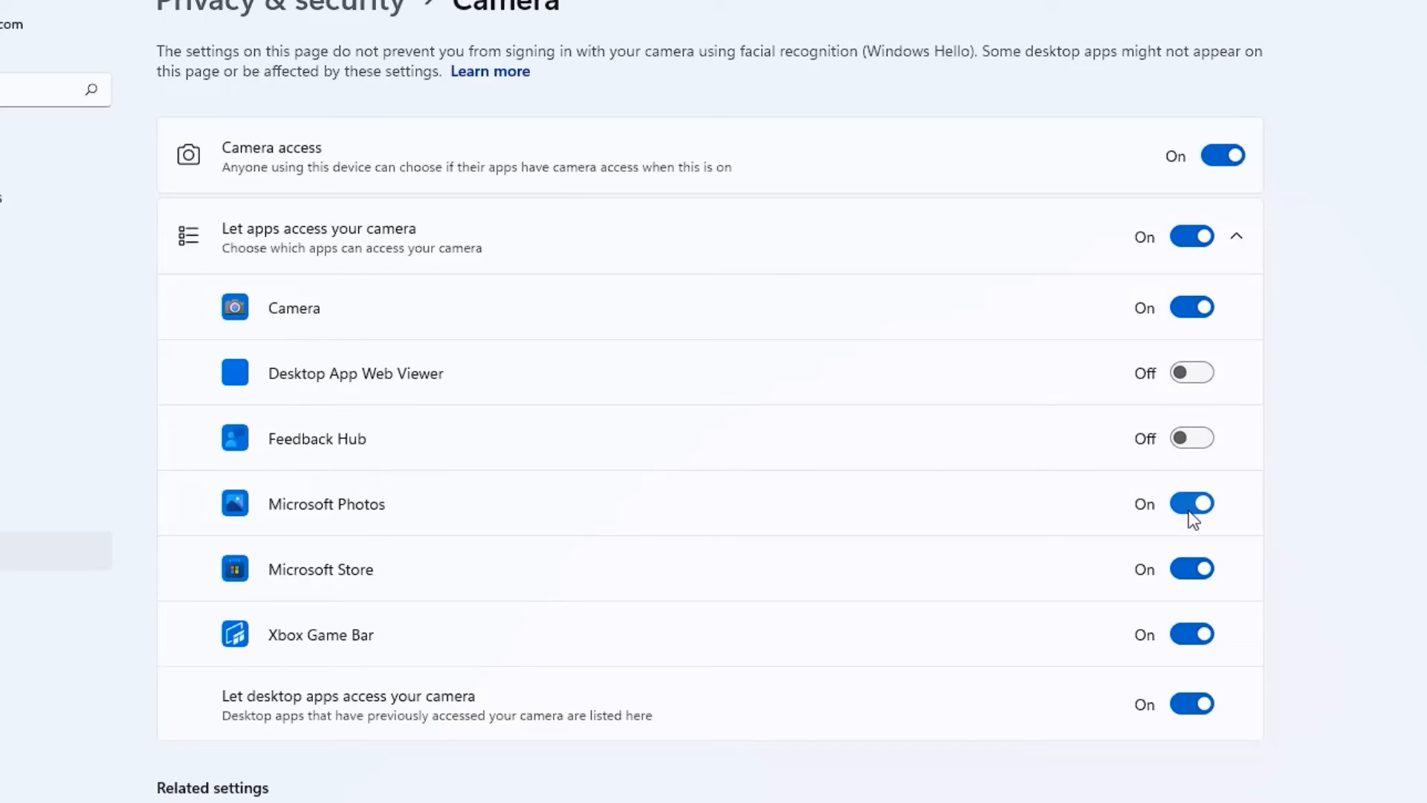
left_click(1192, 569)
left_click(1193, 634)
left_click(1193, 704)
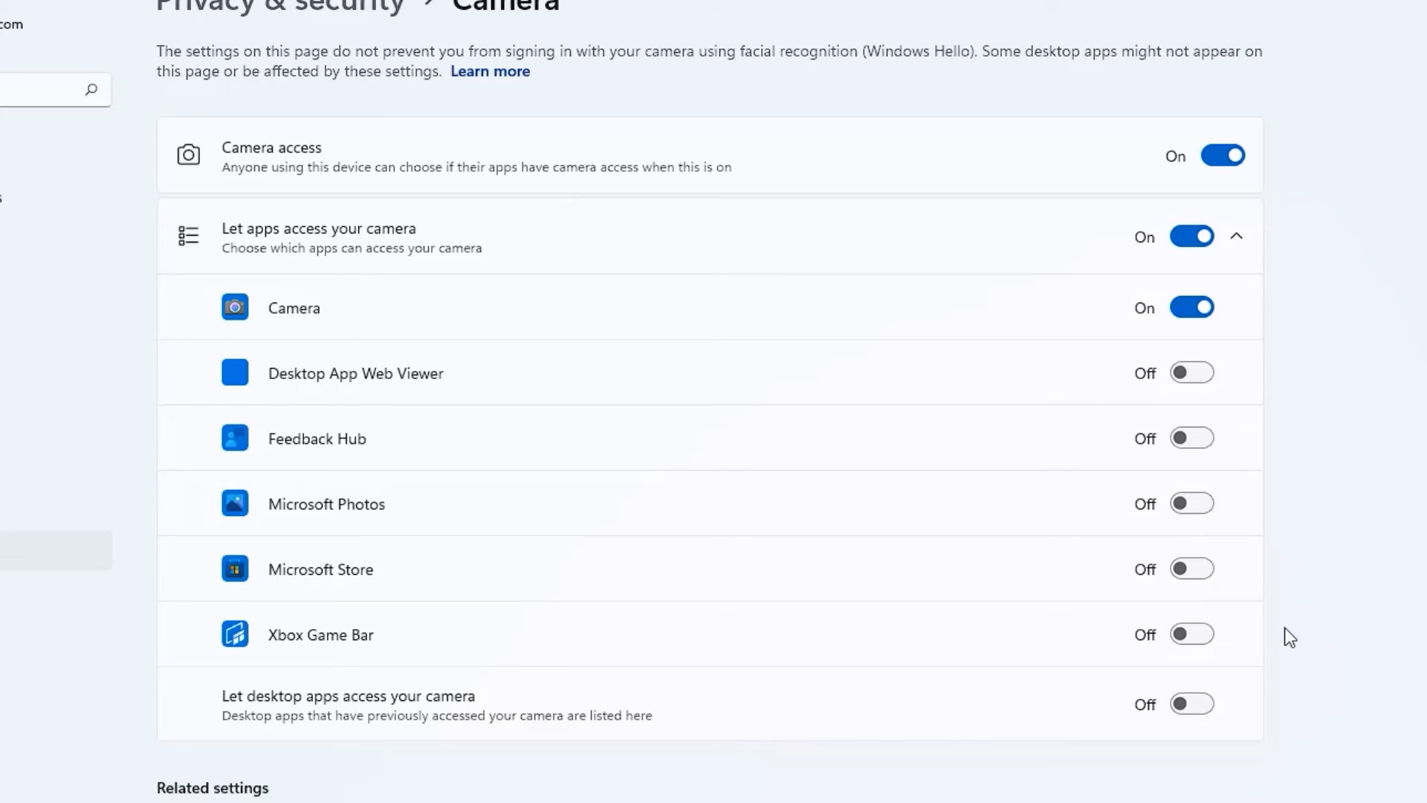
left_click(1226, 156)
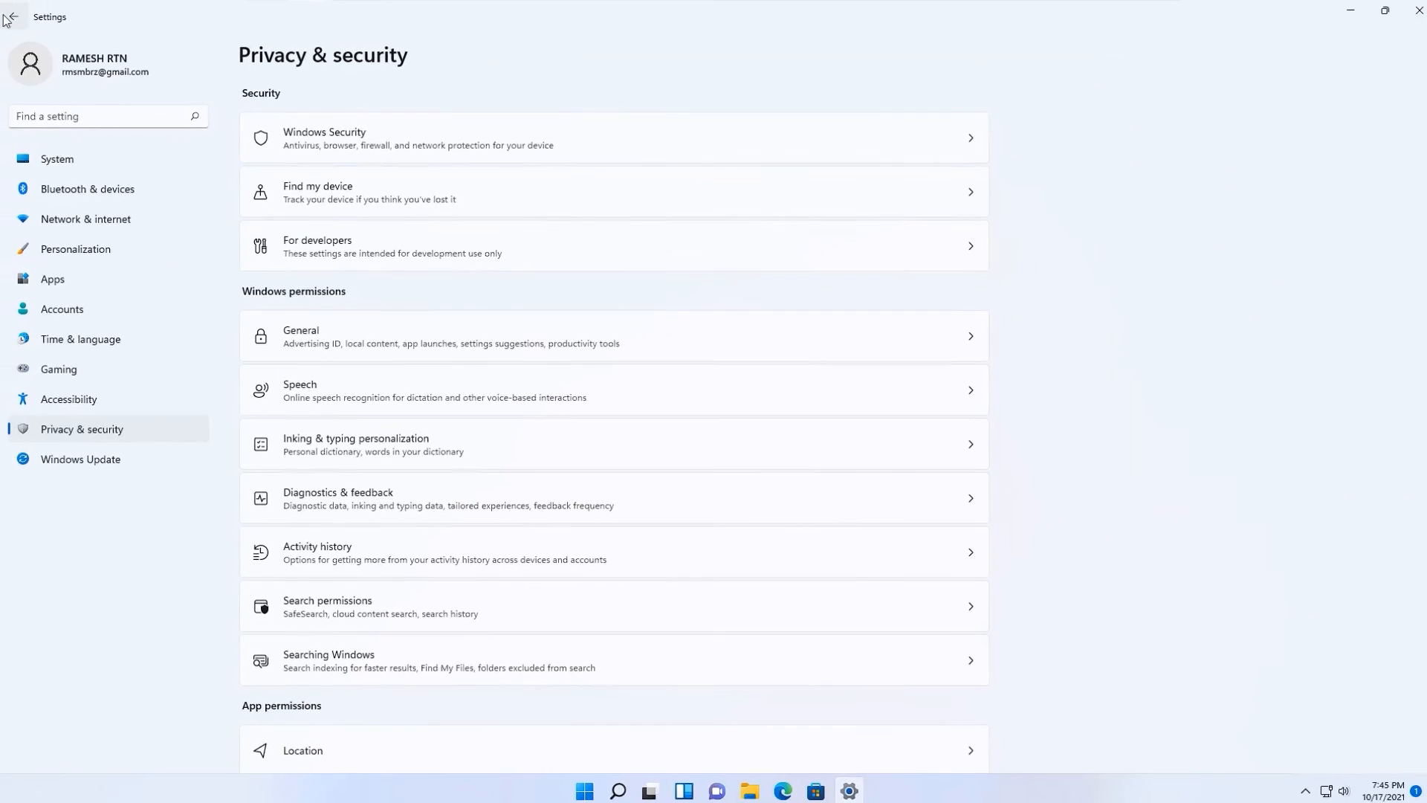
Step: Turn off microphone access for desktop apps and for every listed app except Camera and Voice Recorder
scroll(583, 567, "down", 4)
left_click(583, 560)
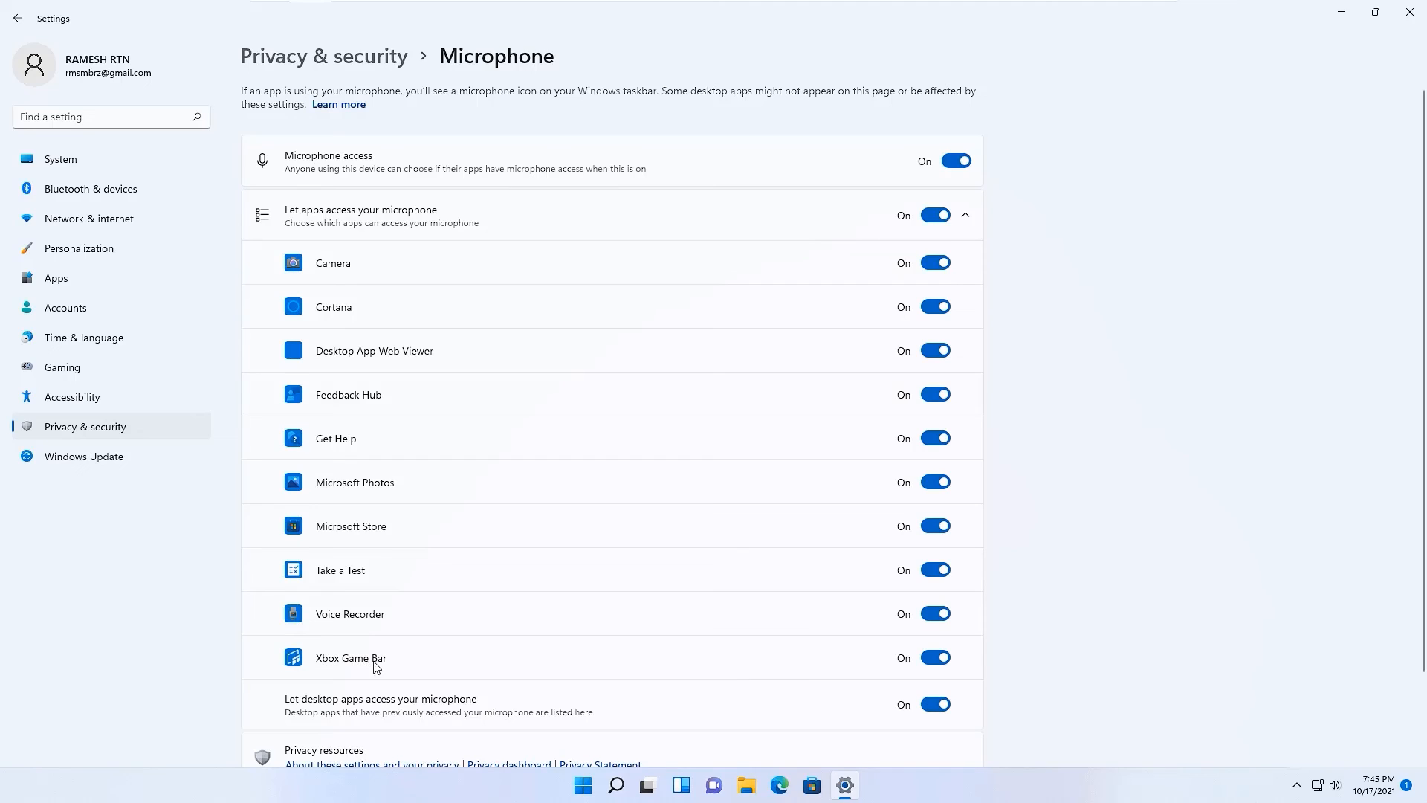
left_click(940, 706)
left_click(937, 657)
left_click(935, 570)
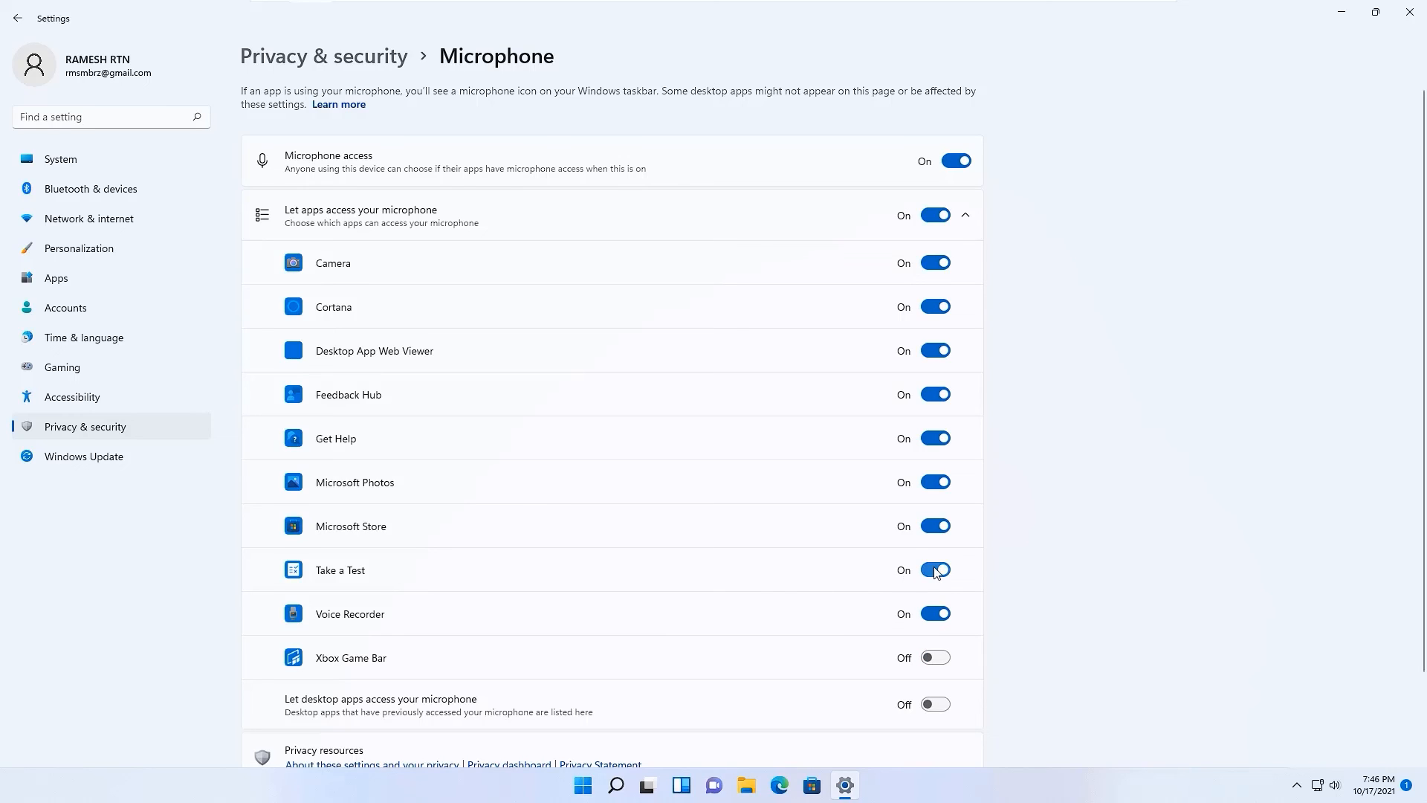
left_click(935, 526)
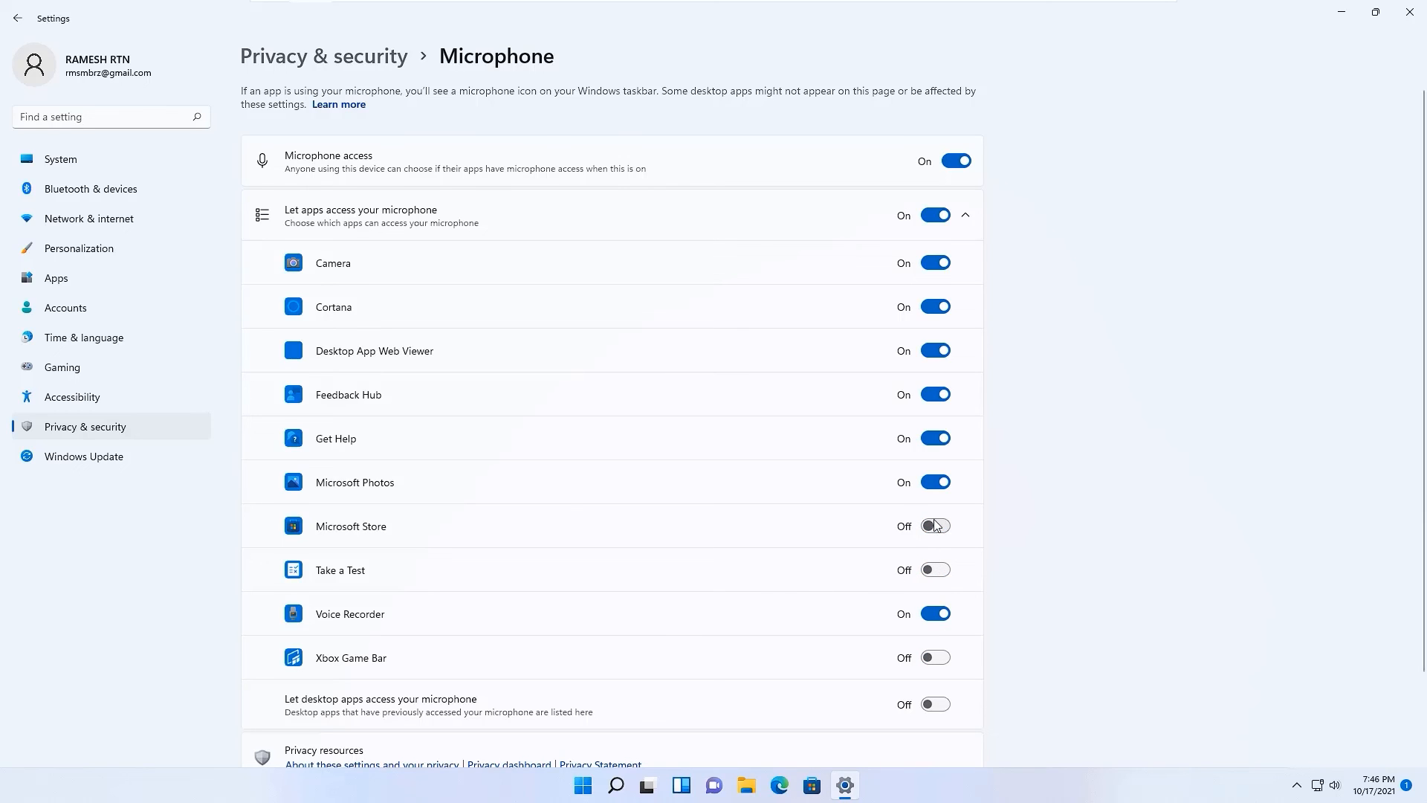
left_click(938, 482)
left_click(938, 439)
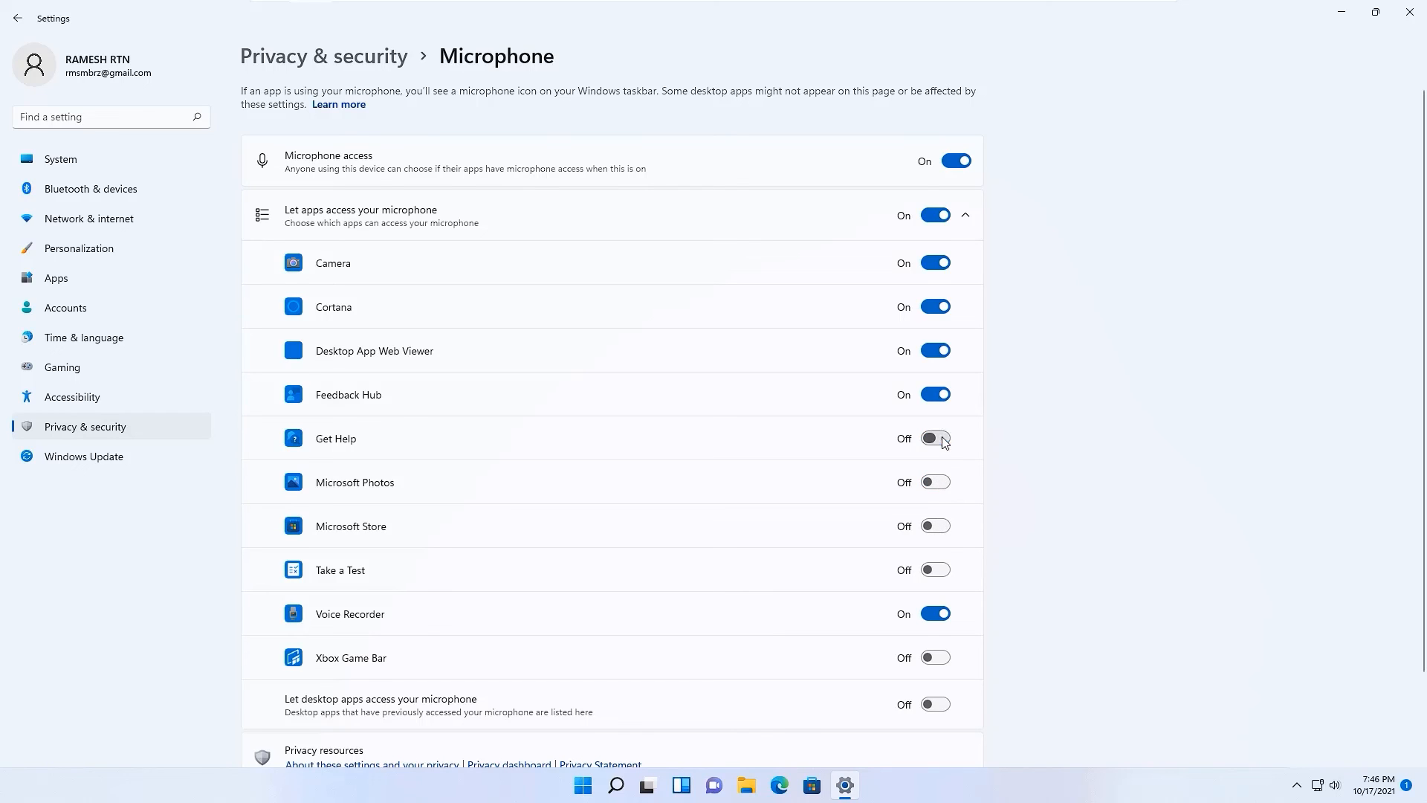
left_click(936, 395)
left_click(936, 351)
left_click(939, 308)
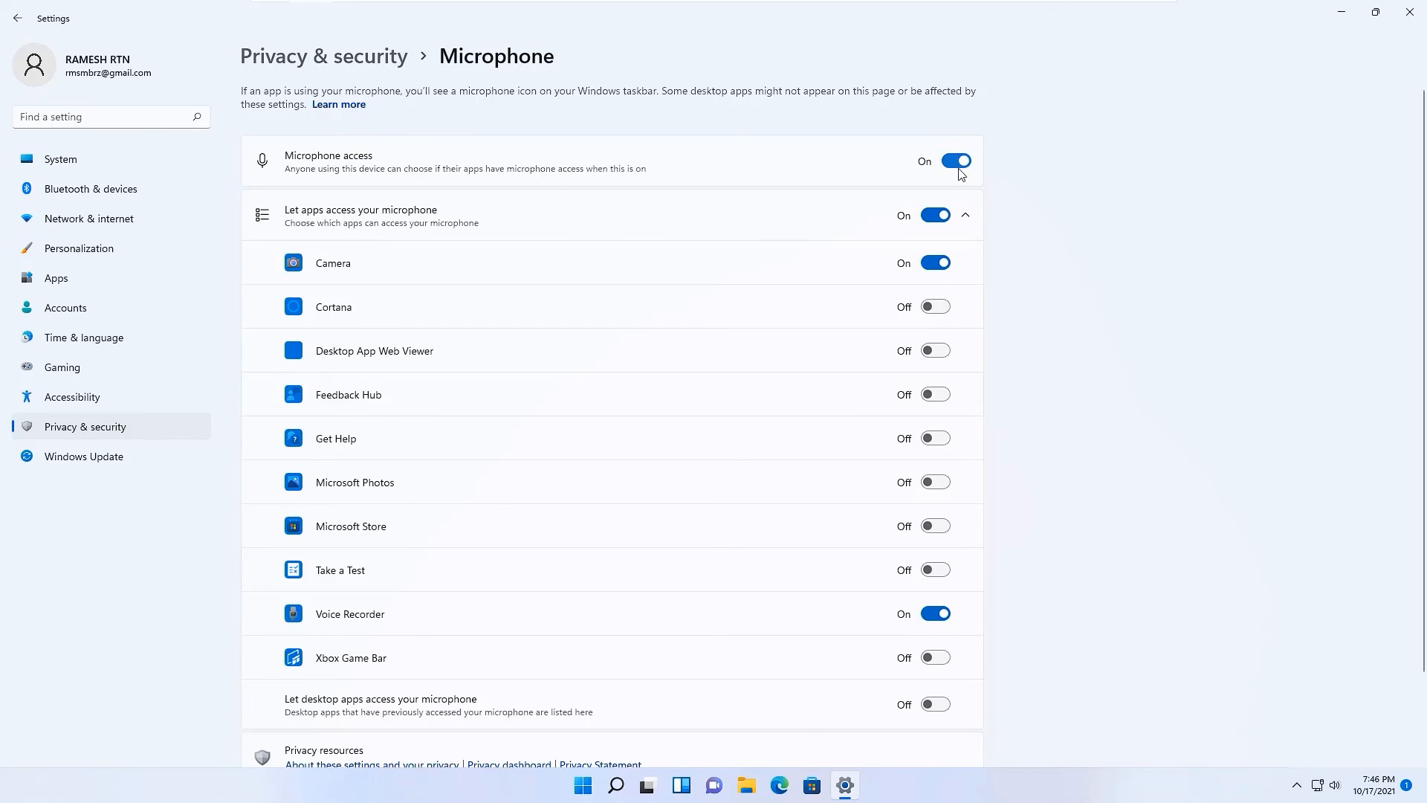
left_click(18, 20)
Step: Turn off Notification access in the app permissions of Privacy & security
scroll(463, 290, "down", 4)
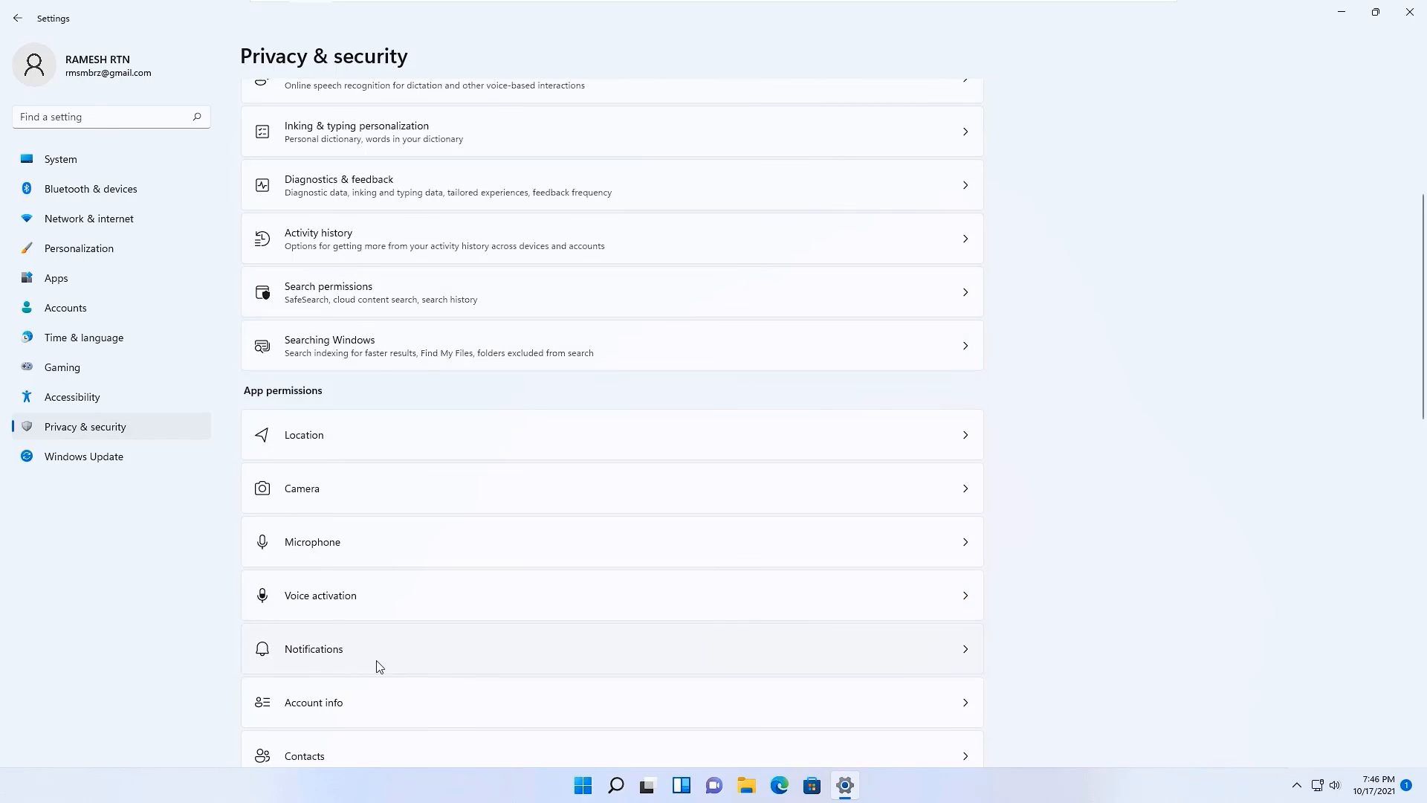
left_click(355, 664)
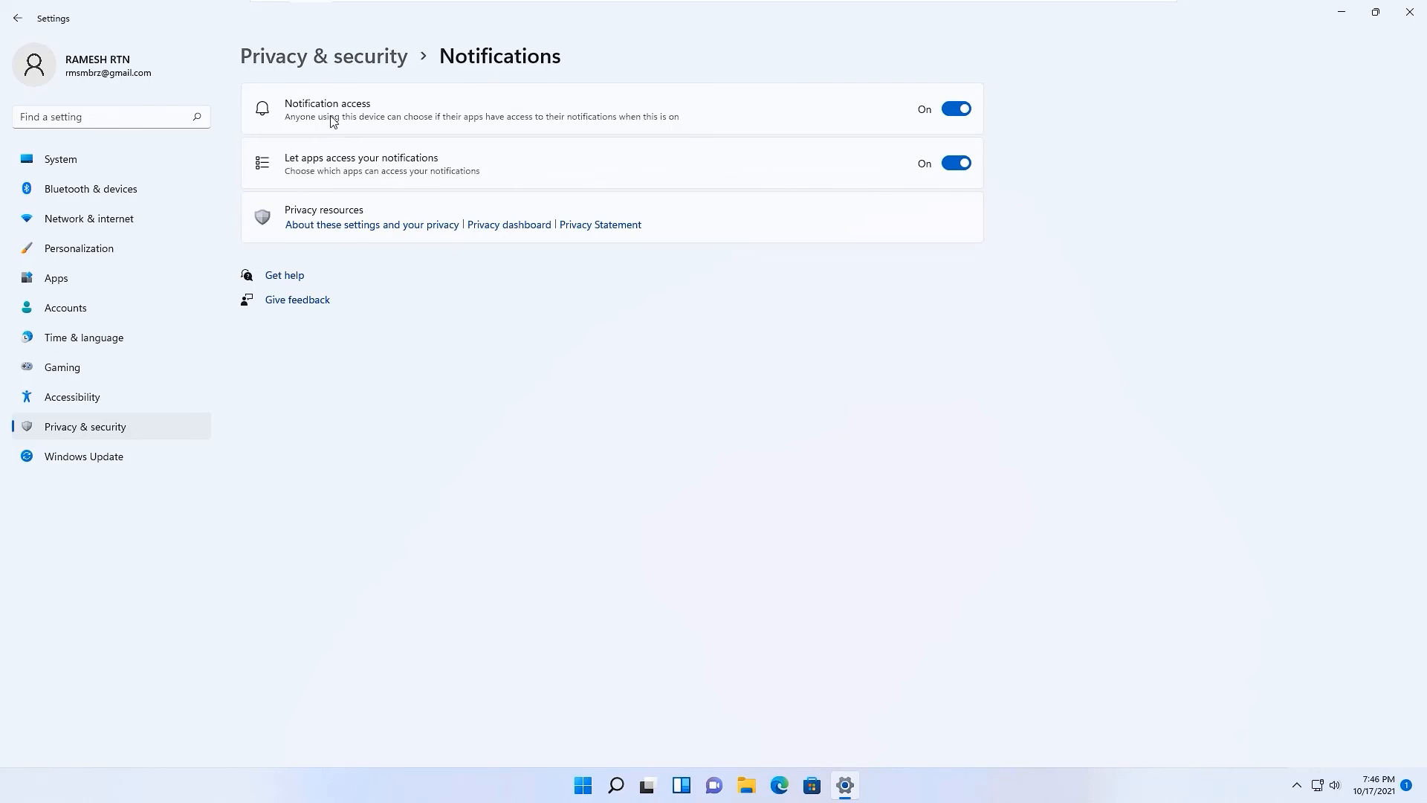
left_click(957, 109)
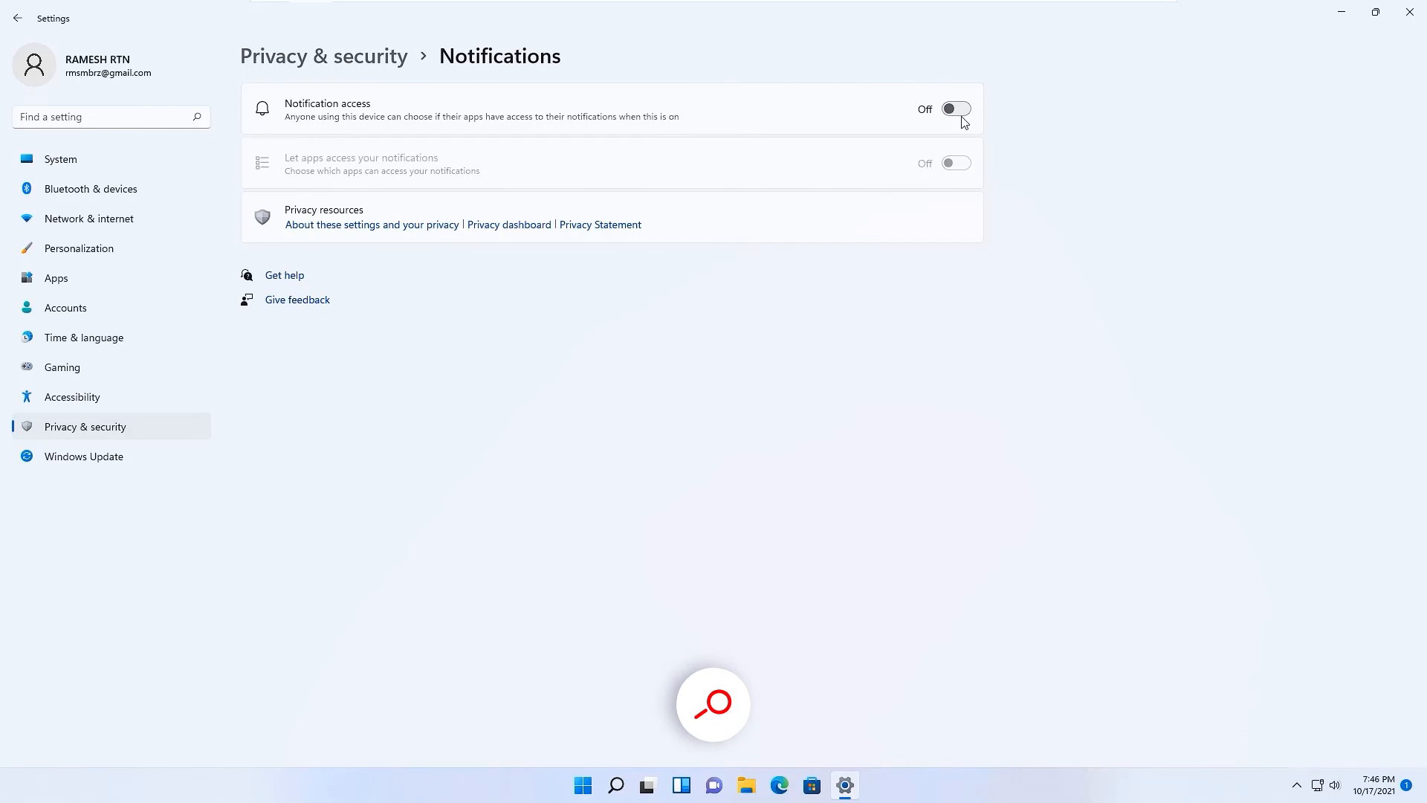
left_click(323, 55)
Step: Turn off Contacts access in the app permissions of Privacy & security
scroll(475, 503, "down", 5)
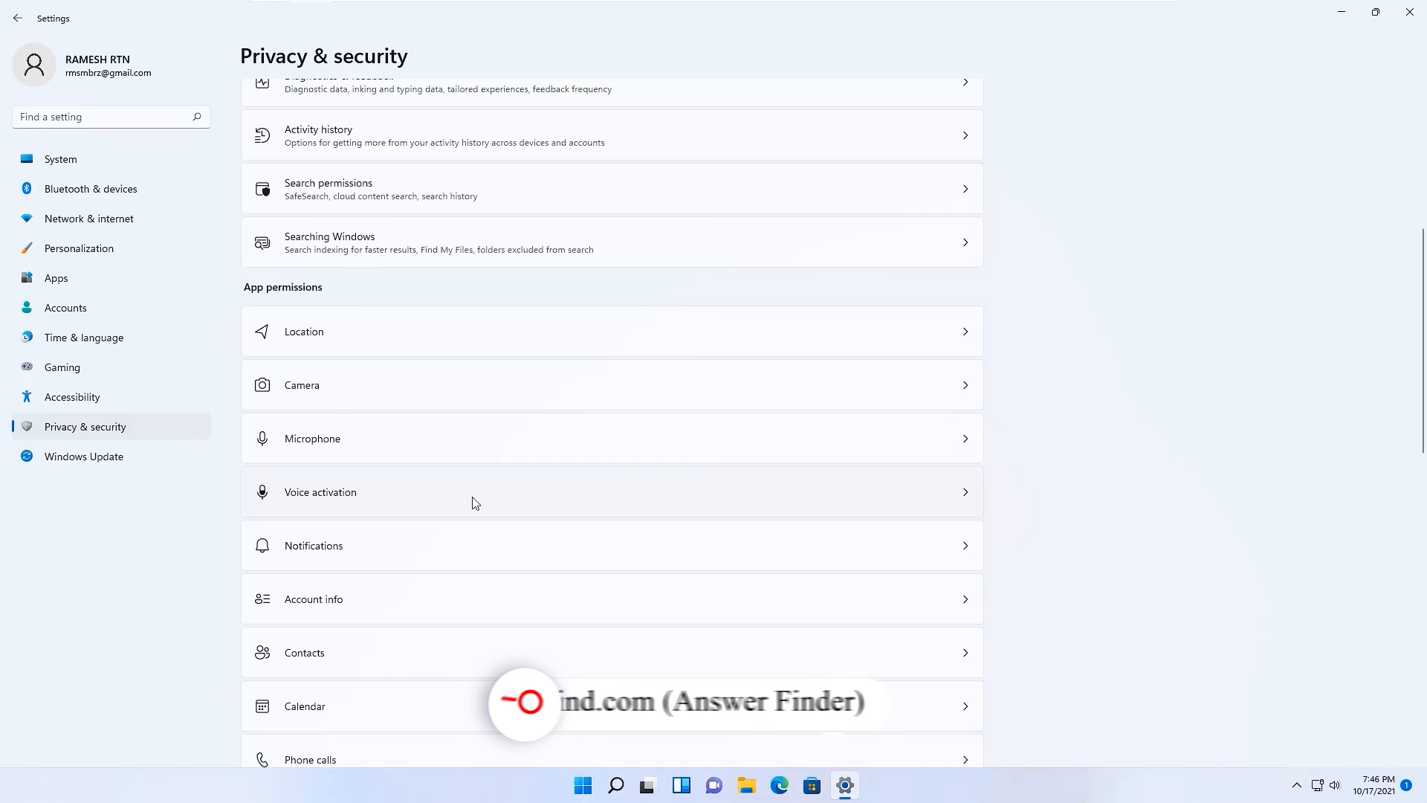
left_click(312, 654)
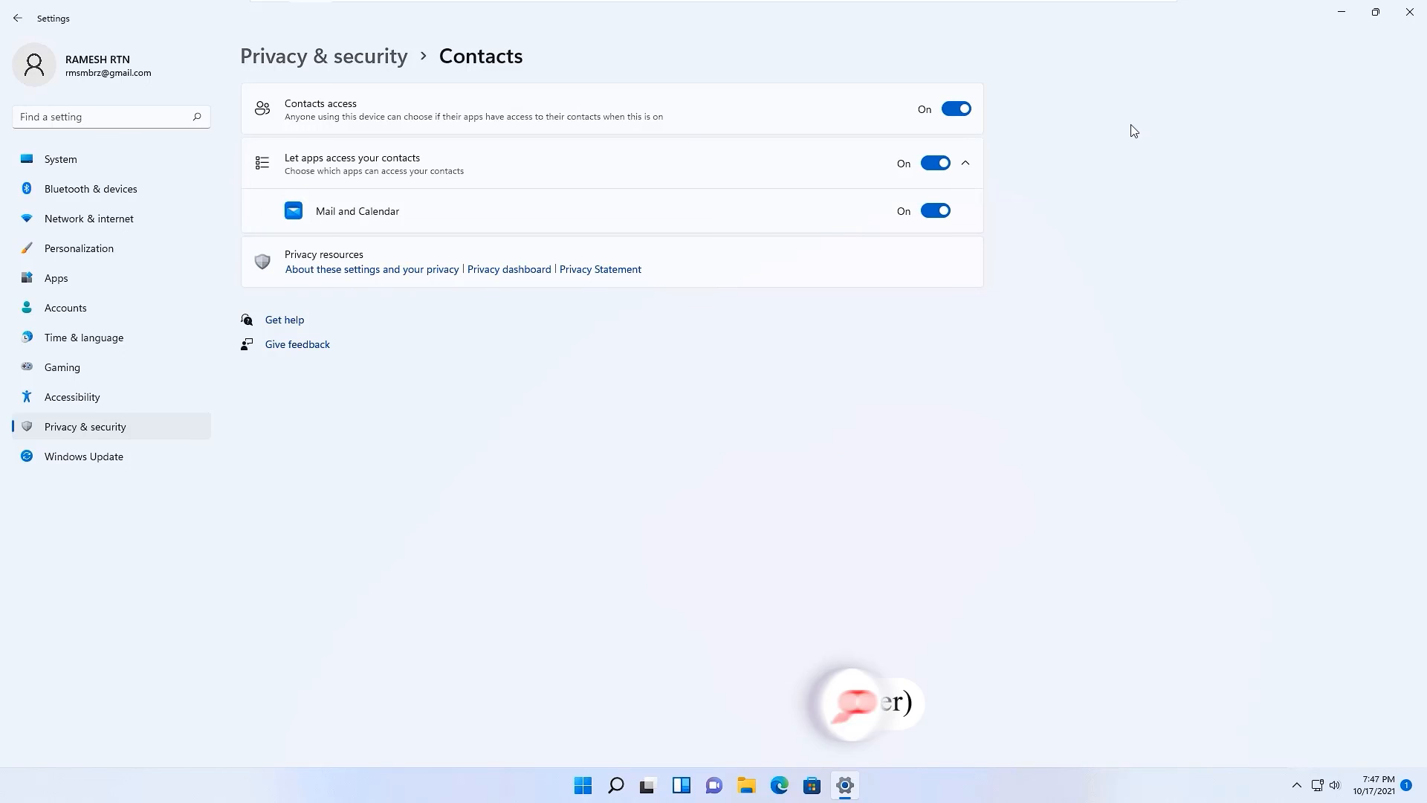
left_click(957, 112)
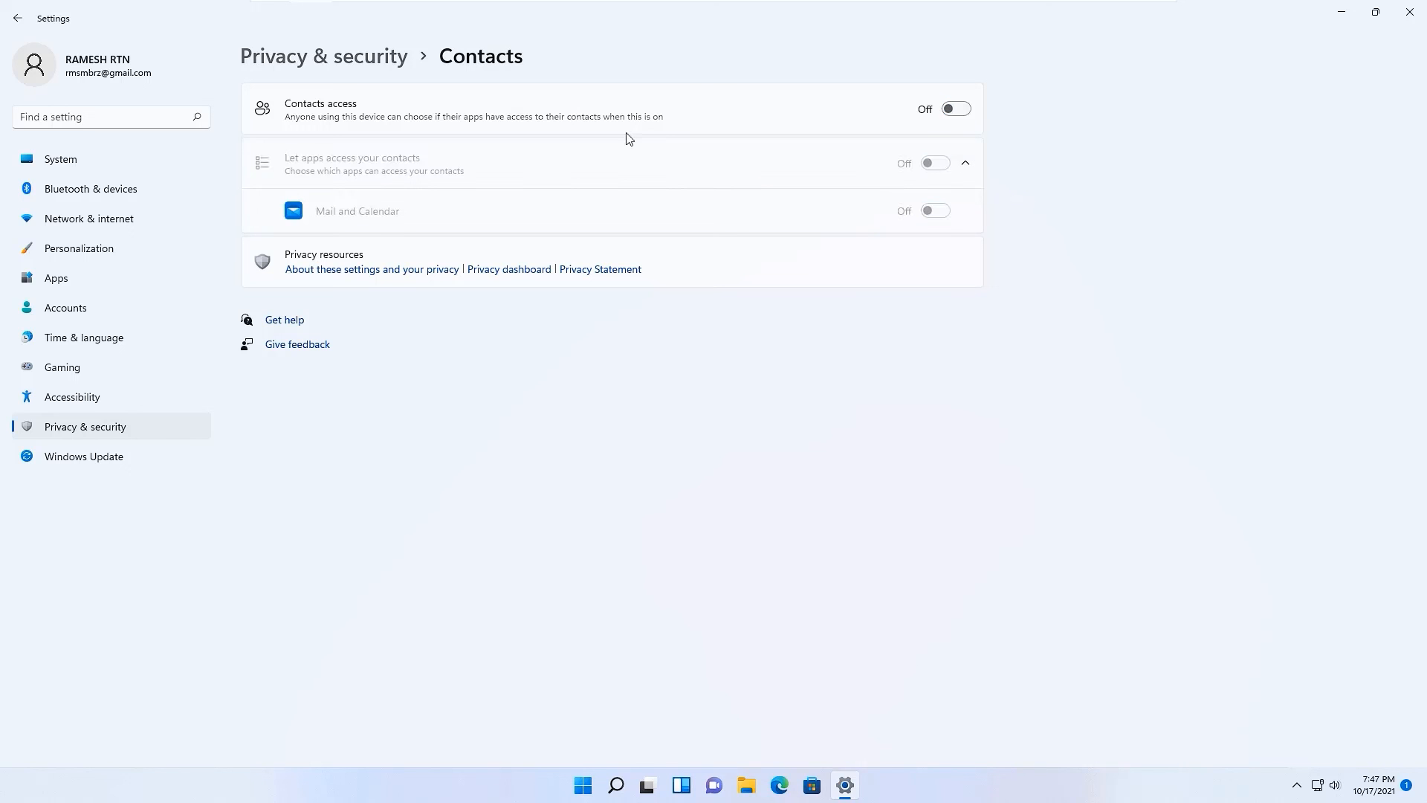
left_click(17, 18)
Step: Turn off calendar access for the People app and the overall Calendar access in the app permissions
scroll(695, 458, "down", 5)
scroll(694, 458, "down", 3)
left_click(405, 500)
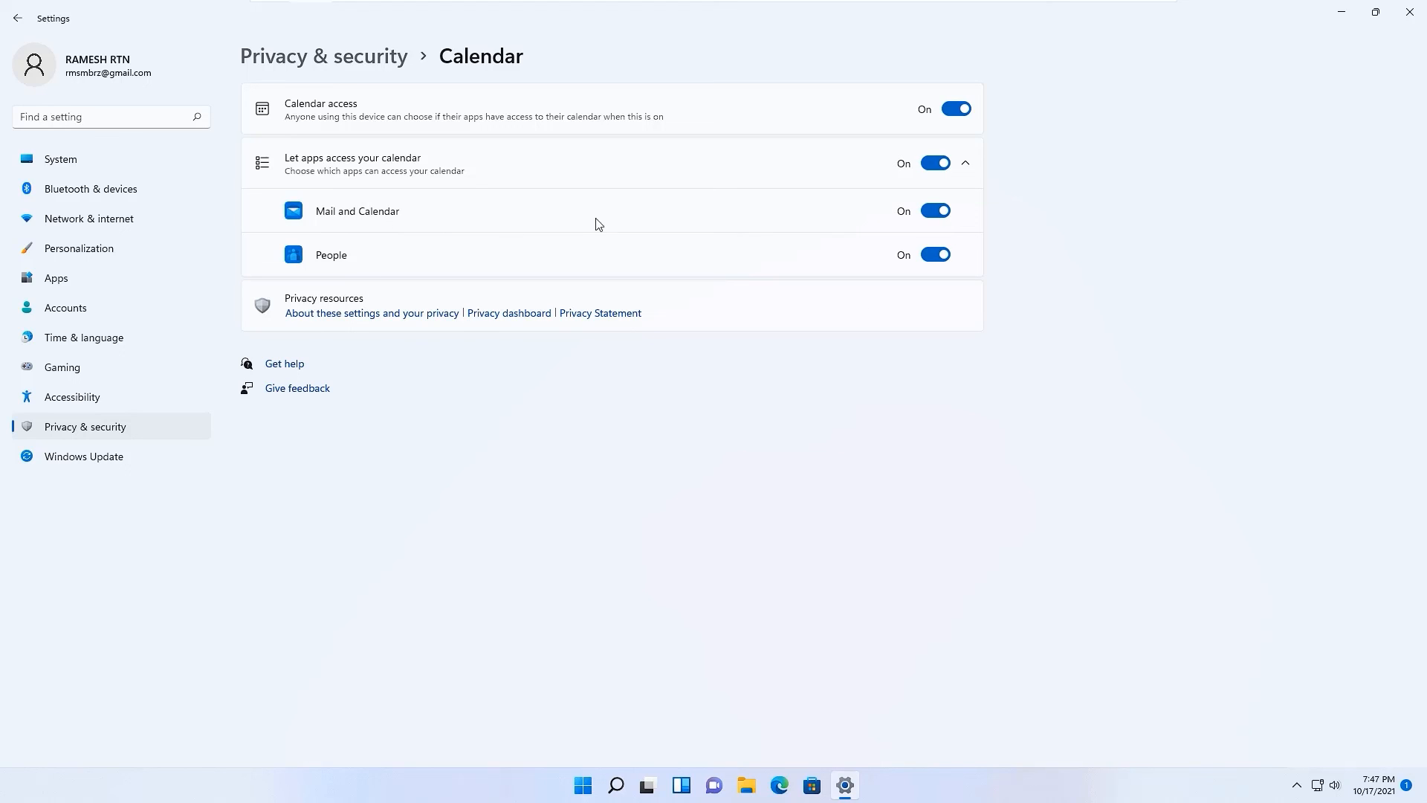
left_click(932, 262)
left_click(956, 108)
left_click(18, 18)
Step: Turn off Phone call access in the app permissions of Privacy & security
scroll(389, 528, "down", 6)
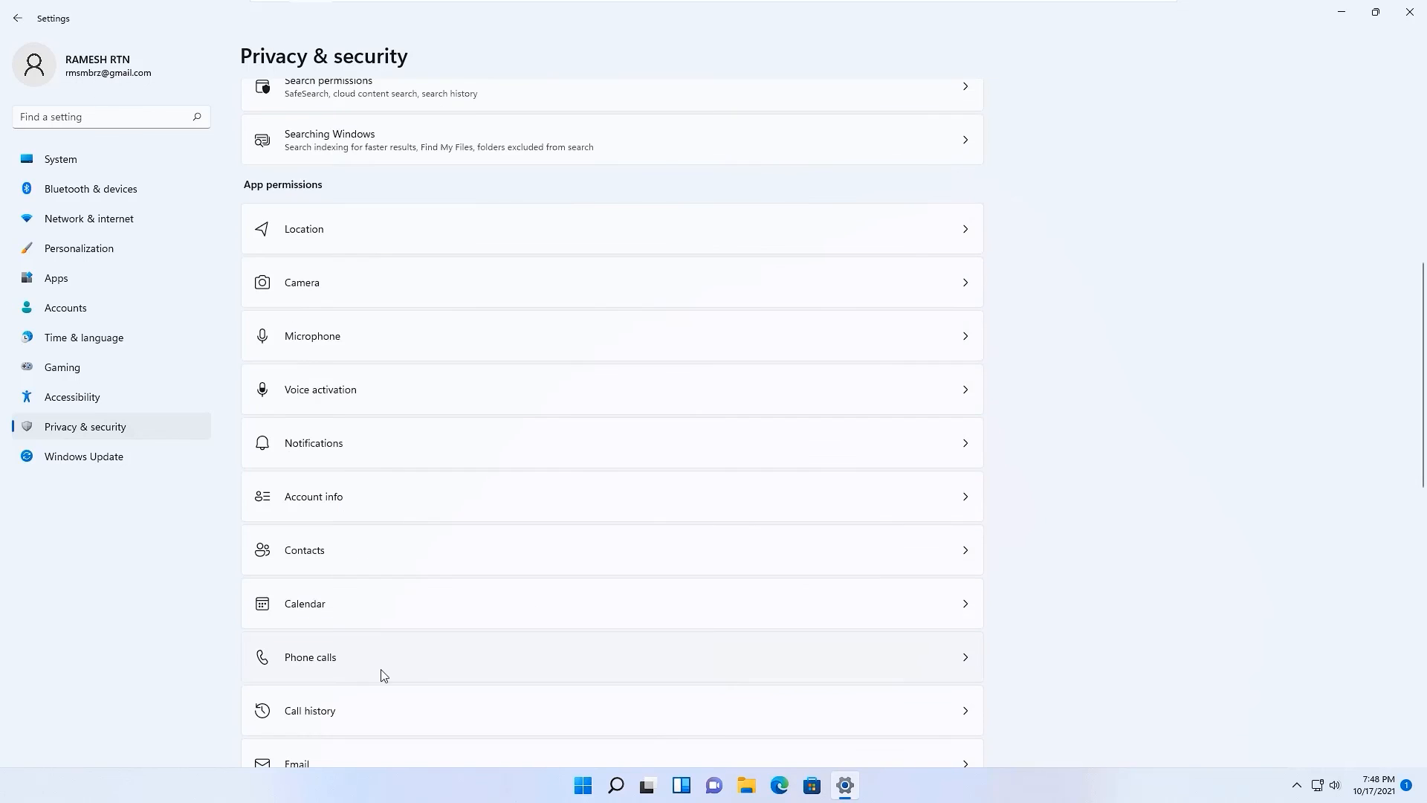
left_click(383, 673)
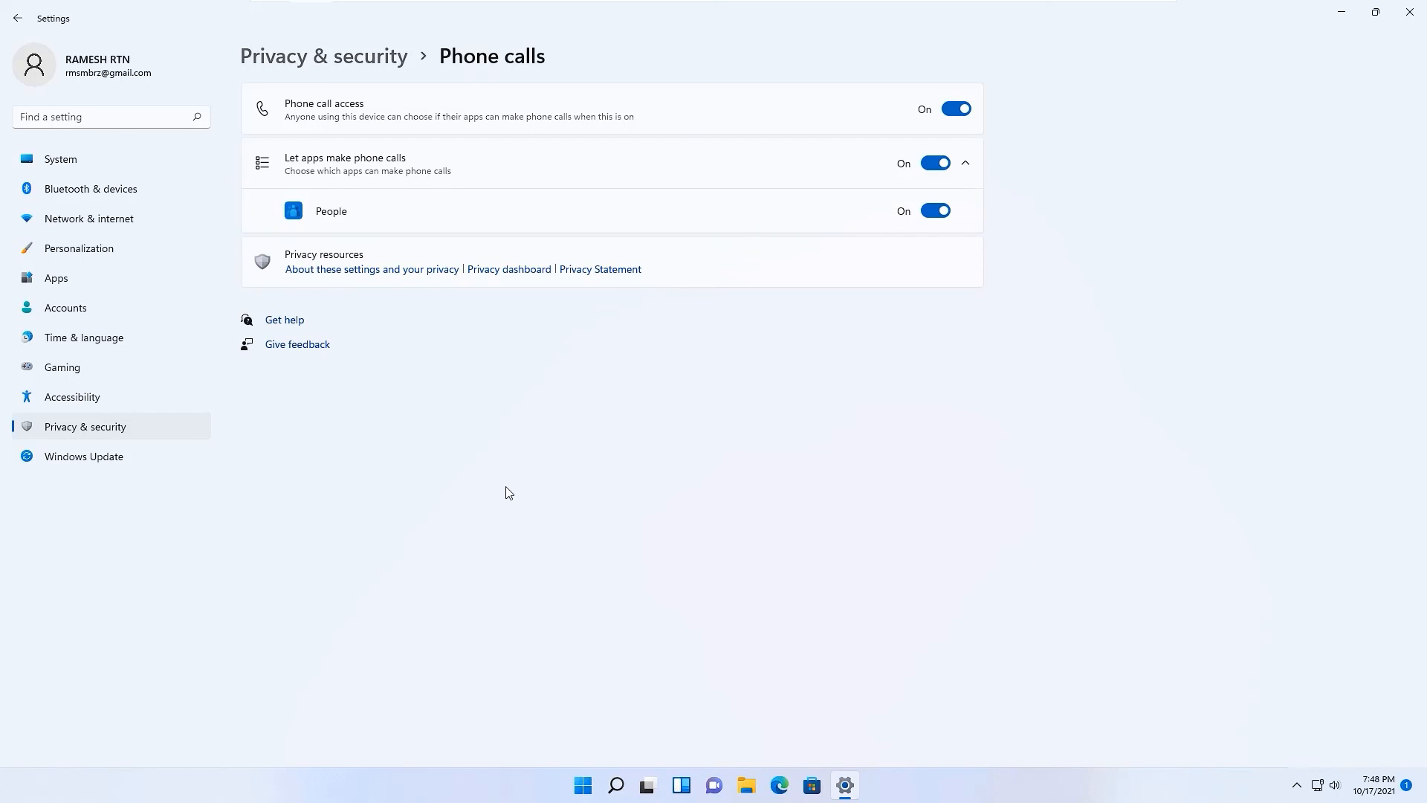
left_click(958, 111)
left_click(18, 18)
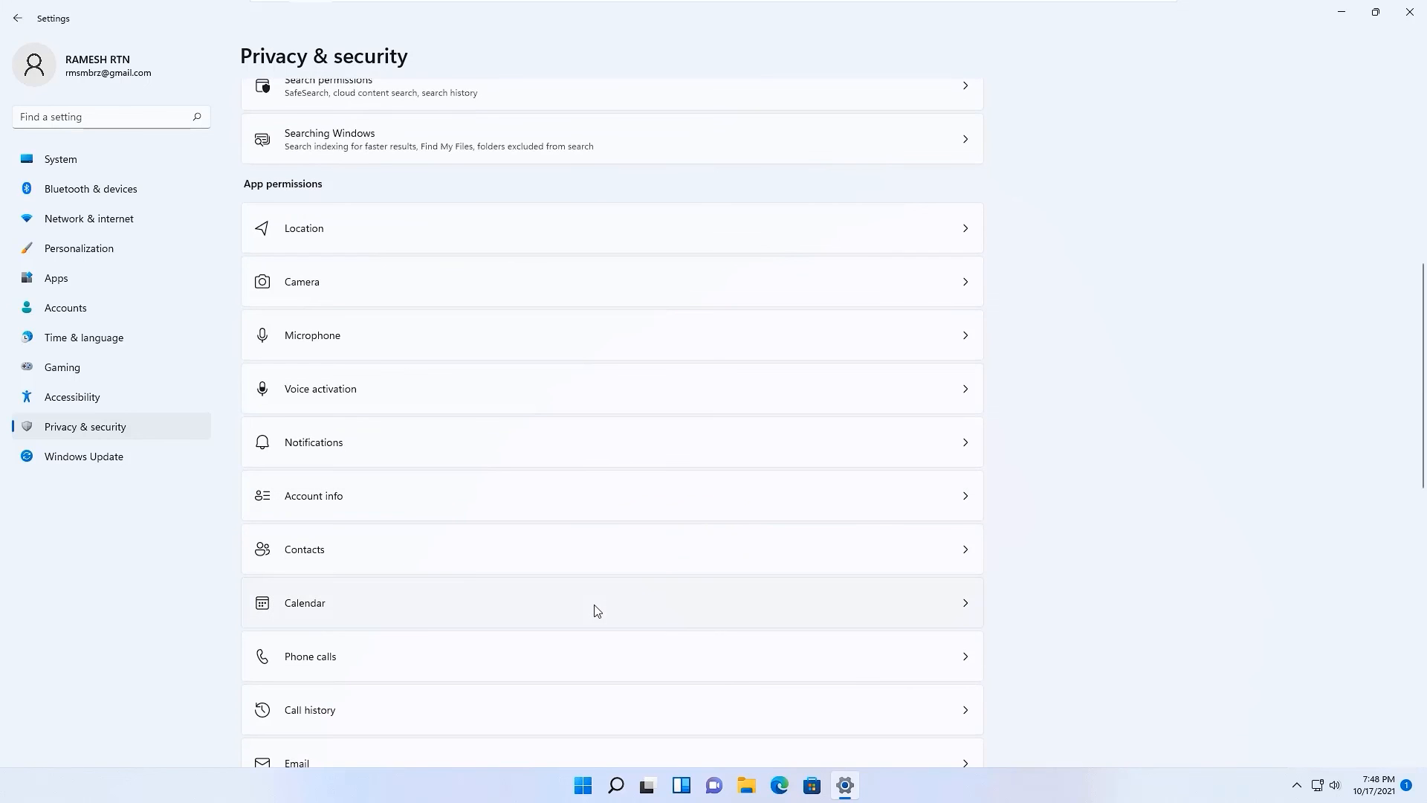
Step: Turn off Call history access in the app permissions of Privacy & security
scroll(597, 610, "down", 2)
left_click(409, 606)
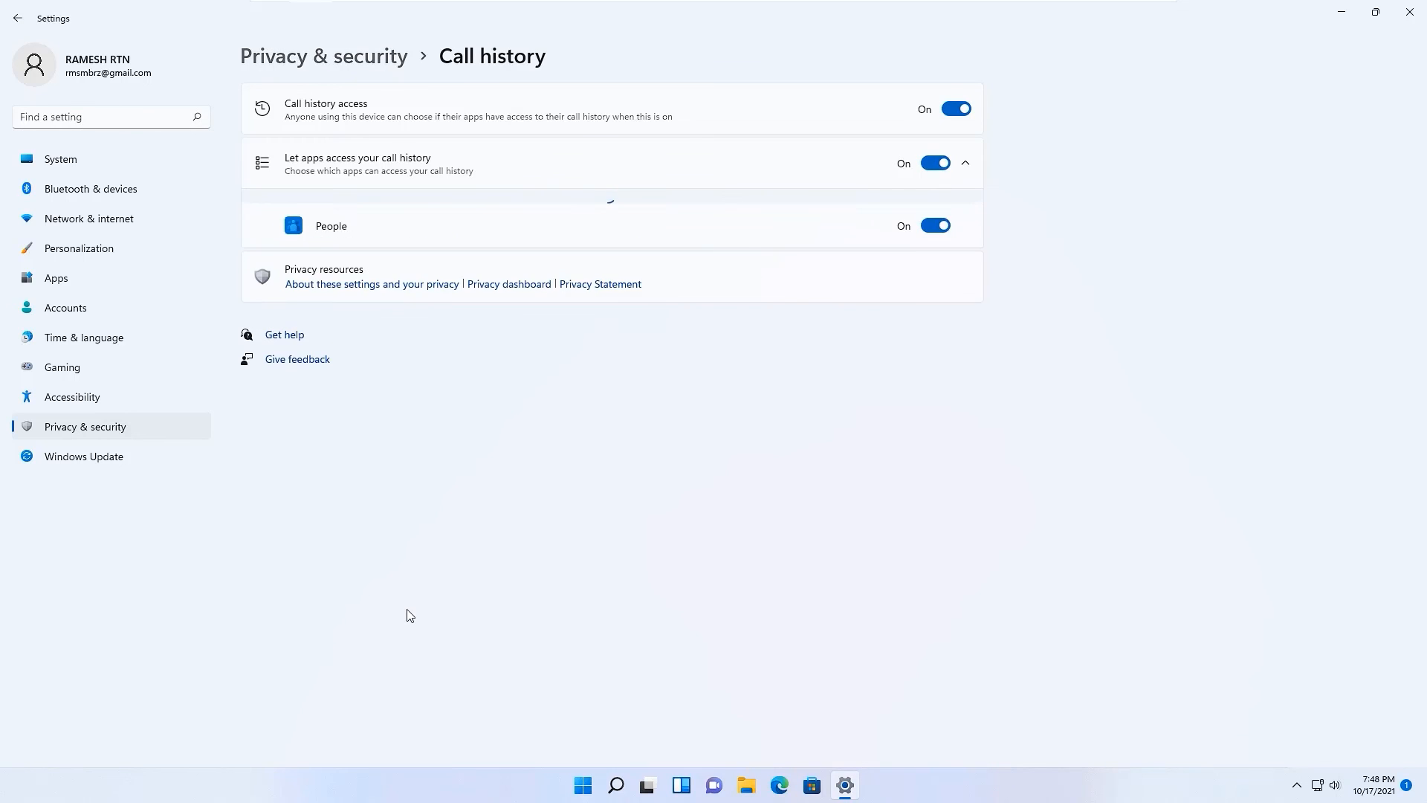
left_click(958, 112)
key("alt+Left")
Step: Turn off app access to email and tasks in the app permissions of Privacy & security
left_click(675, 650)
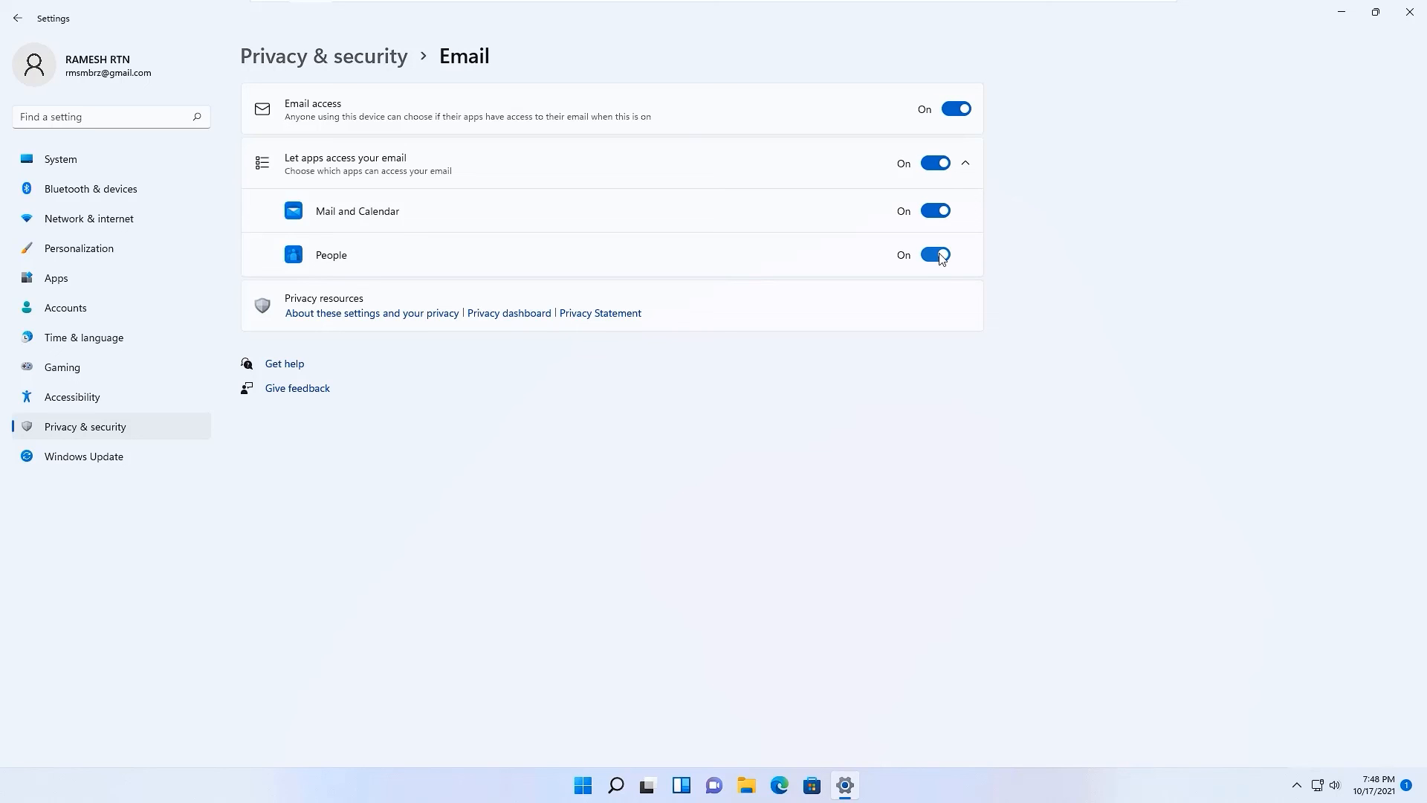
key("alt+Left")
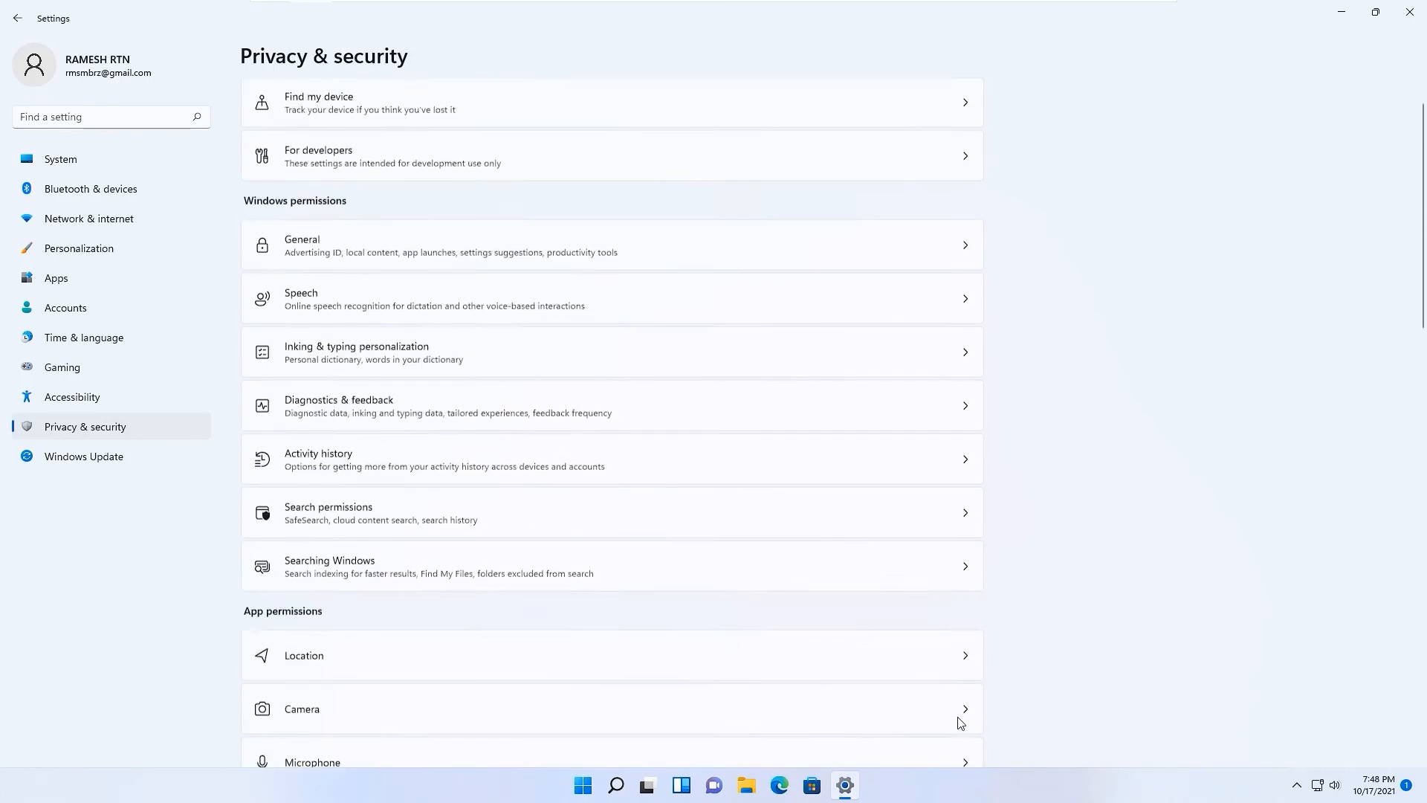
scroll(961, 723, "down", 10)
left_click(437, 315)
left_click(949, 112)
key("alt+Left")
Step: Turn off Messaging access in the app permissions of Privacy & security
scroll(448, 669, "down", 10)
left_click(448, 669)
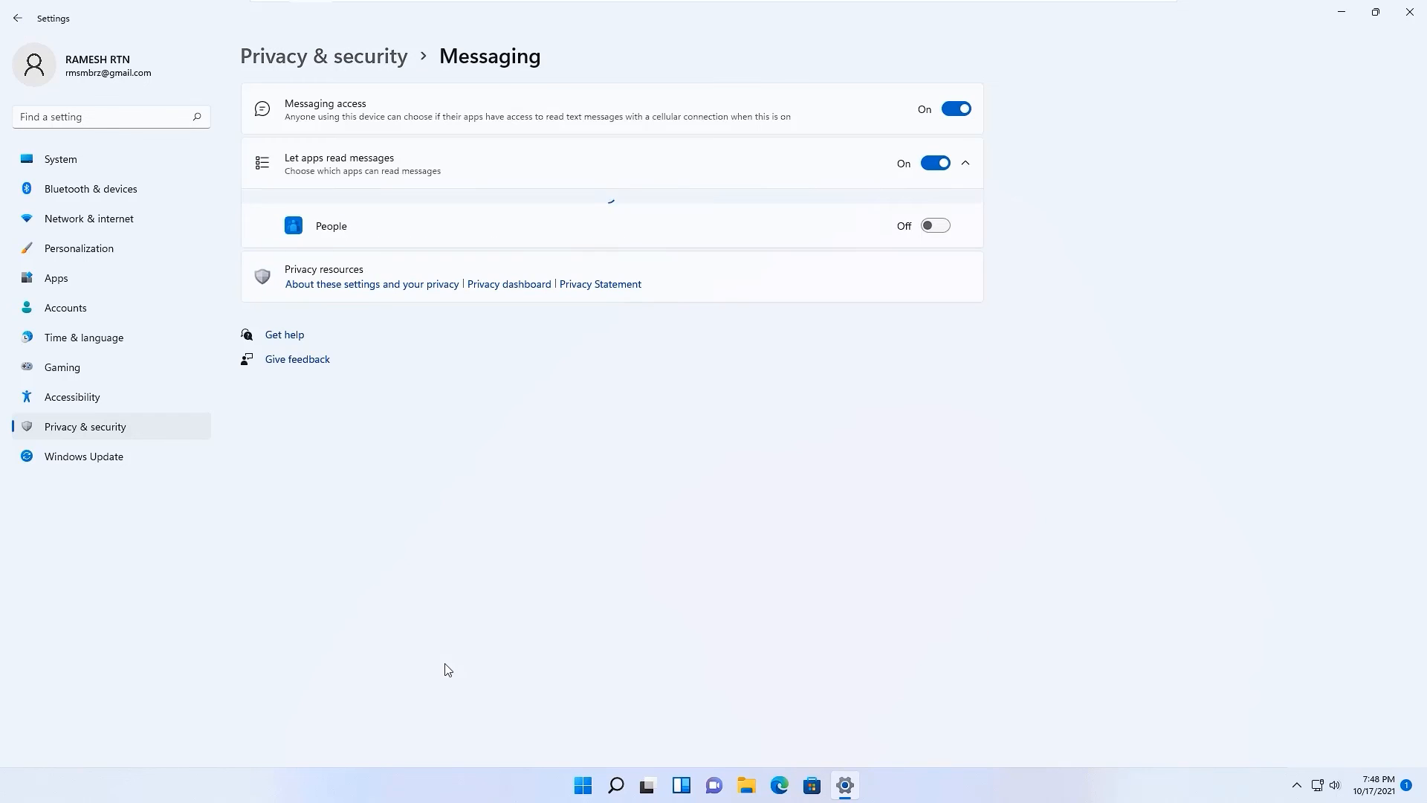
left_click(956, 110)
left_click(18, 18)
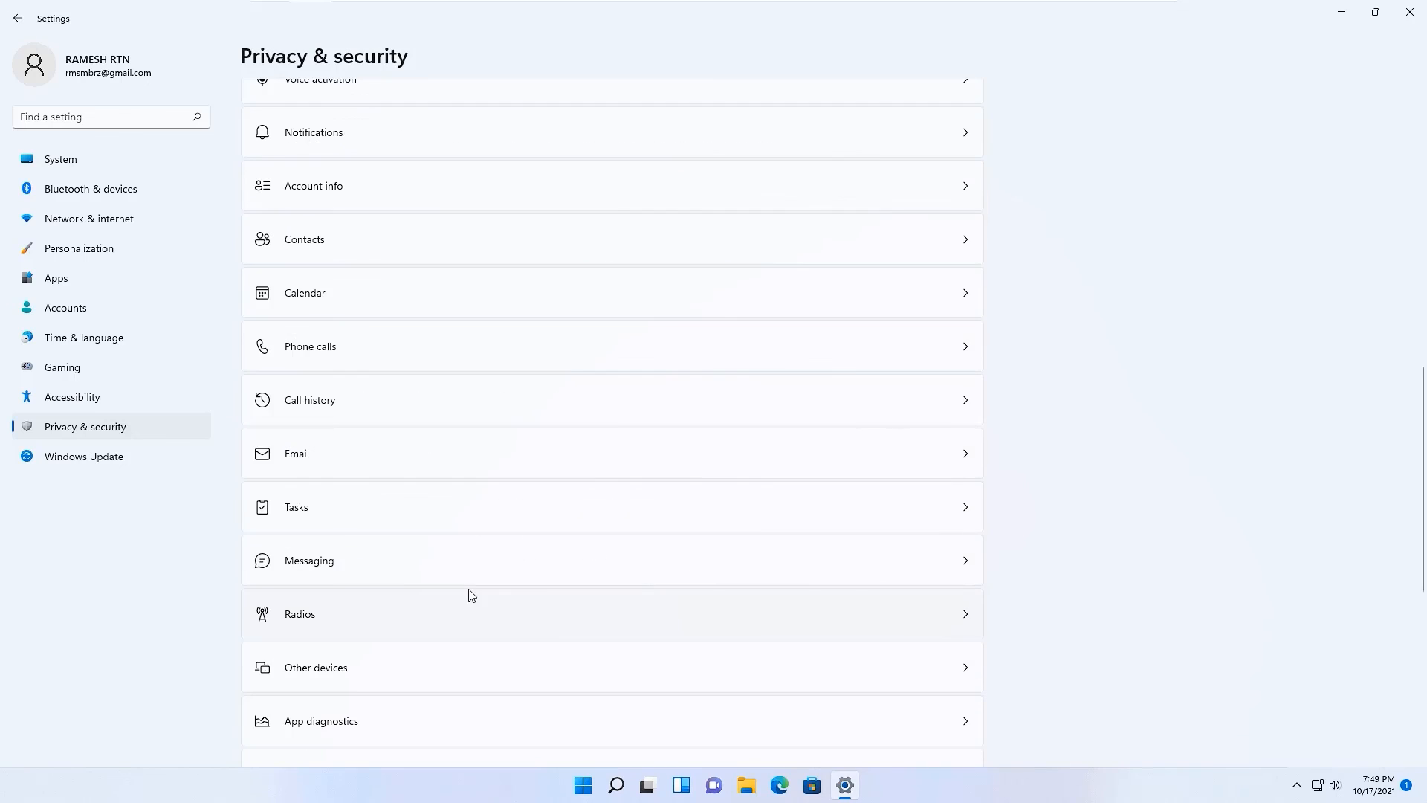
Step: Turn off Radio control access in the app permissions and close the Settings app
left_click(457, 615)
left_click(956, 109)
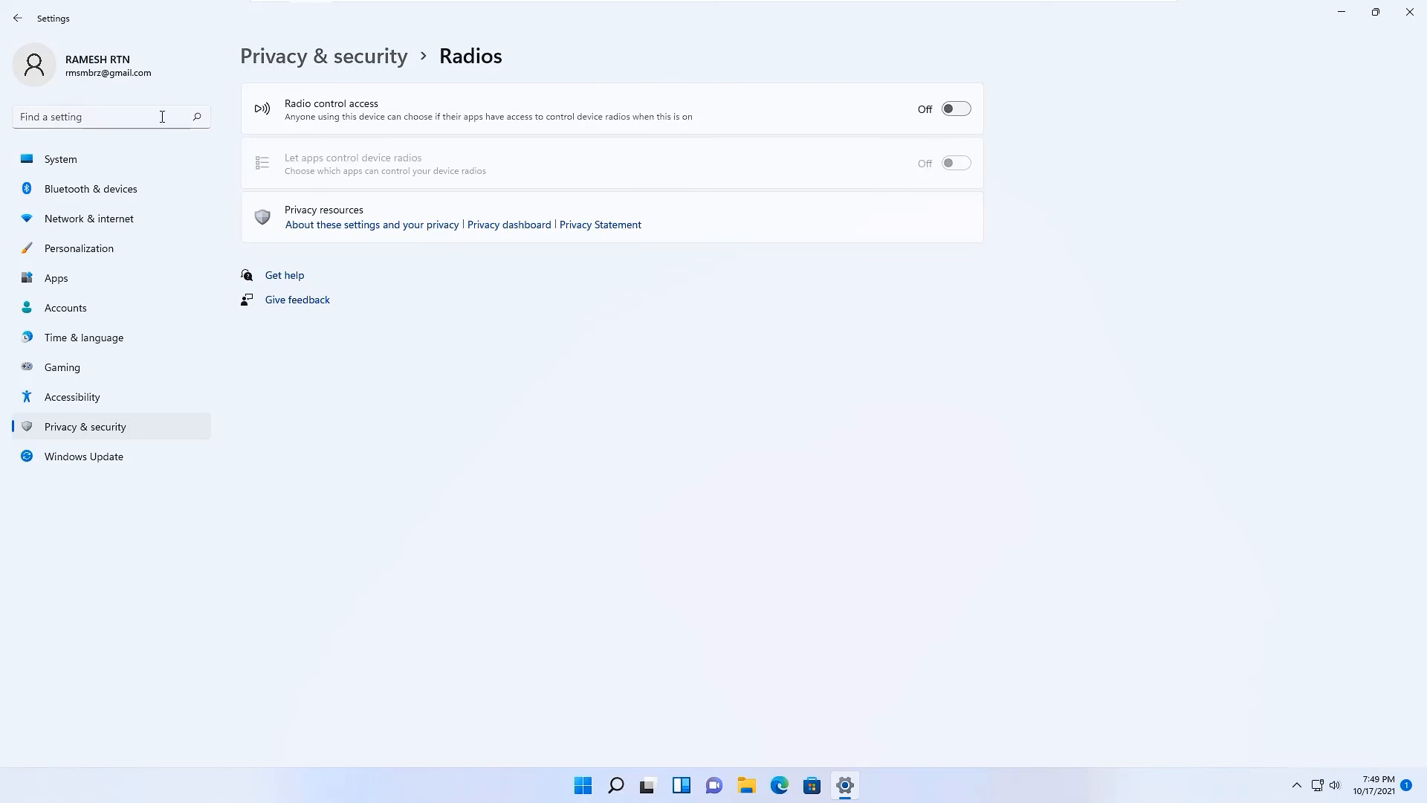
left_click(16, 17)
left_click(1411, 9)
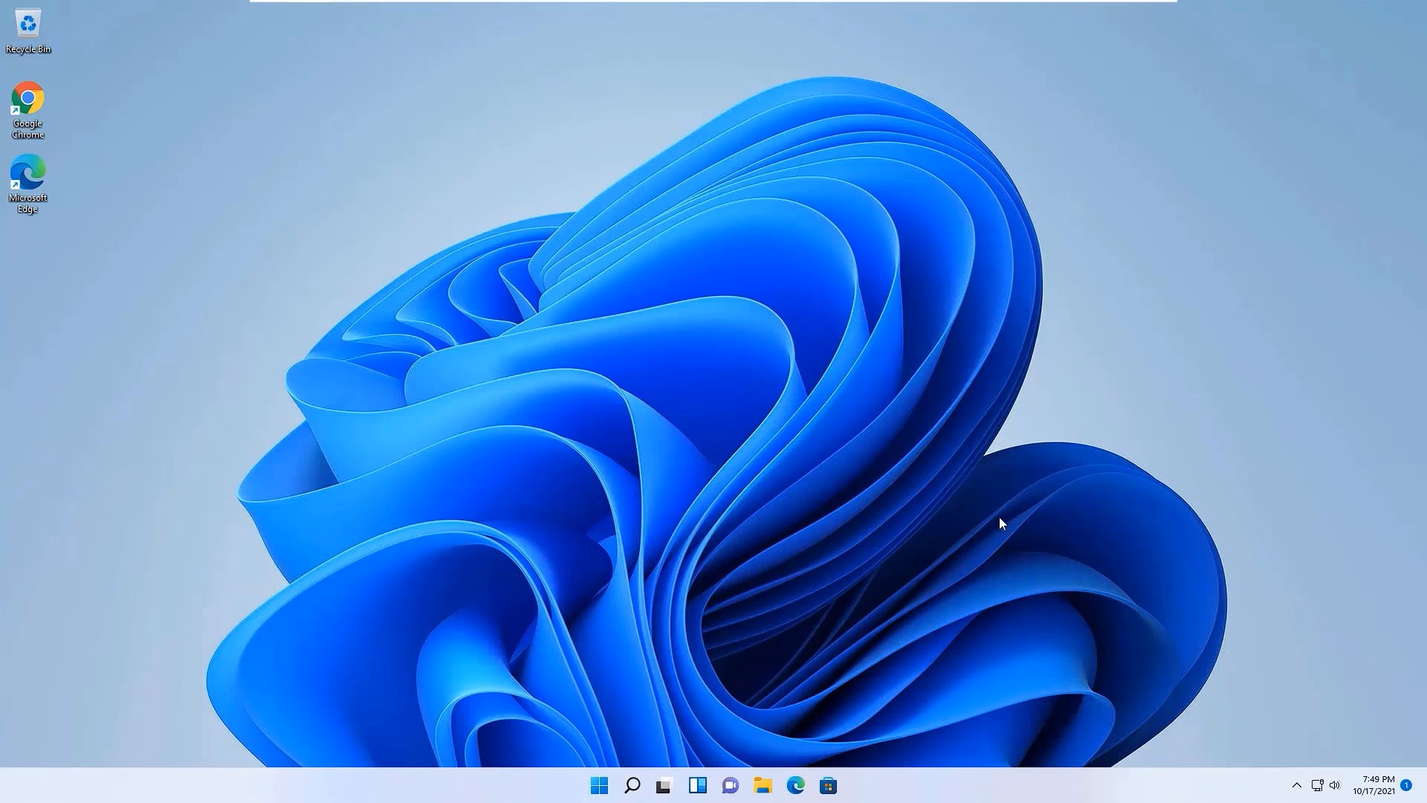